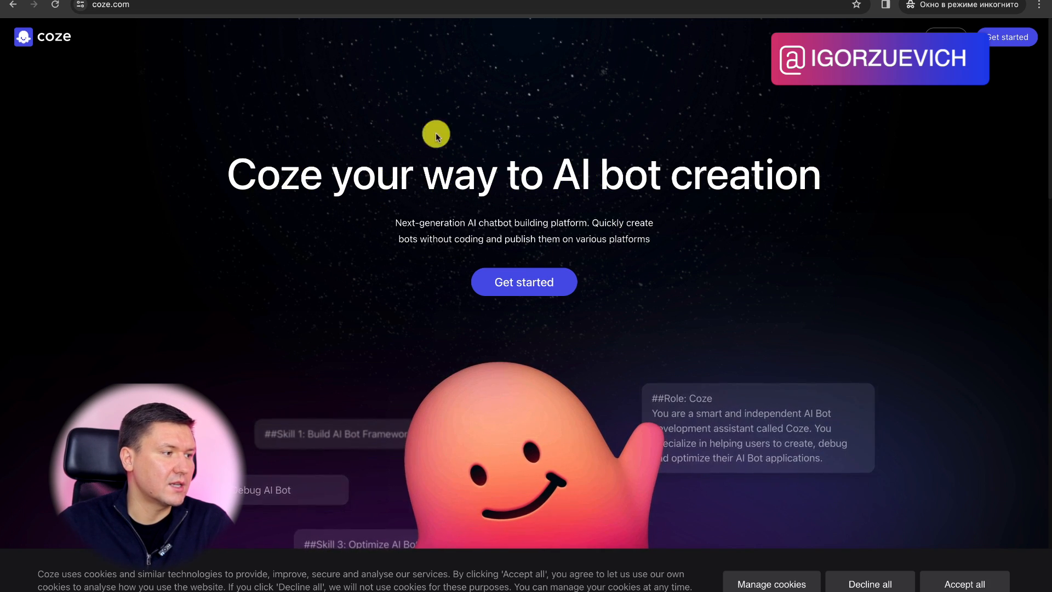
Look over the Coze landing page, including the plugin, workflow, knowledge, long-term memory and scheduled task features
scroll(799, 246, "down", 20)
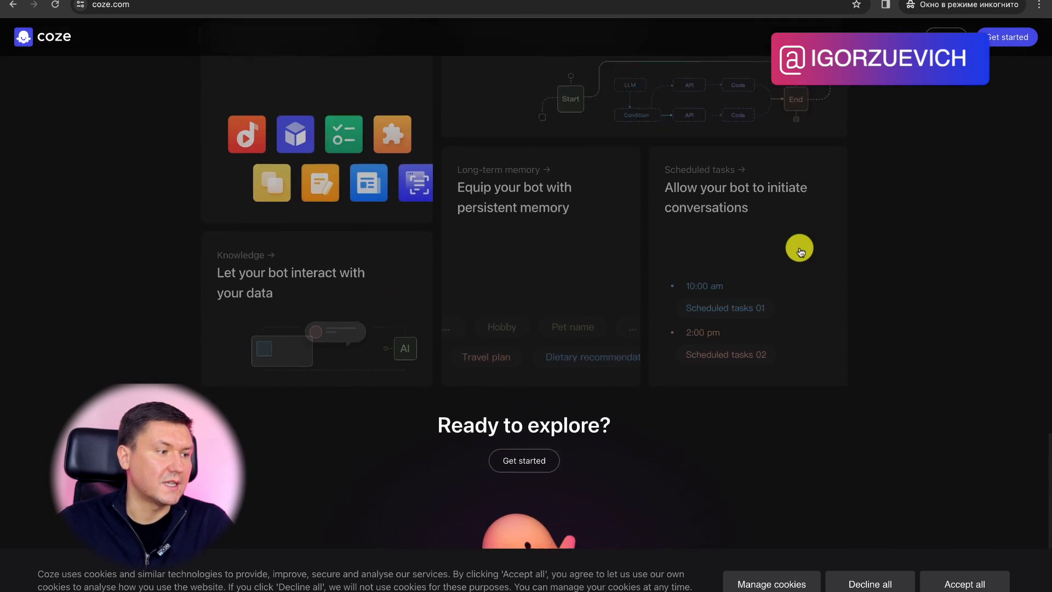
scroll(799, 249, "up", 20)
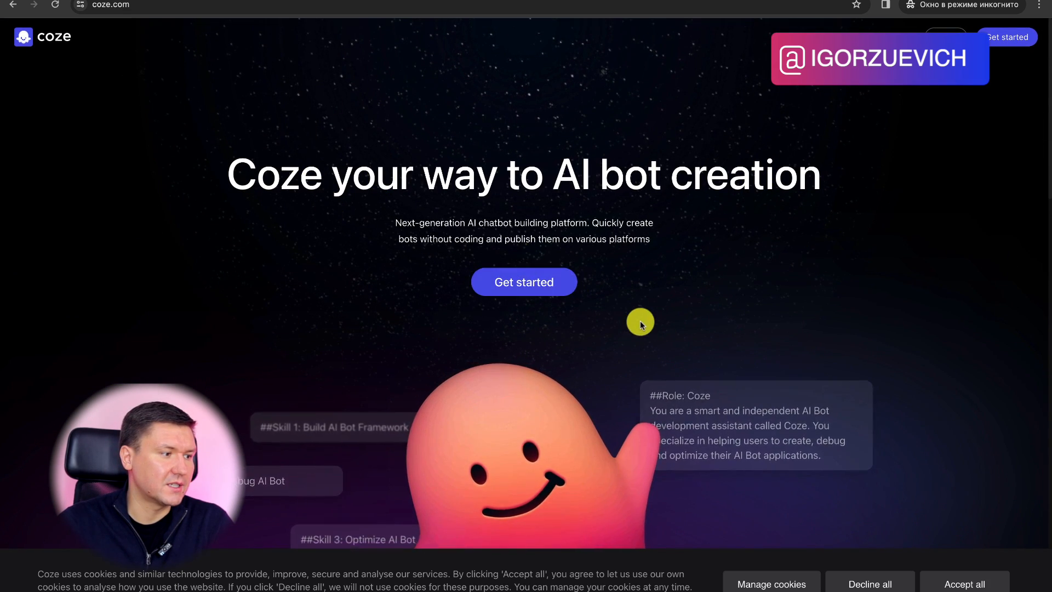
scroll(640, 321, "down", 8)
scroll(640, 320, "down", 8)
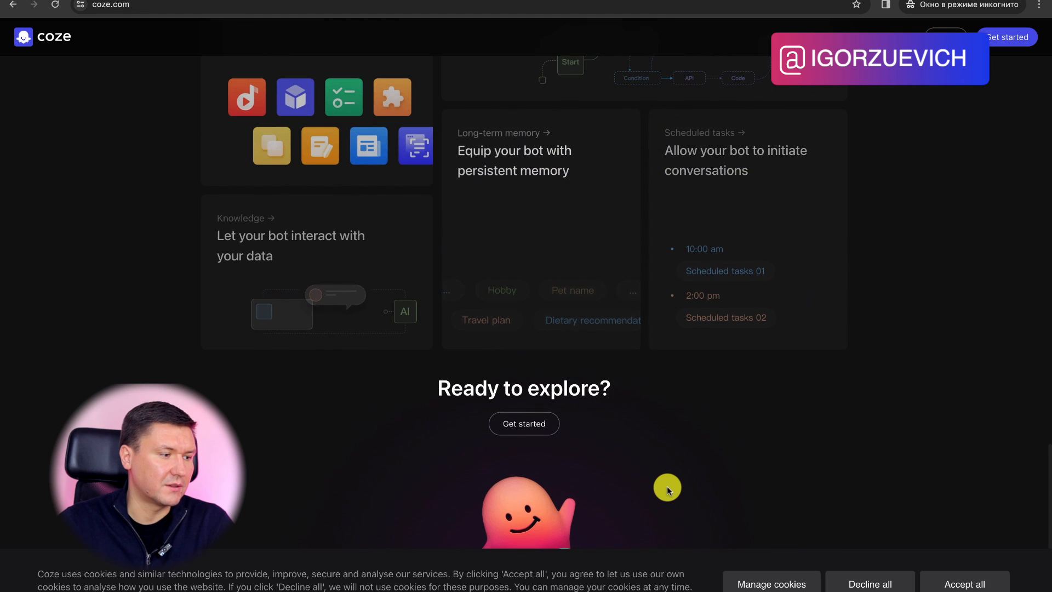
scroll(800, 476, "up", 4)
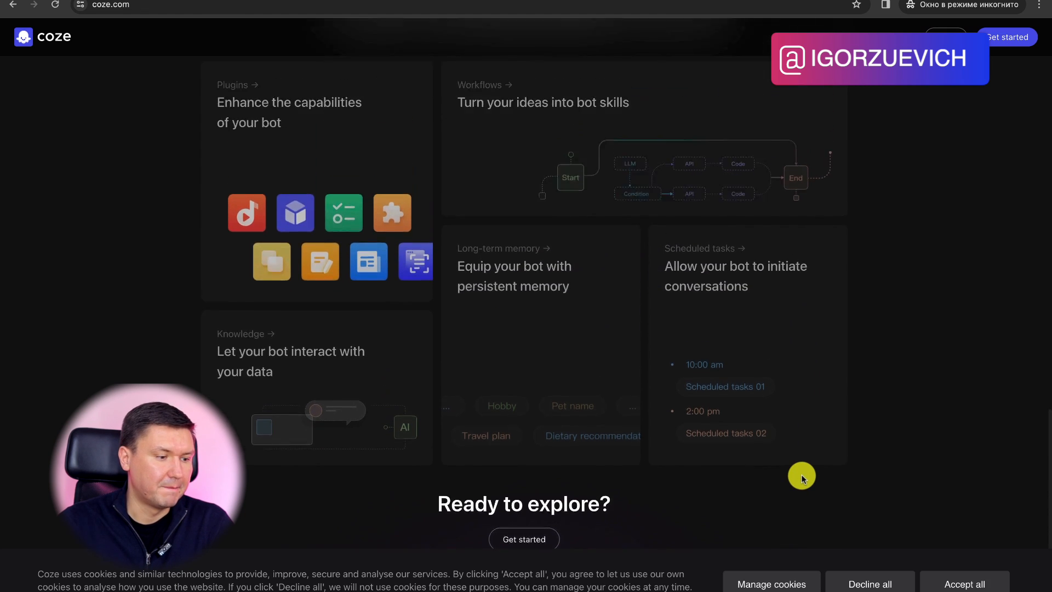
scroll(801, 476, "down", 1)
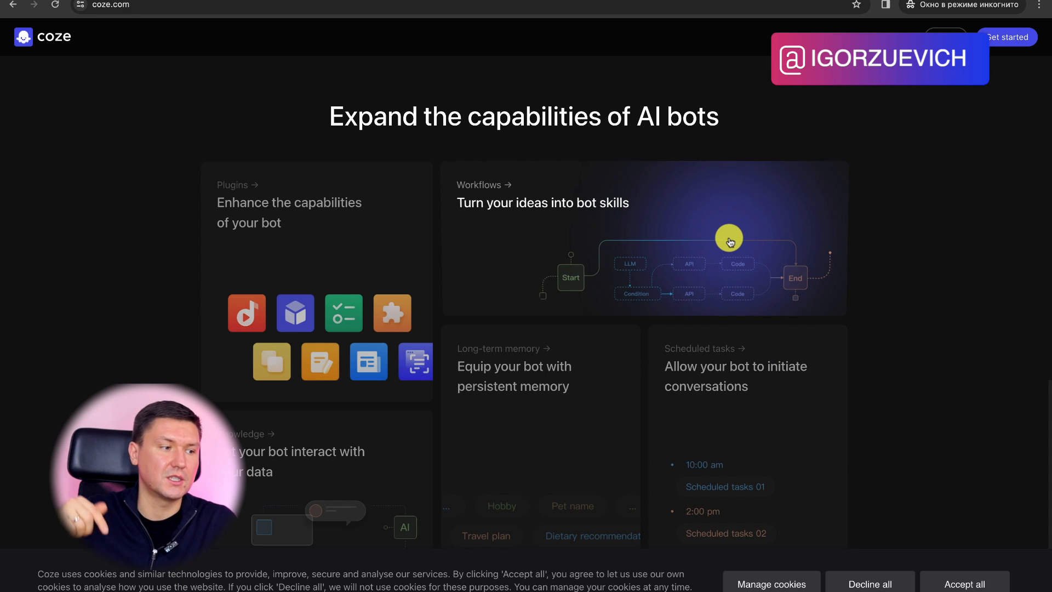
scroll(775, 219, "up", 10)
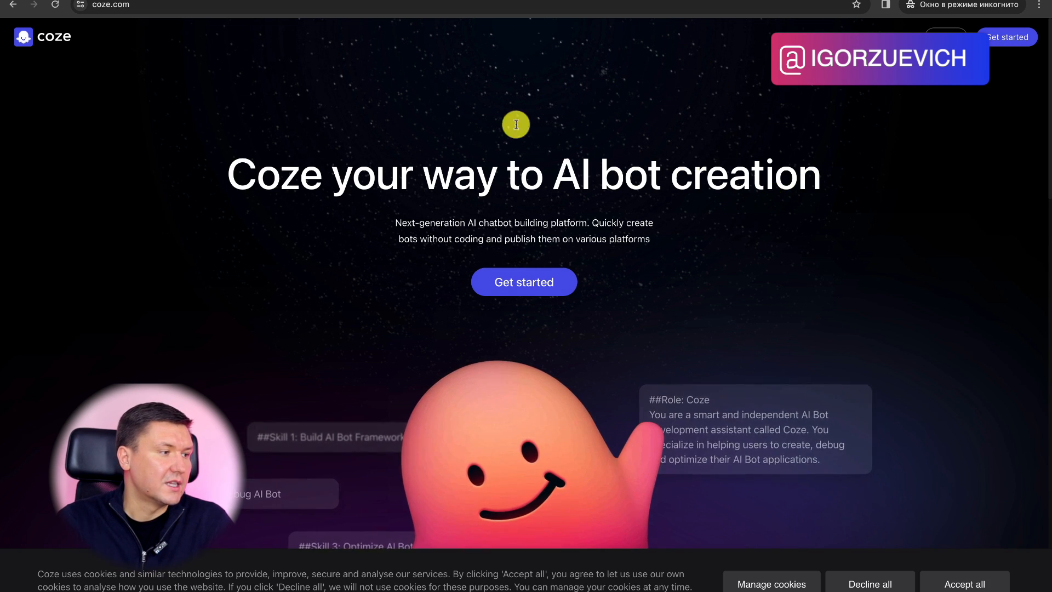
scroll(622, 223, "down", 1)
scroll(622, 223, "down", 15)
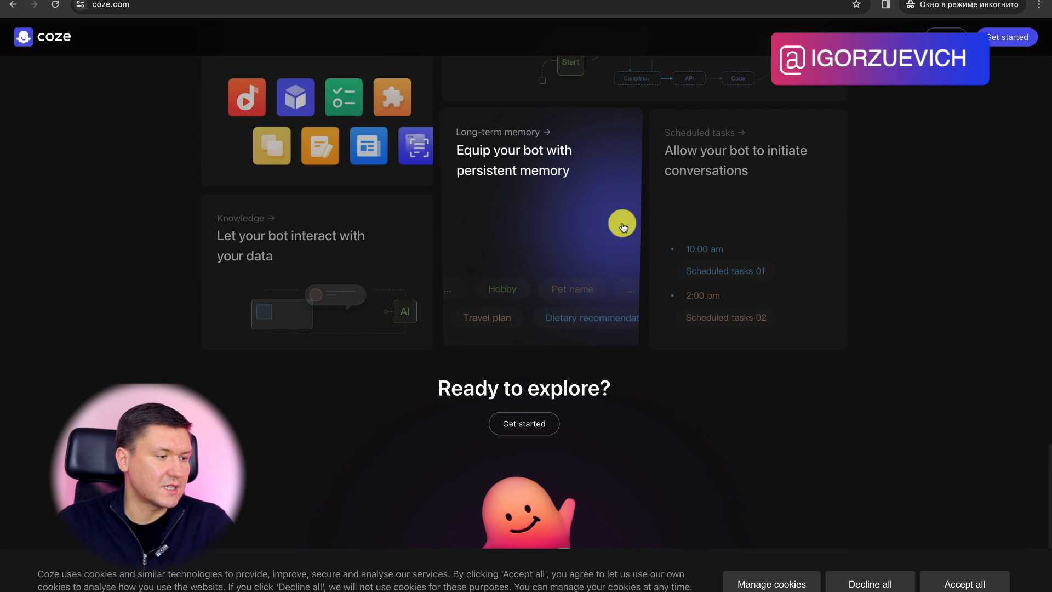
scroll(622, 224, "up", 10)
scroll(630, 329, "down", 6)
scroll(645, 414, "up", 1)
scroll(652, 405, "up", 8)
scroll(661, 396, "down", 8)
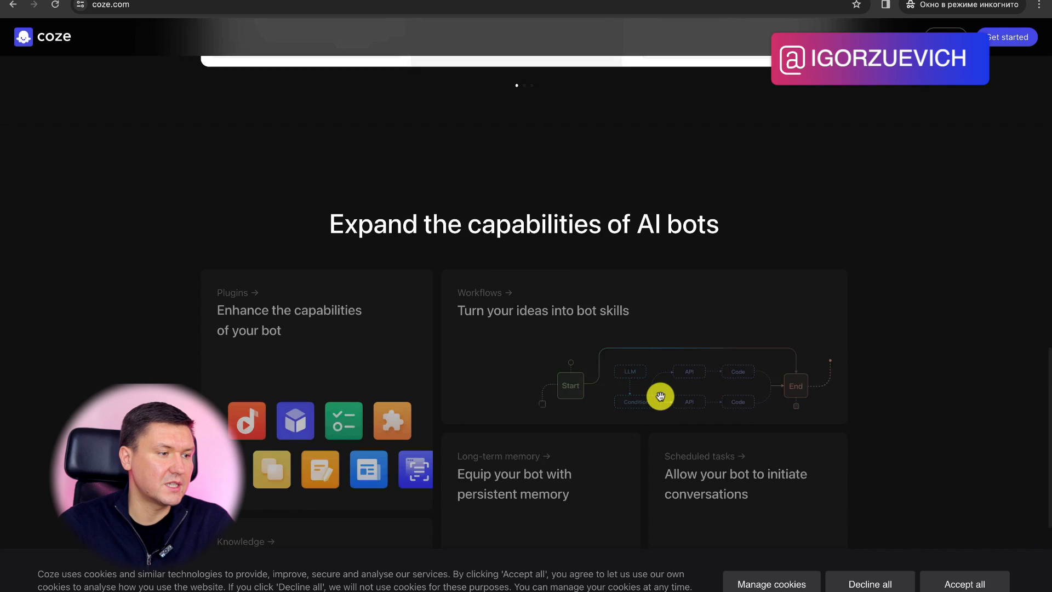
scroll(660, 396, "up", 8)
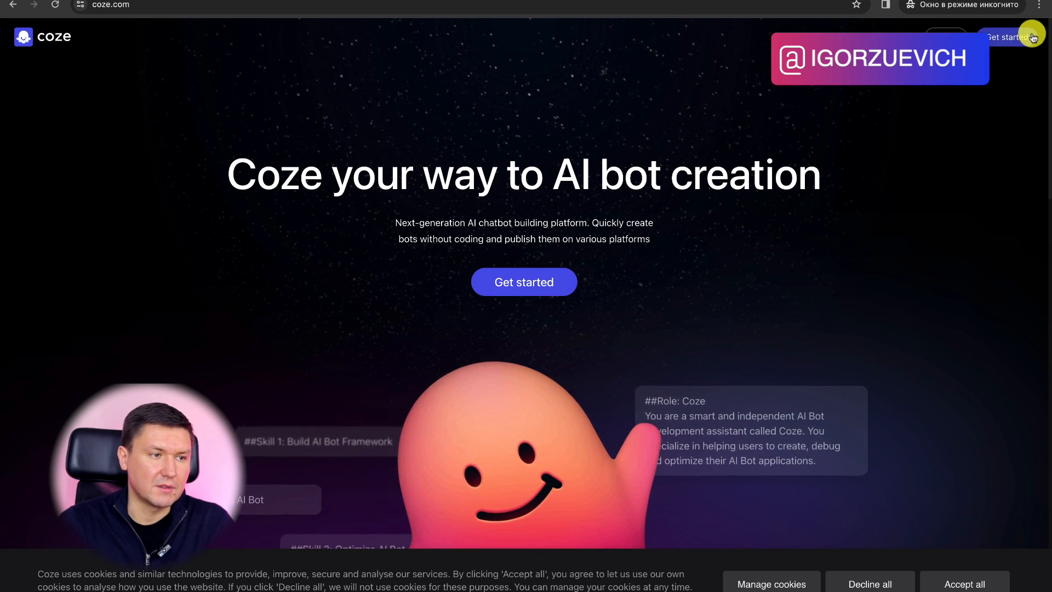
Open the Coze sign-in page and accept all cookies
left_click(997, 48)
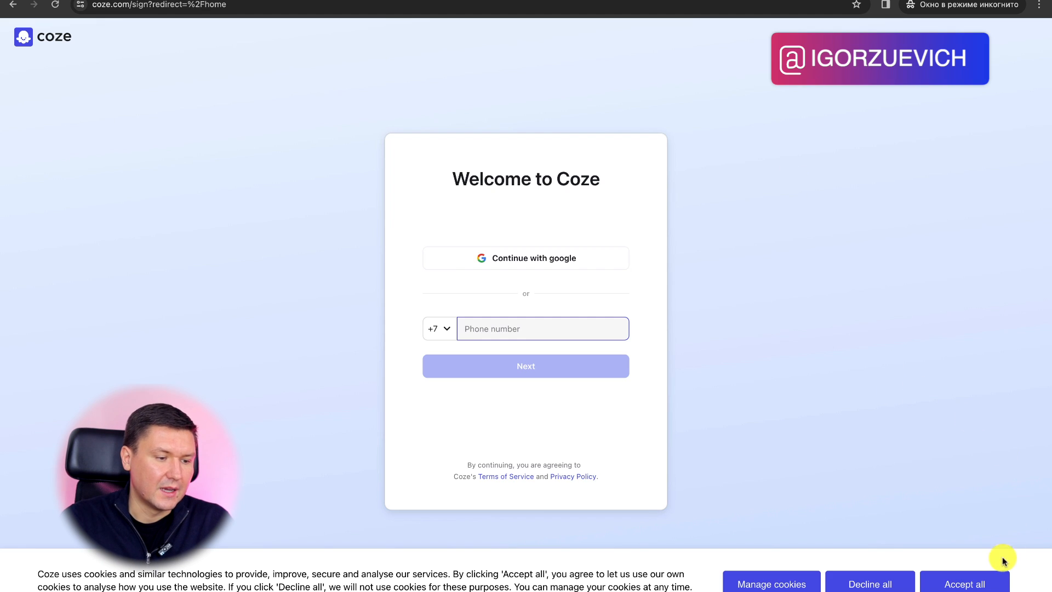
left_click(984, 582)
left_click(486, 328)
Look through the country codes available for phone number sign-in
left_click(447, 329)
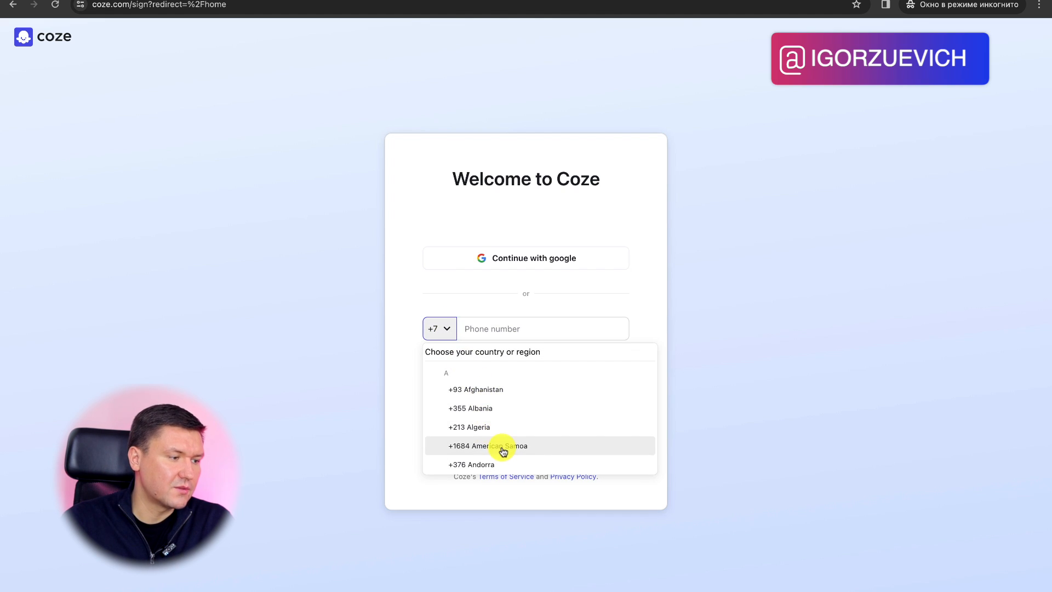
scroll(484, 404, "down", 10)
scroll(483, 403, "down", 5)
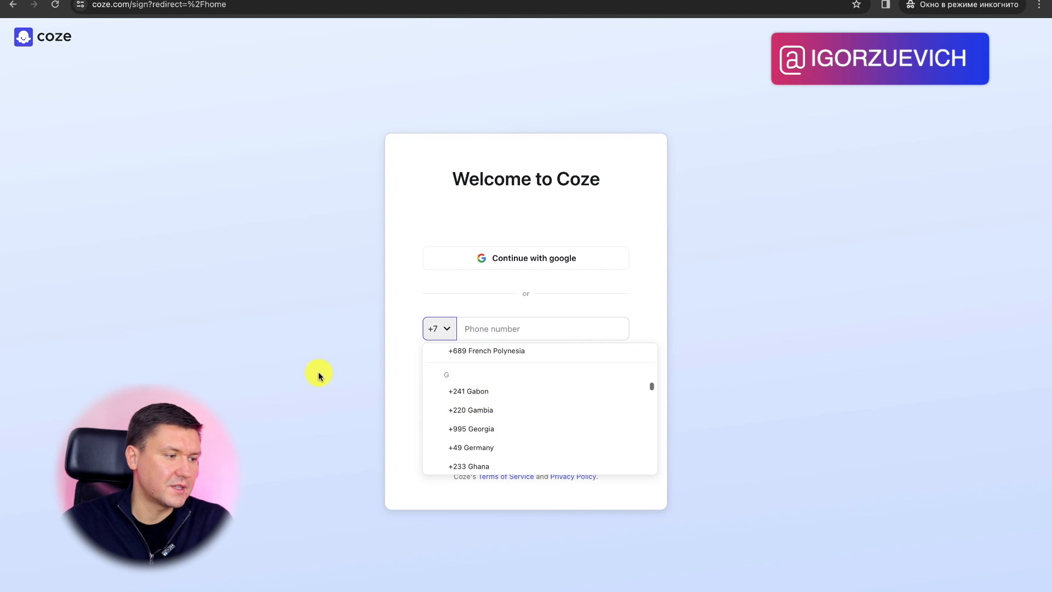
left_click(508, 327)
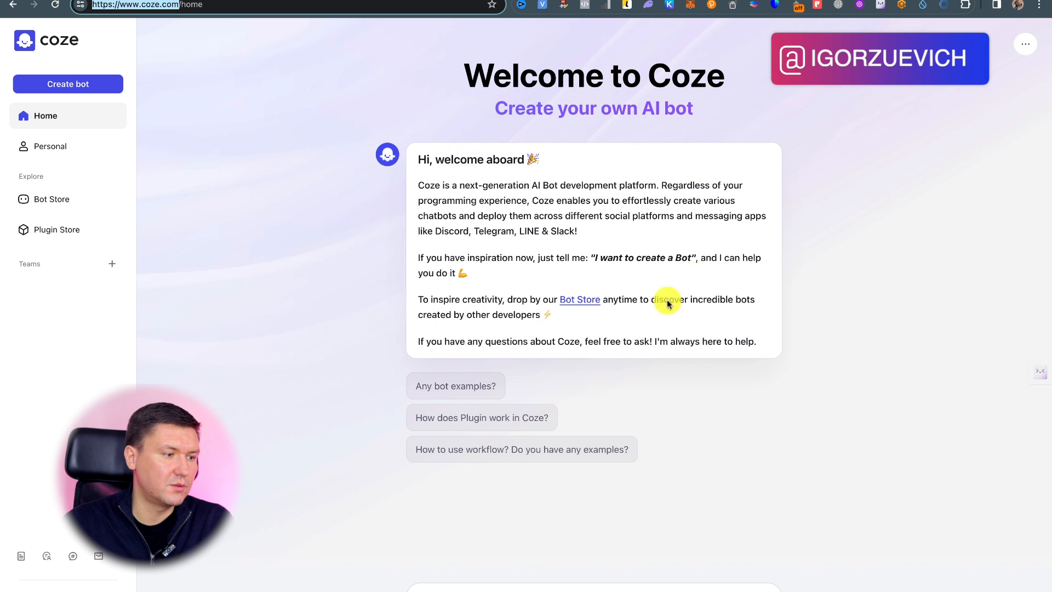
Open the Bot Store from the Coze home page
left_click(487, 588)
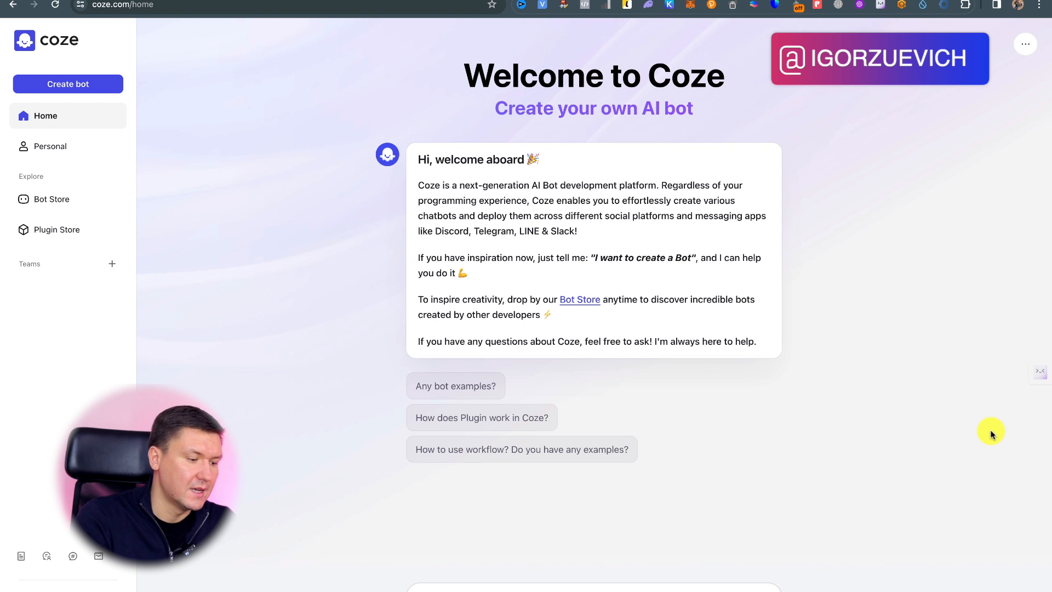
key("Return")
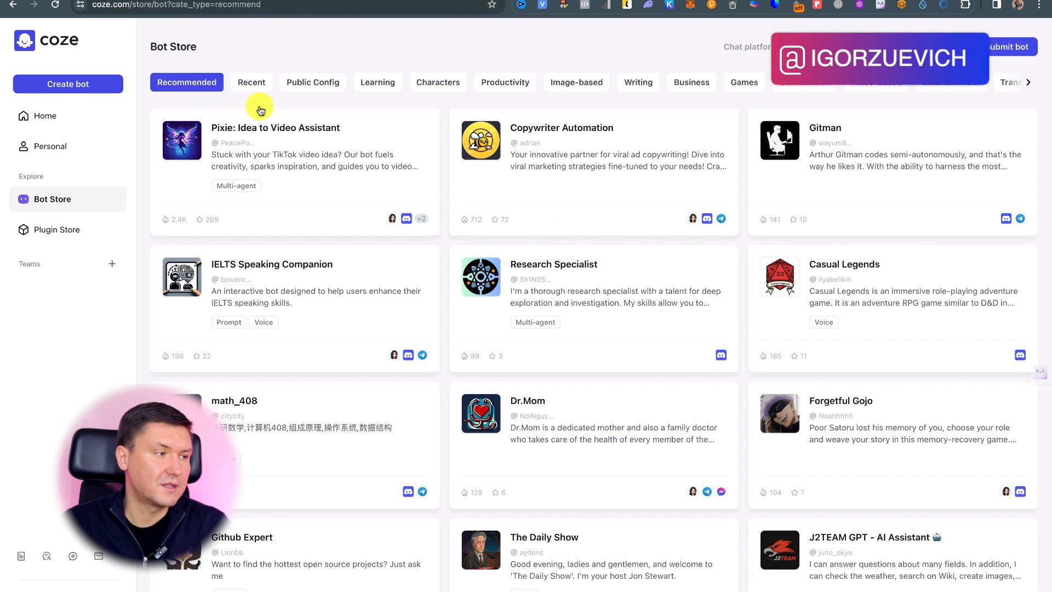
left_click(60, 203)
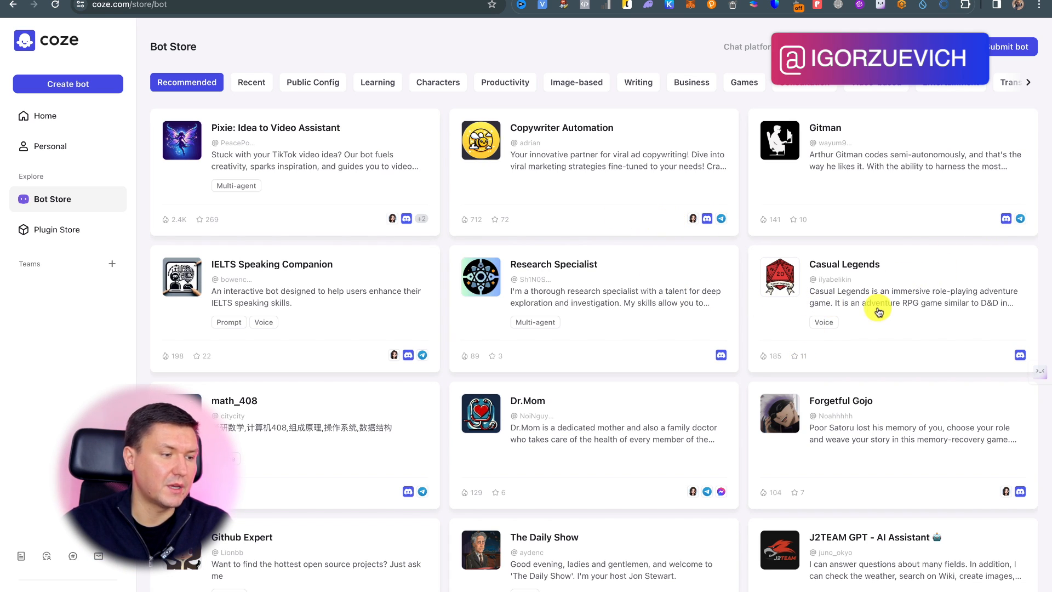
Open the Copywriter Automation bot and examine which model it is configured with
left_click(583, 147)
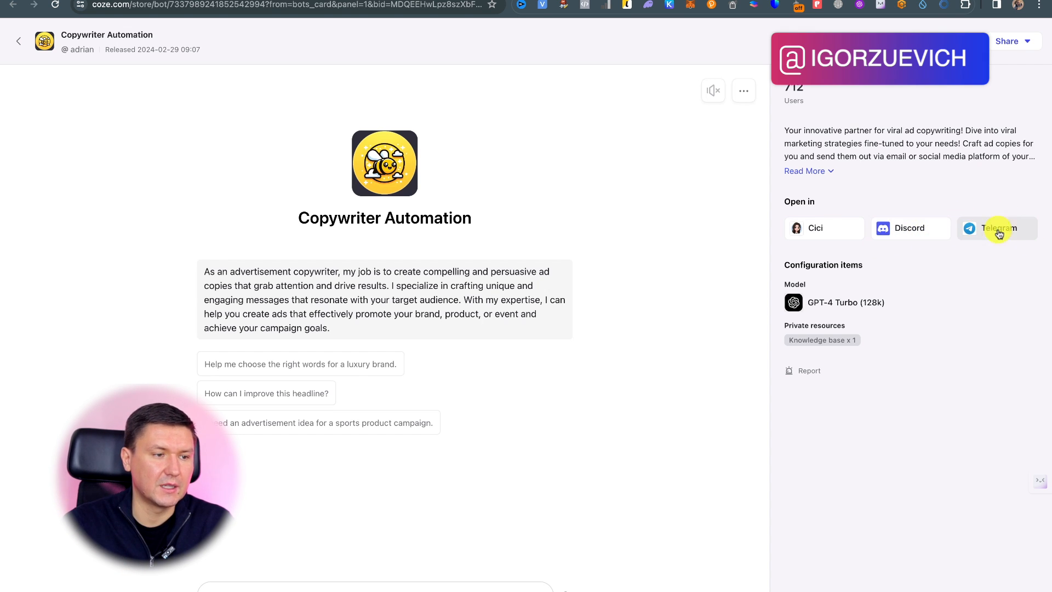
left_click_drag(782, 284, 855, 293)
left_click(923, 294)
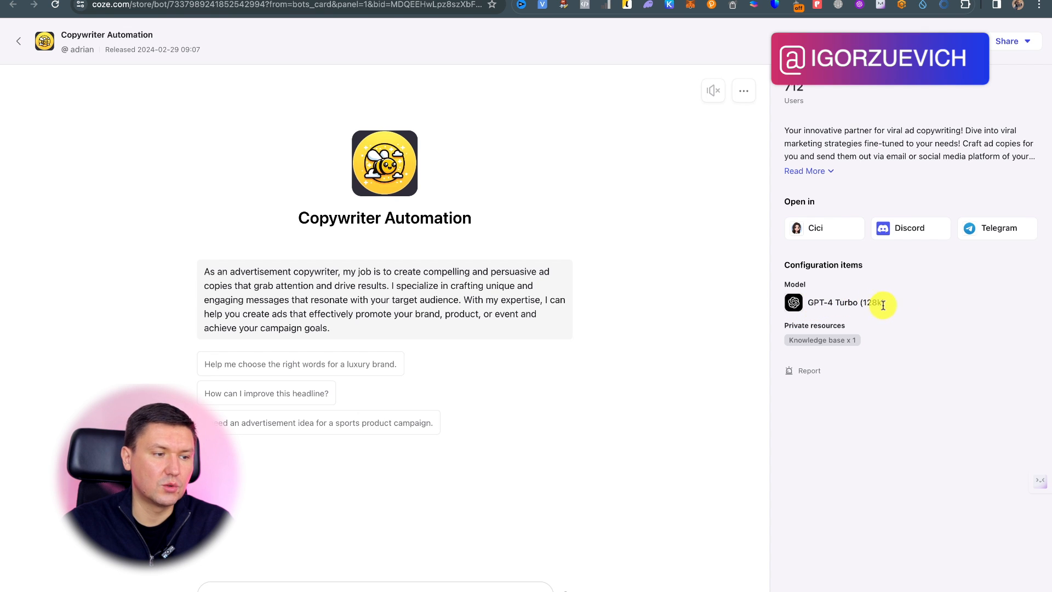
Open the Copywriter Automation bot in the Telegram app and return to the Bot Store in Google Chrome
left_click(989, 230)
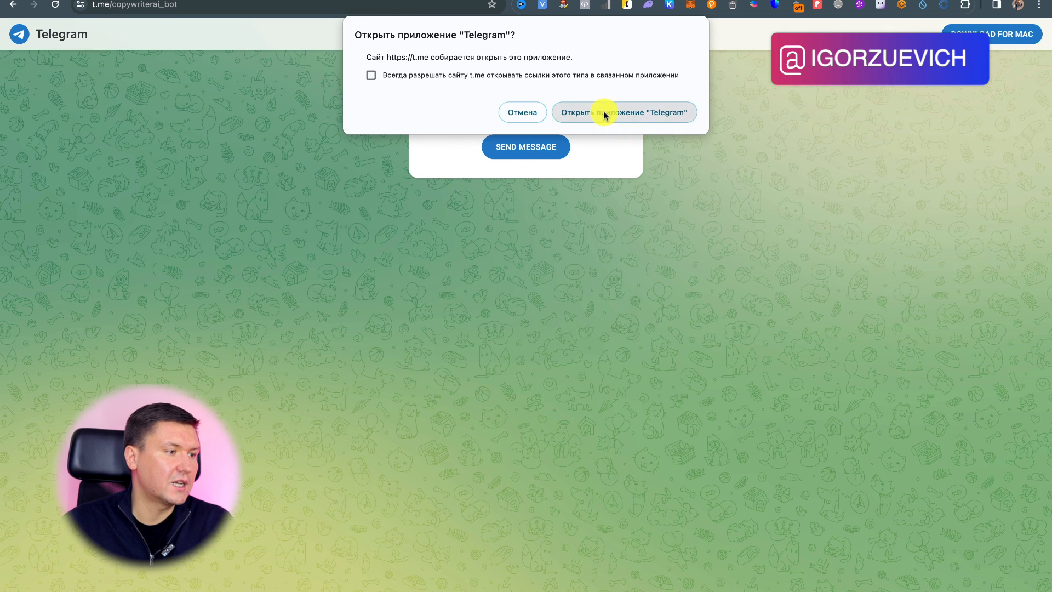
left_click(599, 115)
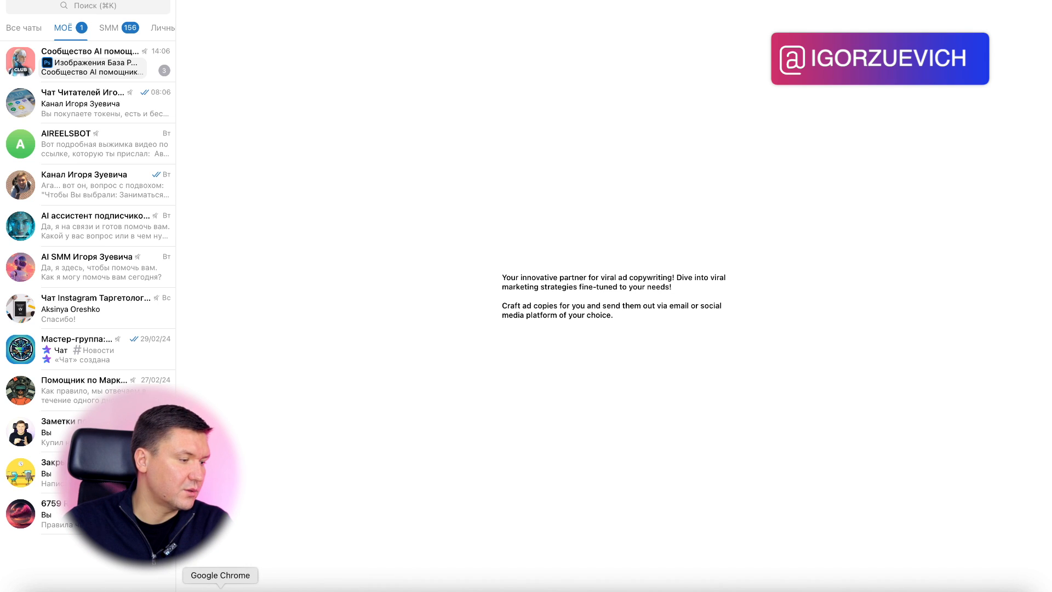
left_click(220, 587)
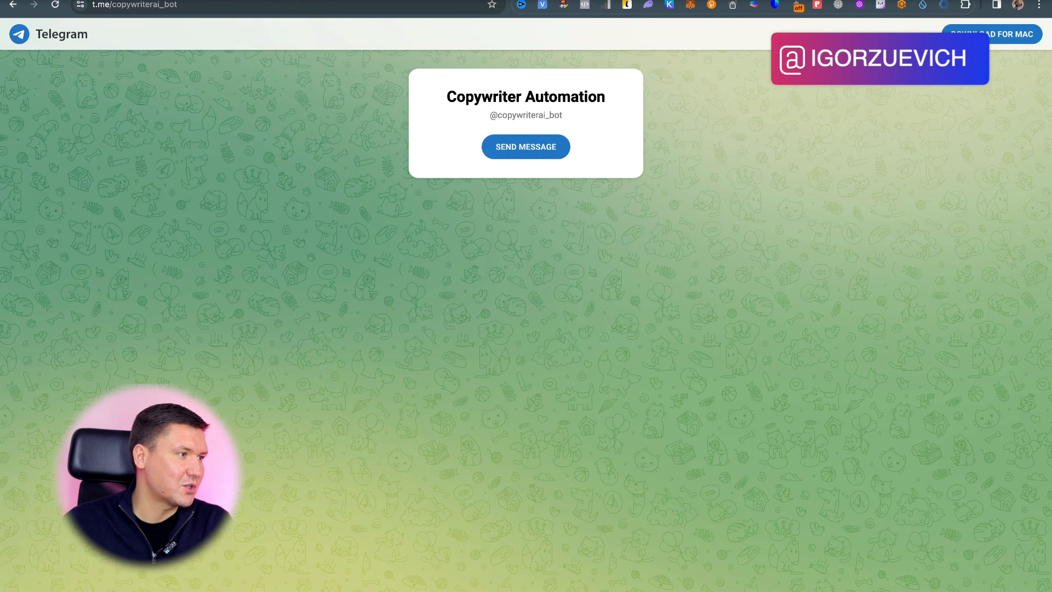
left_click(264, 0)
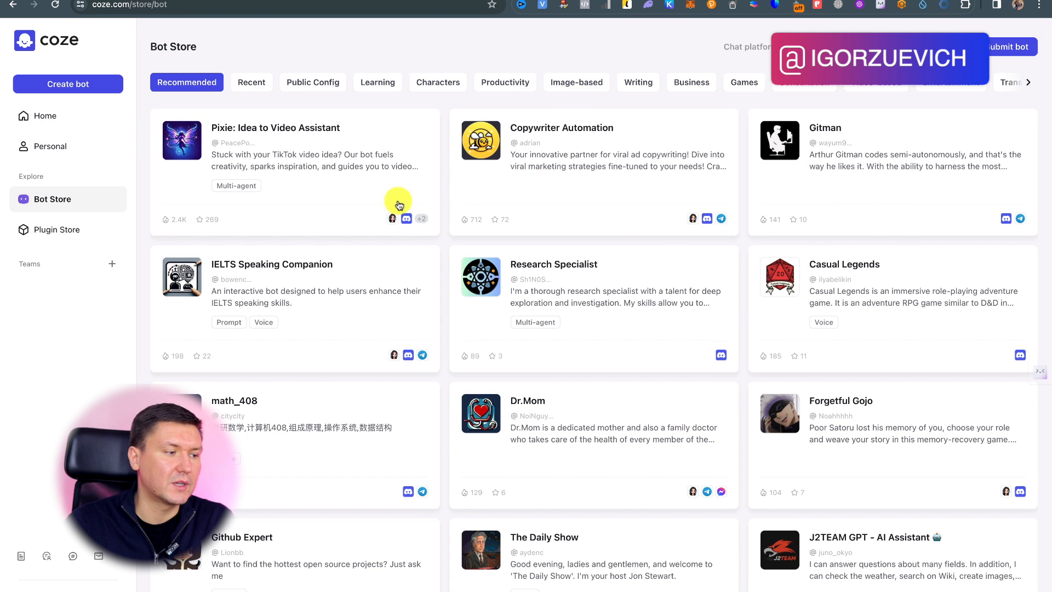
Search the Bot Store for "instagram" and show the matches among recent bots
scroll(437, 437, "down", 20)
scroll(446, 435, "down", 10)
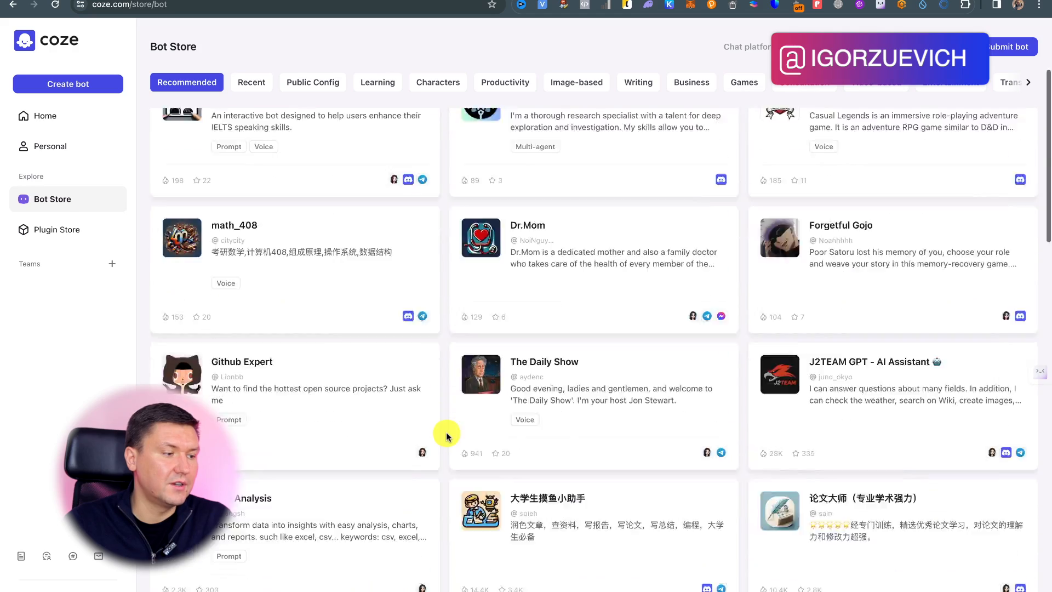
scroll(446, 432, "up", 20)
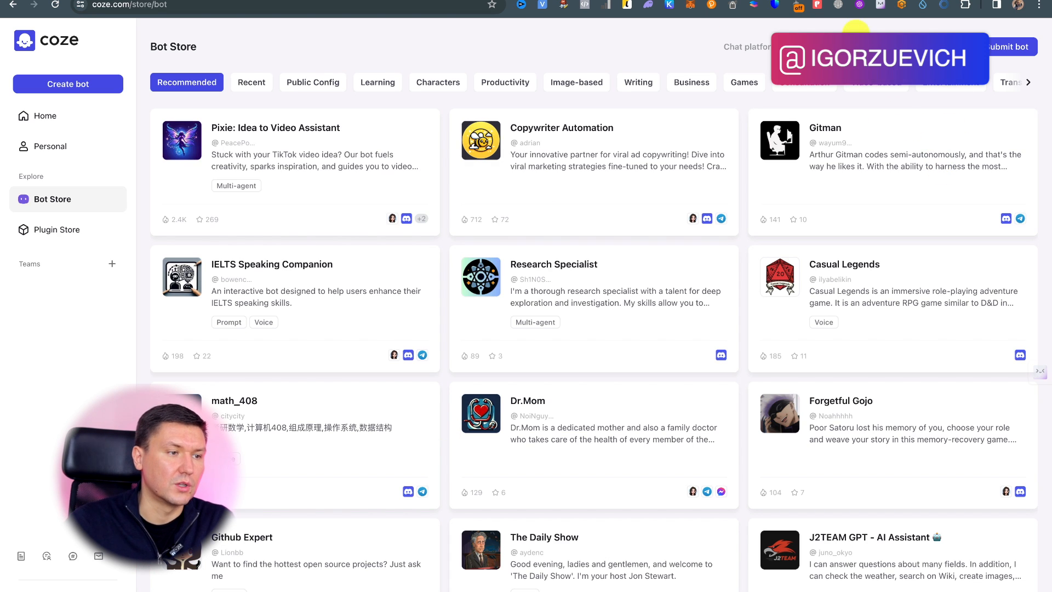
type("instagram")
key("Return")
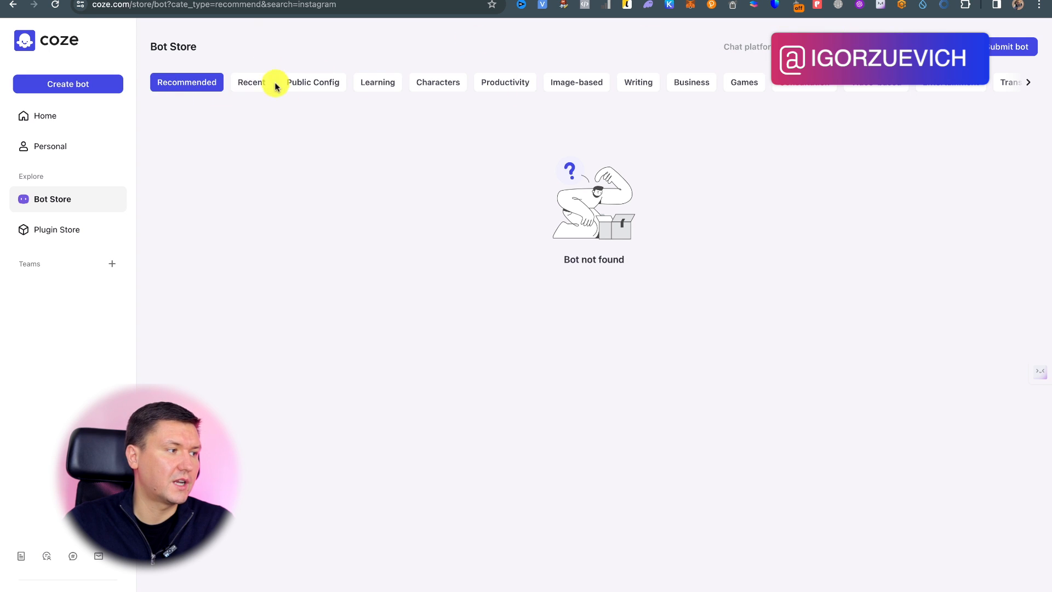
left_click(256, 83)
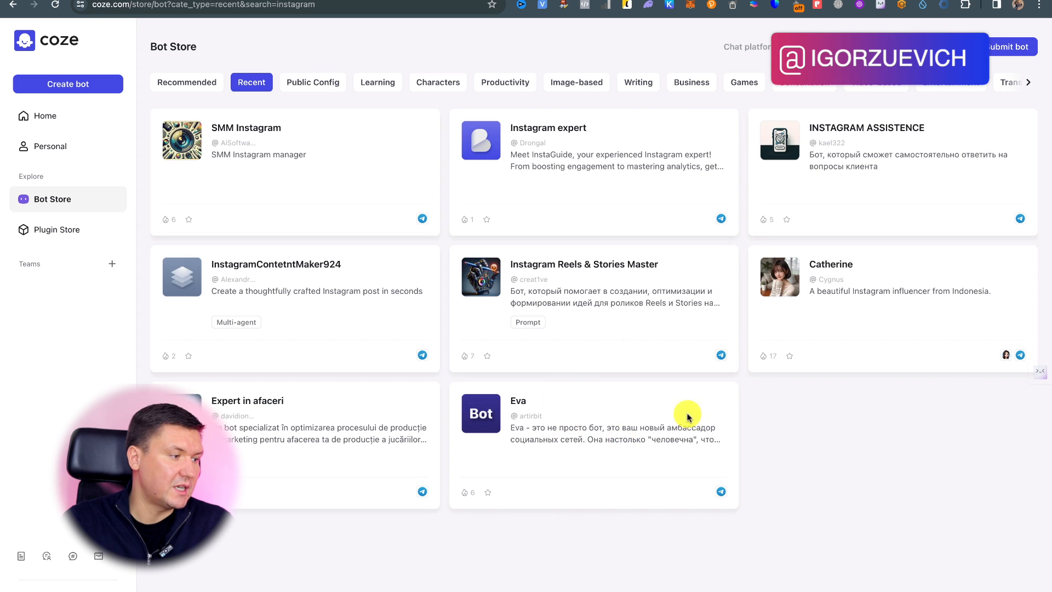
Check the "instagram" search results across other bot categories, including Characters, Productivity, Image-based, Writing and Business
left_click(438, 86)
left_click(505, 86)
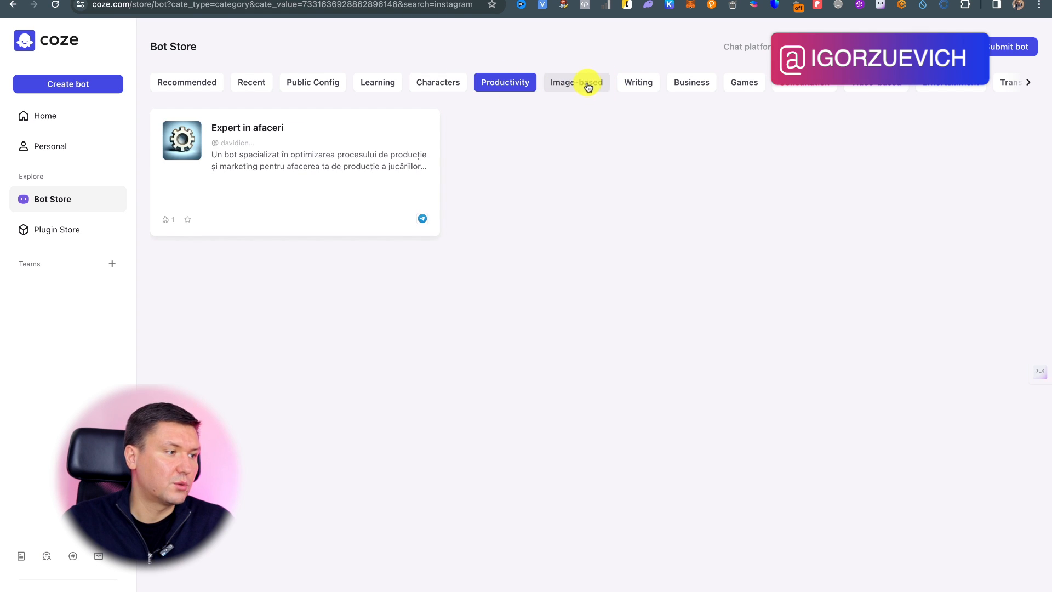
left_click(588, 87)
left_click(637, 85)
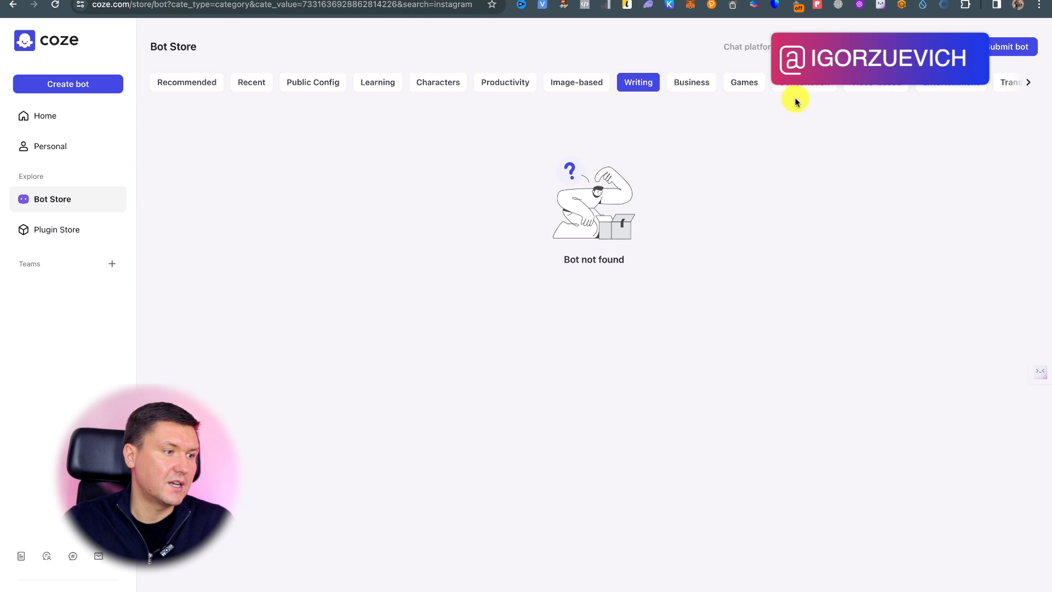
left_click(699, 83)
left_click(822, 85)
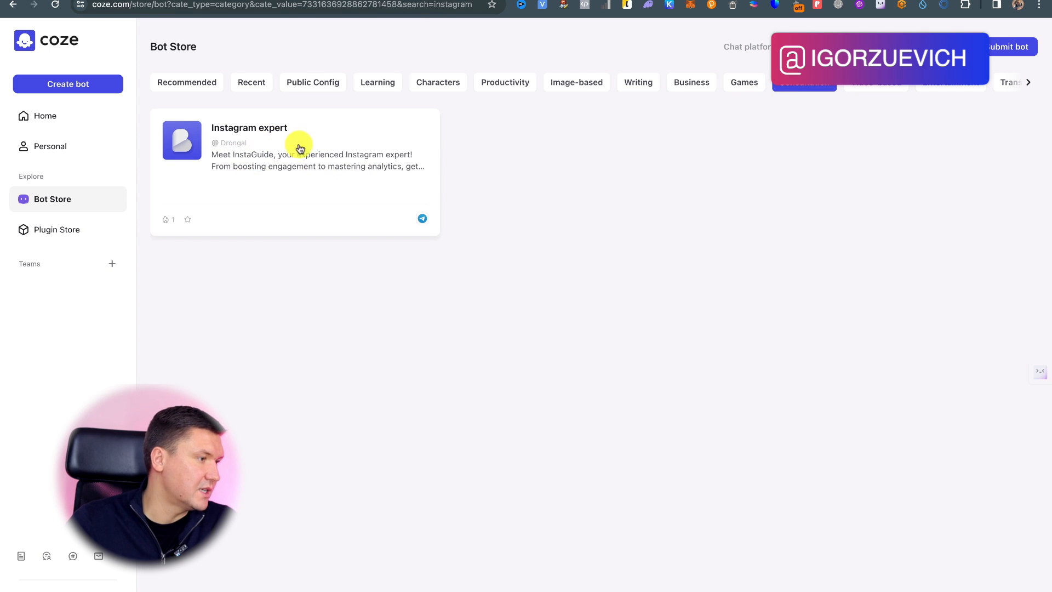
left_click(899, 89)
left_click(511, 83)
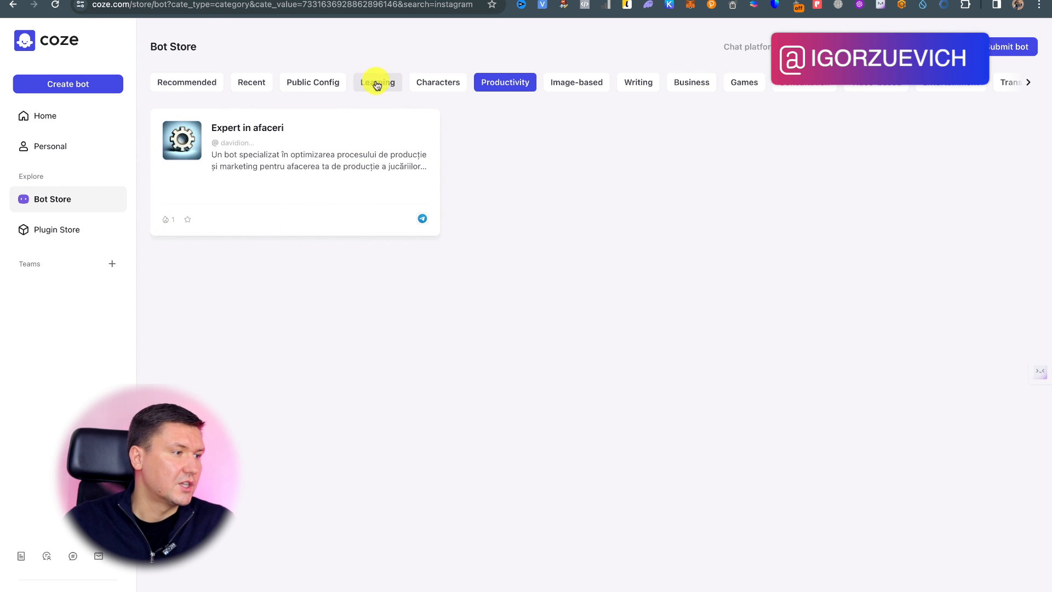
Start a new bot in the Personal workspace and name it AIBOTTESTSMM
left_click(83, 85)
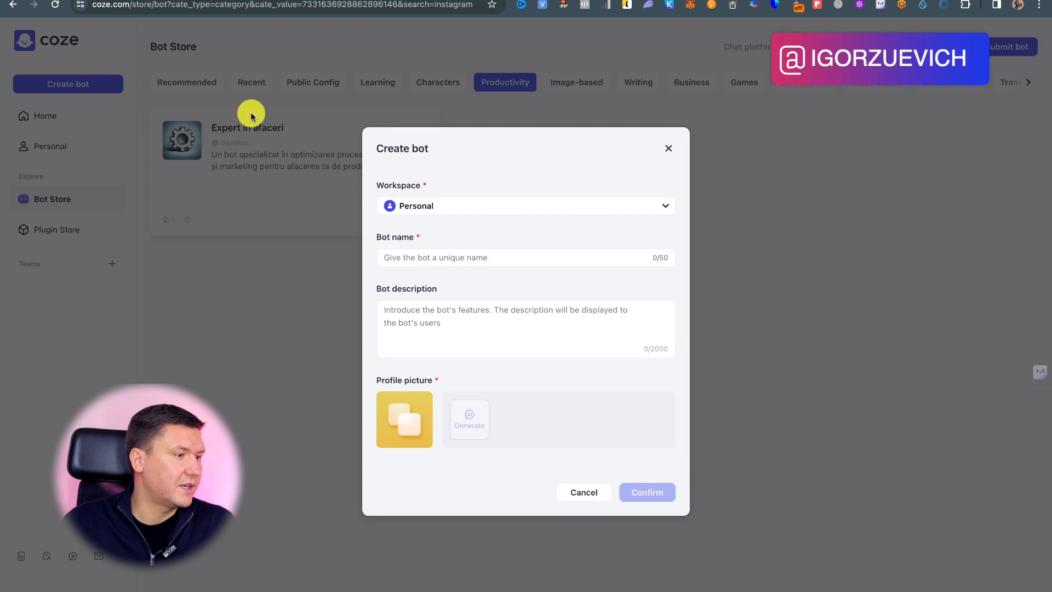
left_click(458, 207)
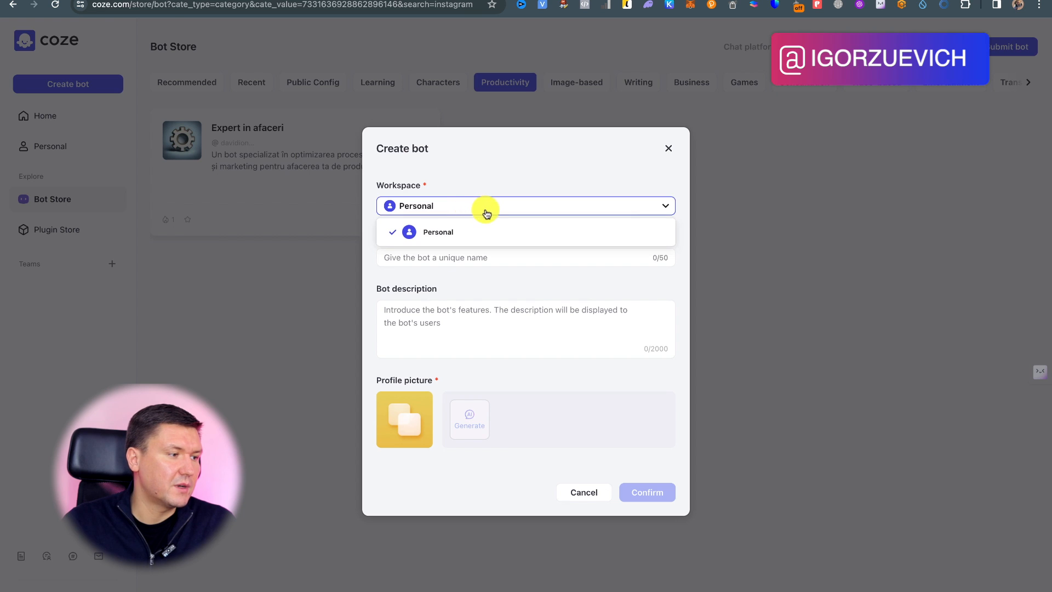
left_click(453, 233)
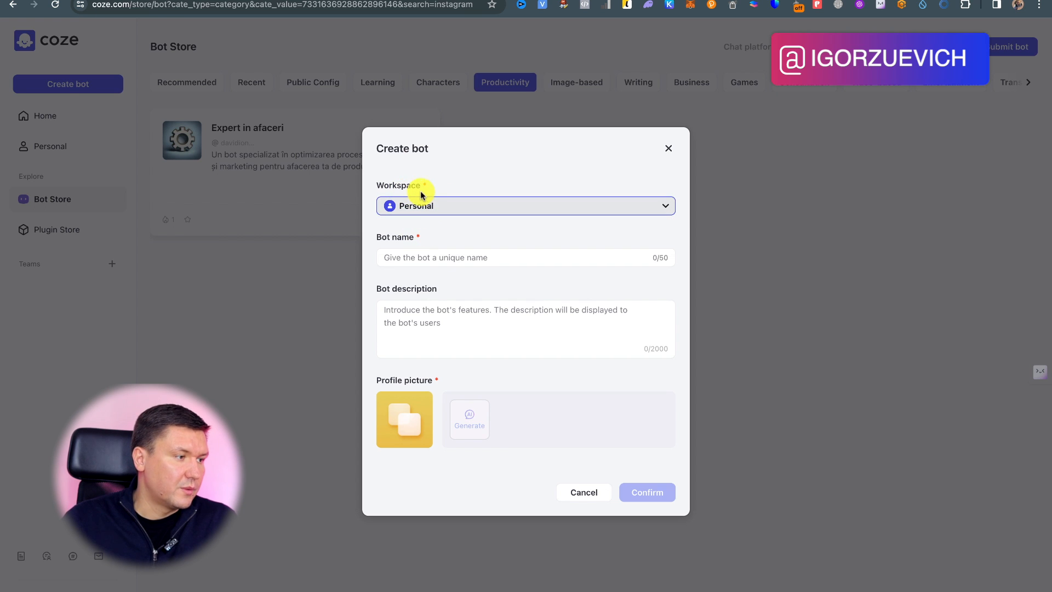
left_click_drag(364, 183, 429, 182)
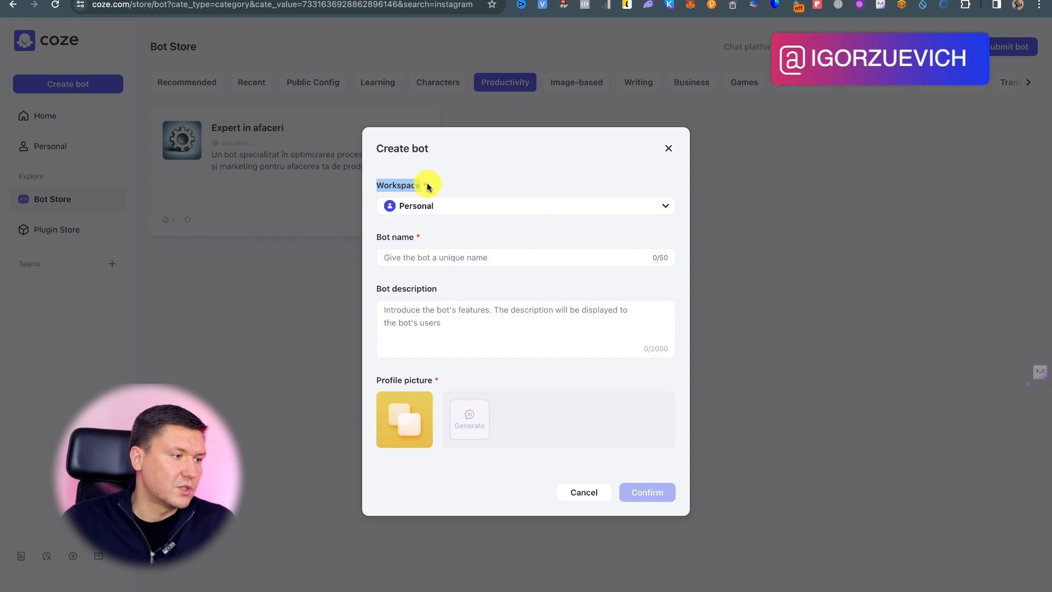
left_click(504, 188)
left_click(482, 206)
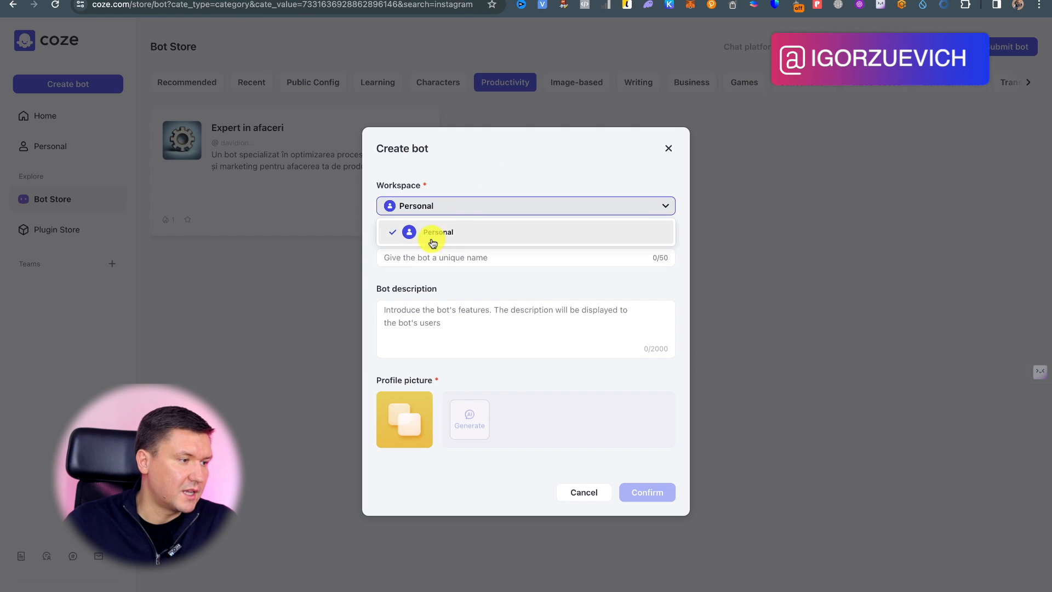
left_click(445, 233)
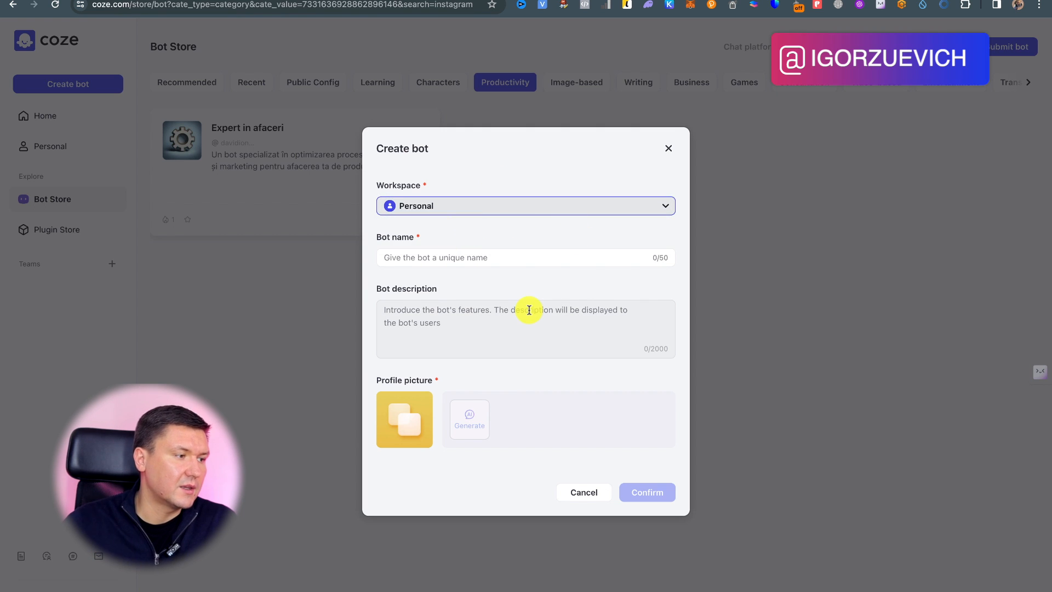
left_click(435, 250)
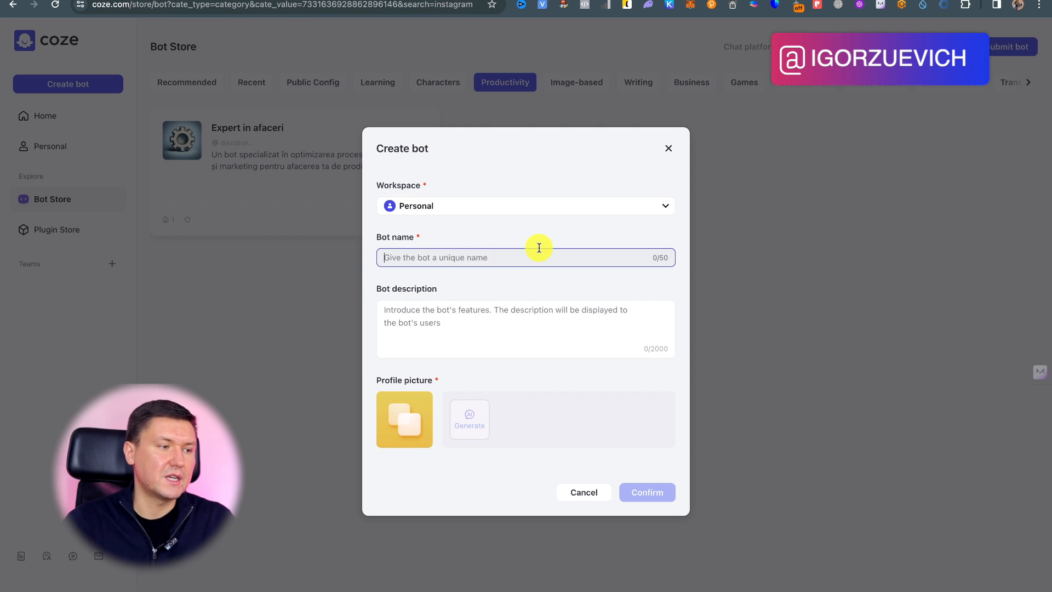
type("AIBOTTESTSMM")
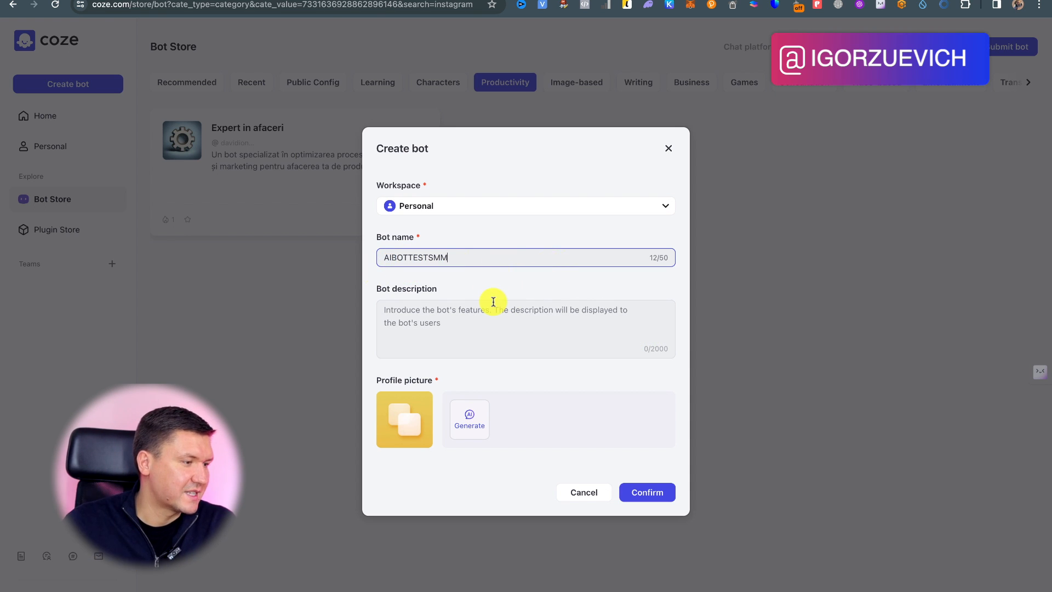
Enter the bot description "Этот бот создан для теста и демонстрации работы с сервисом COZE."
left_click_drag(437, 289, 372, 288)
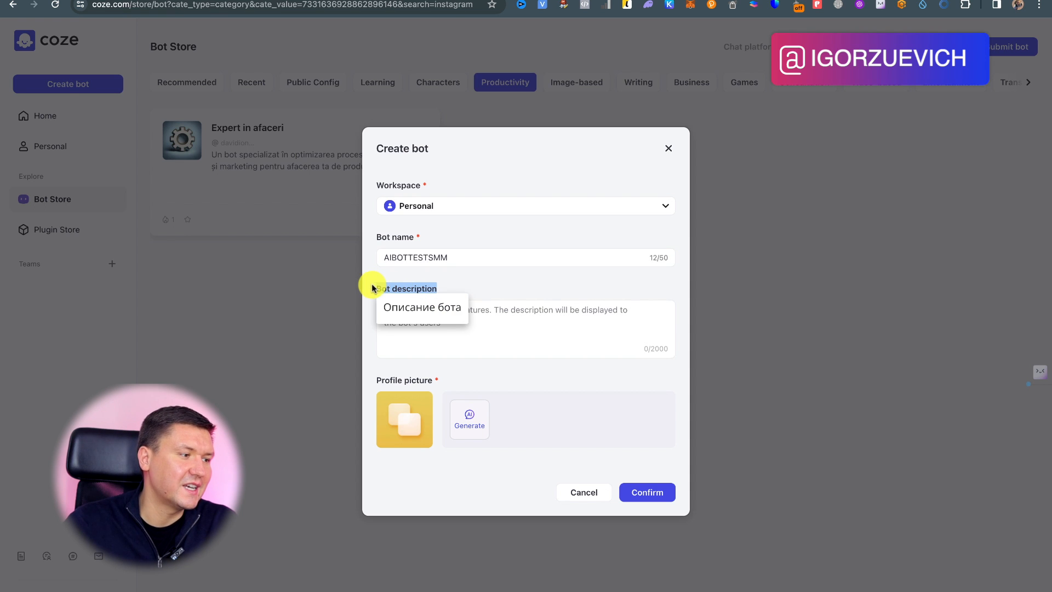
left_click(466, 328)
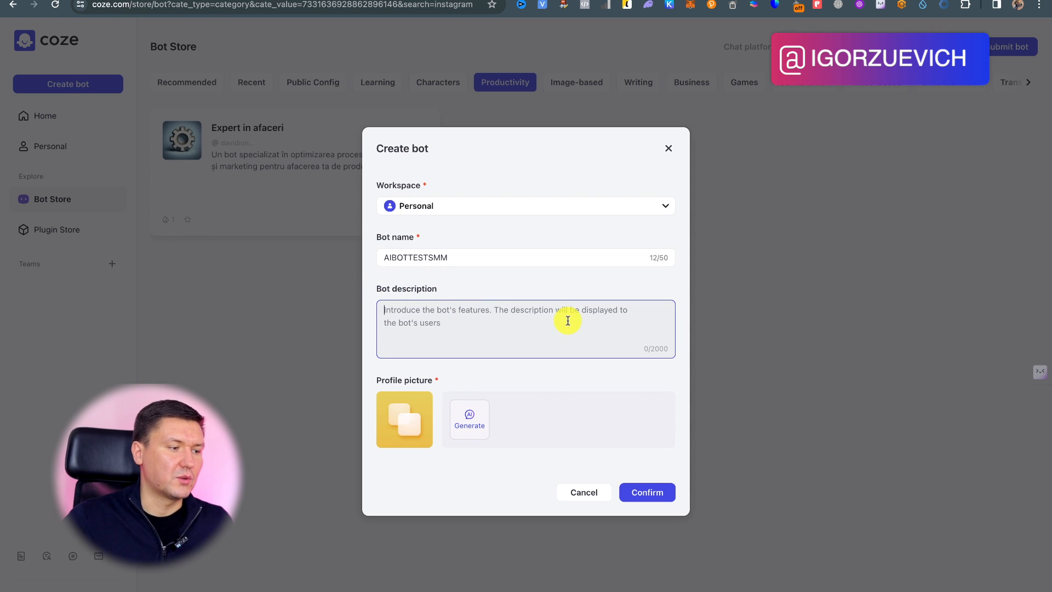
type("Этот бот создан для теста и демонстрации работы с сервисом COZE")
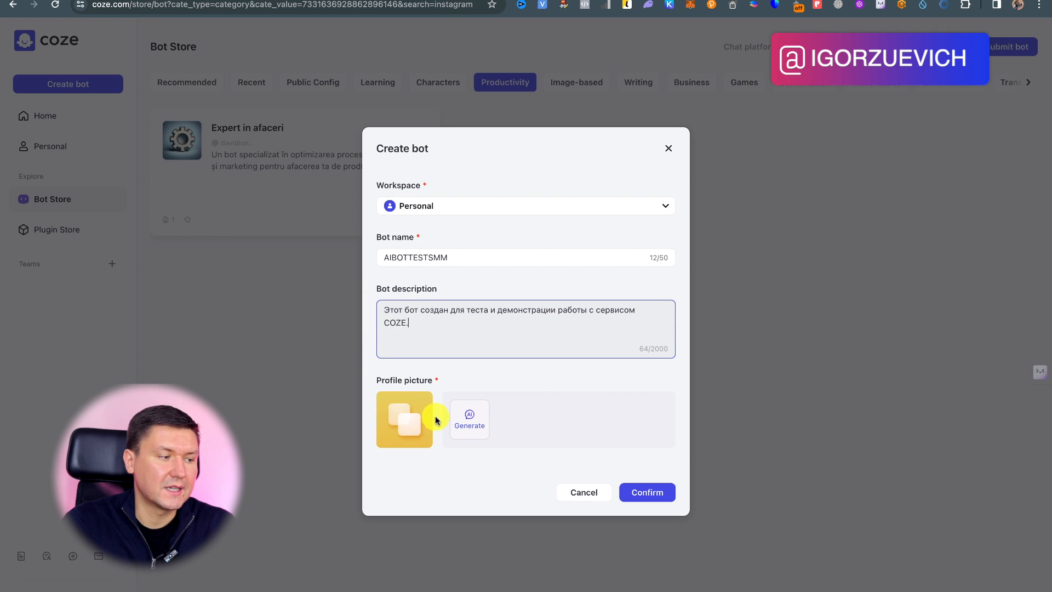
Generate an AI profile picture for the bot and confirm its creation
left_click(469, 422)
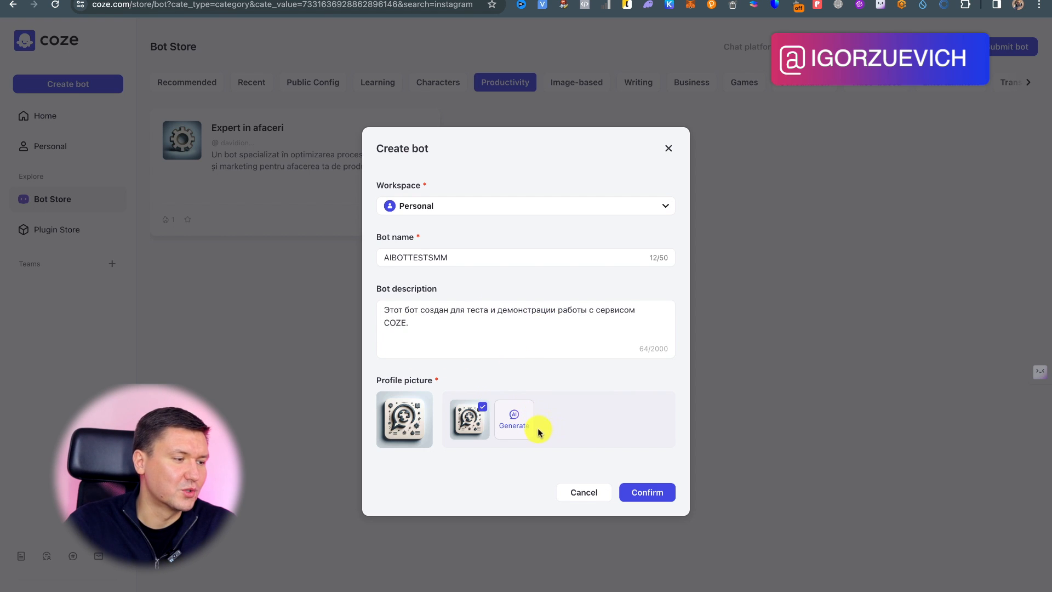
left_click(630, 491)
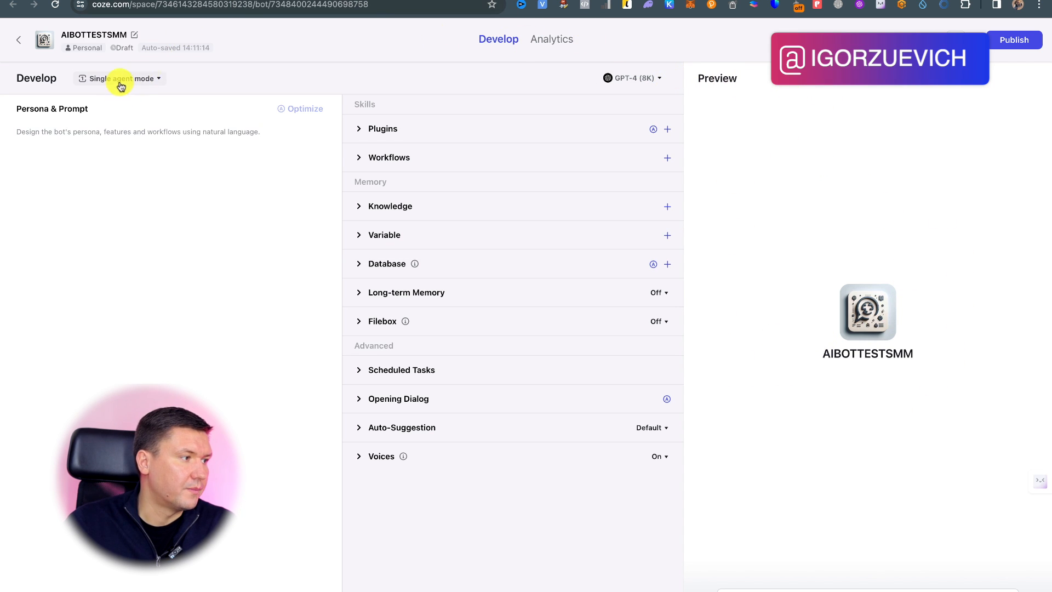
Review the new bot's analytics overview, including users, messages and retention charts, and return to its development page
left_click(552, 40)
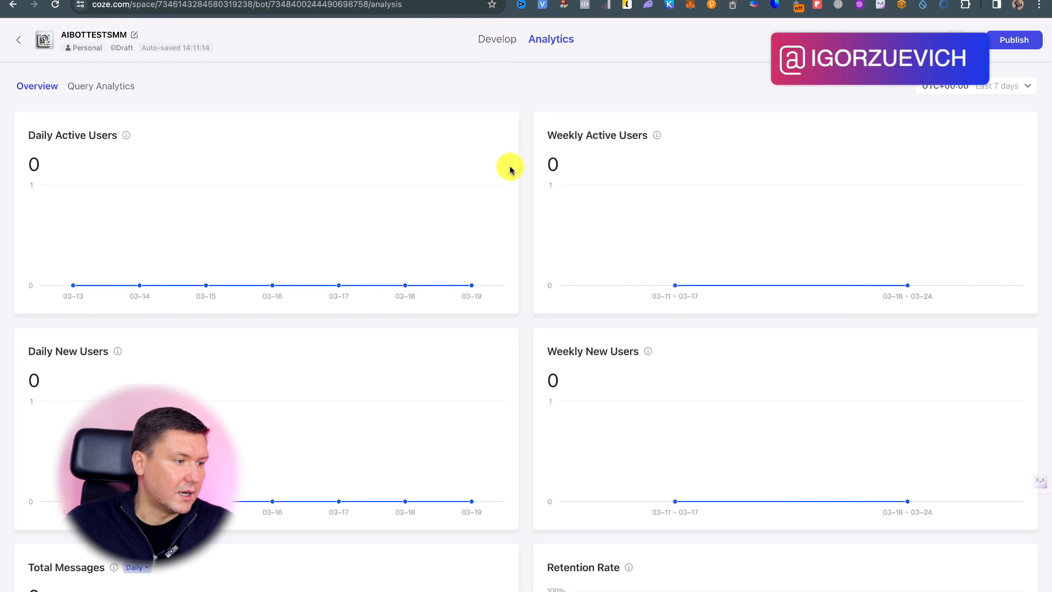
scroll(509, 166, "down", 3)
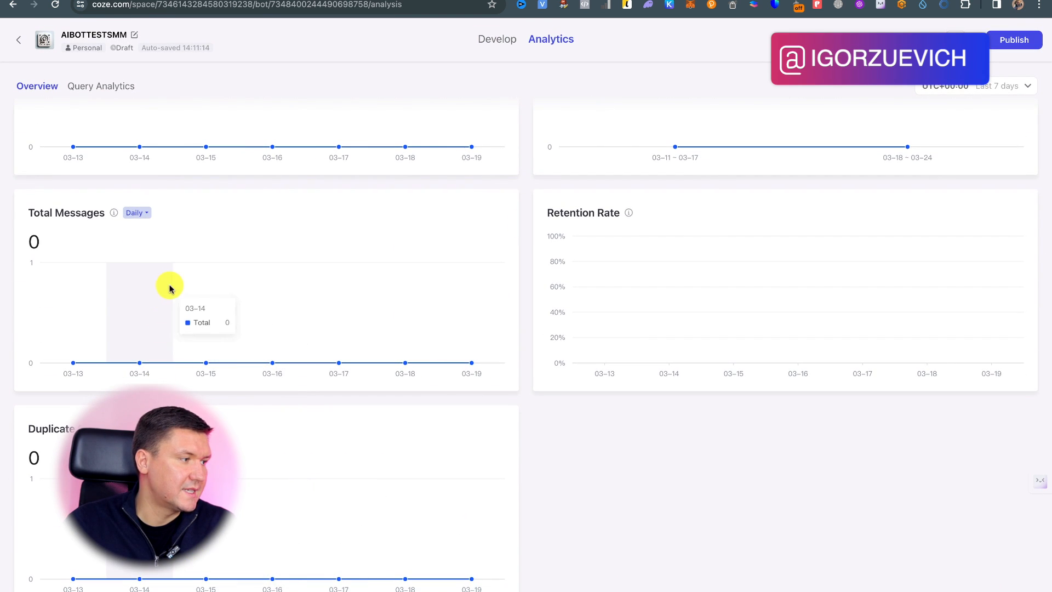
scroll(832, 258, "up", 4)
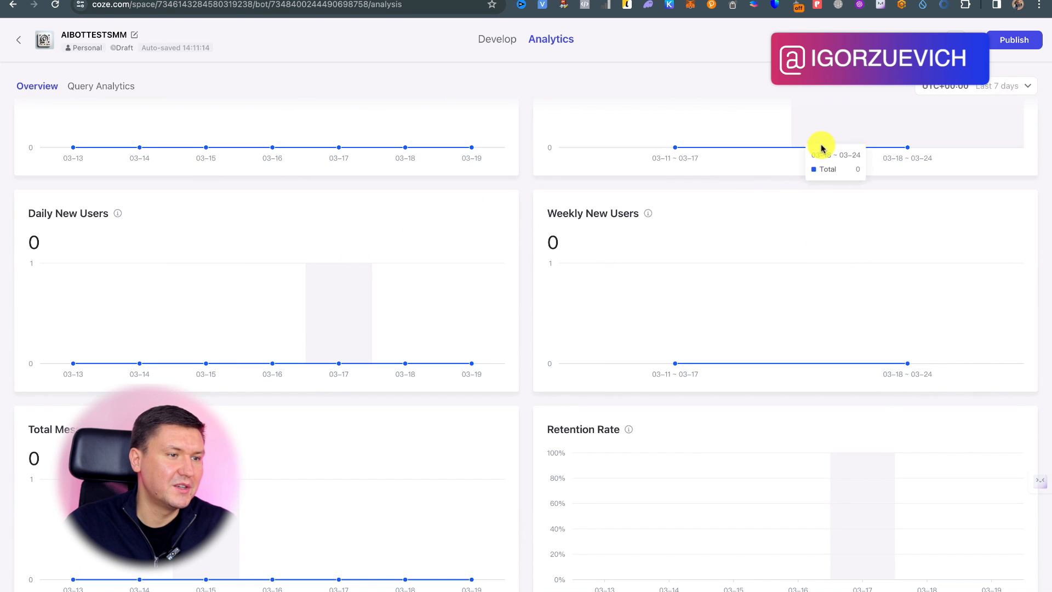
scroll(822, 146, "up", 3)
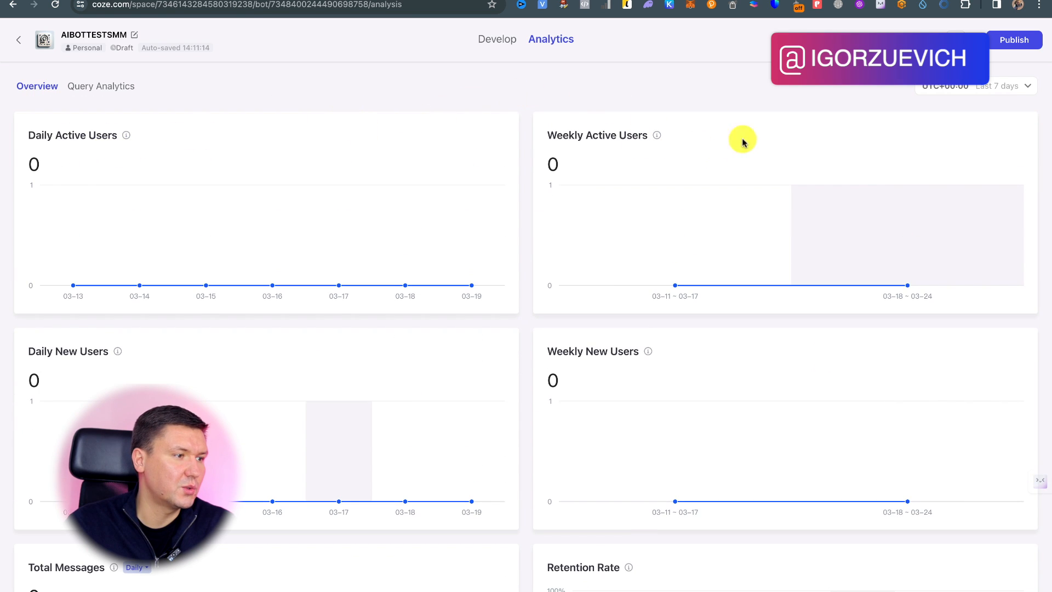
left_click(496, 39)
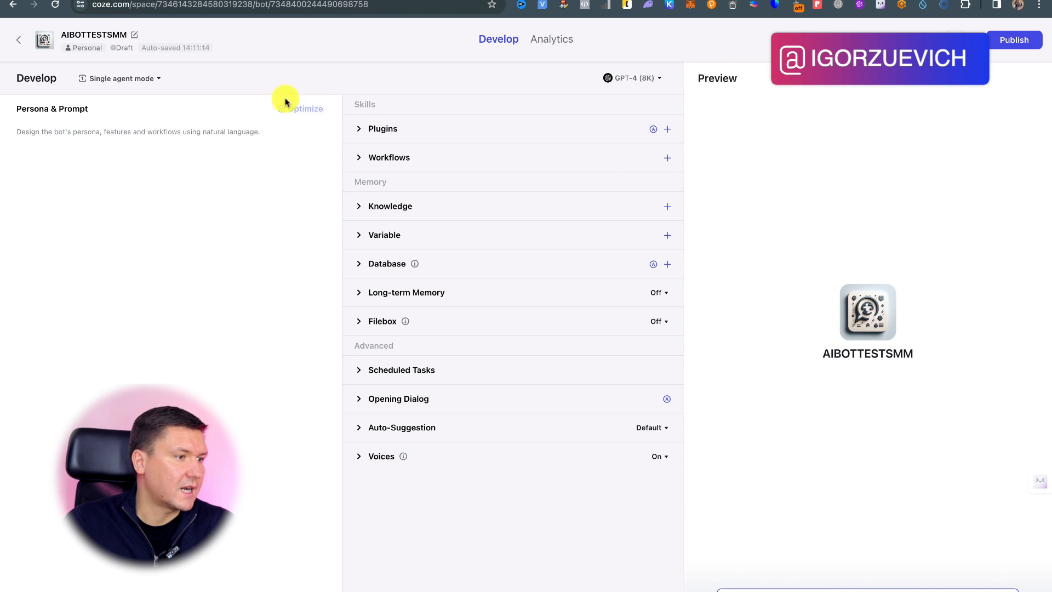
Change the bot's model to GPT-4 Turbo (128k) in the model configuration
left_click(625, 78)
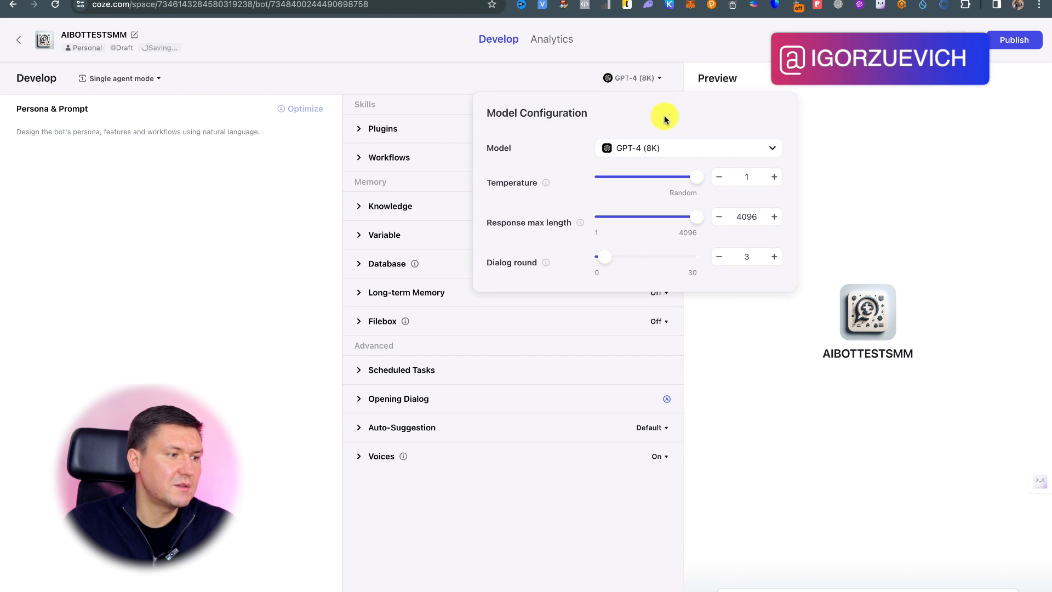
left_click(732, 149)
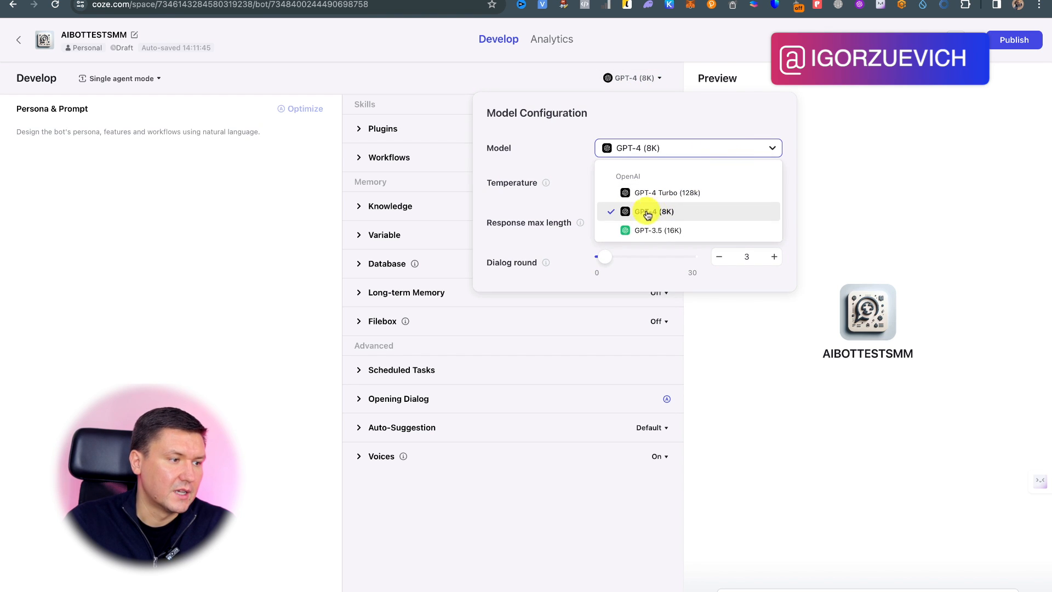
left_click(689, 195)
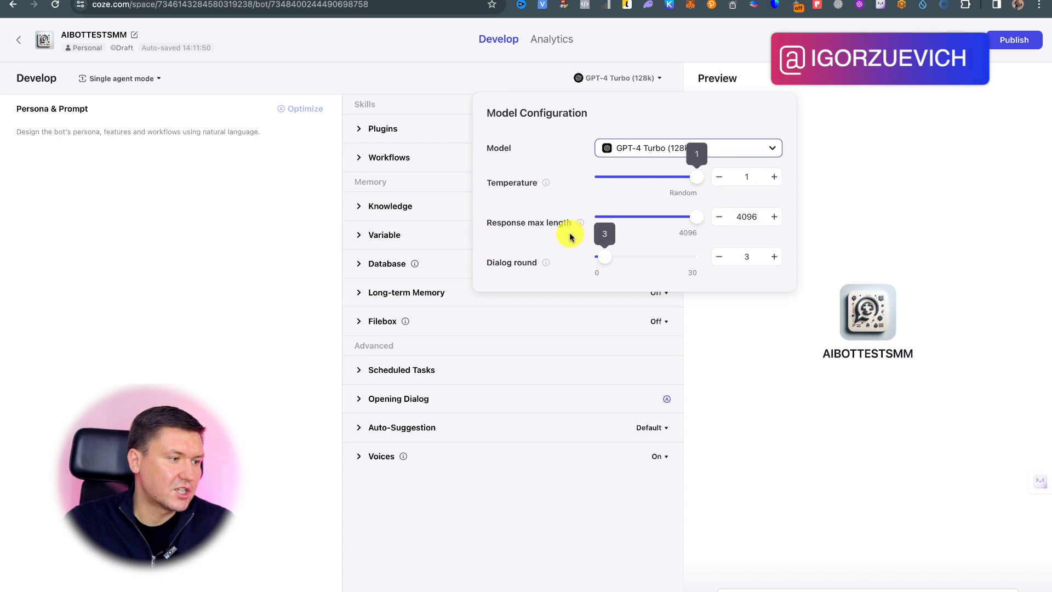
Check the explanation of the temperature setting and try the values 0.4 and 1
left_click_drag(482, 182, 541, 183)
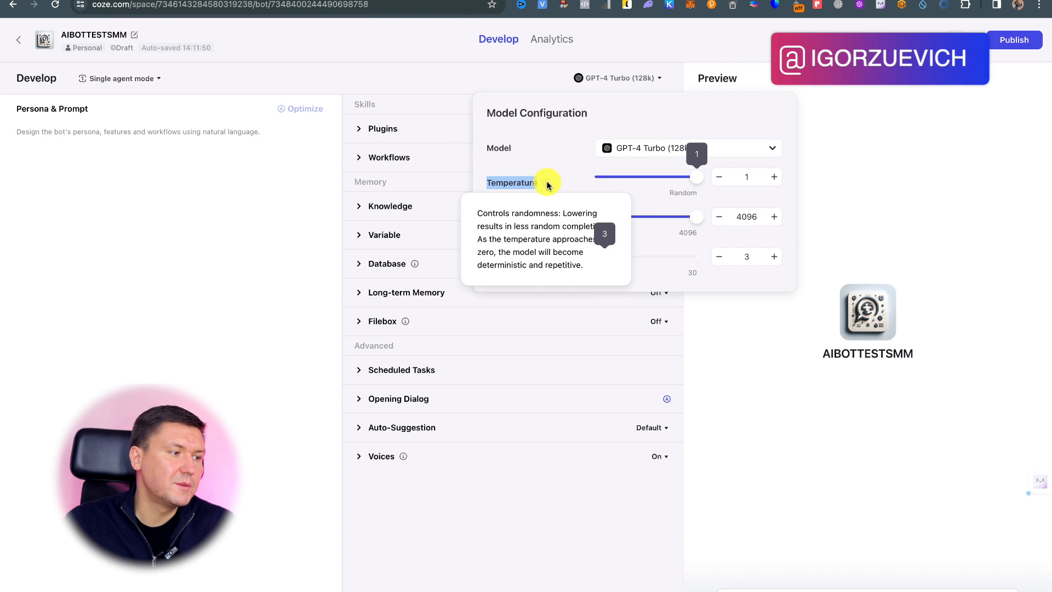
left_click(552, 181)
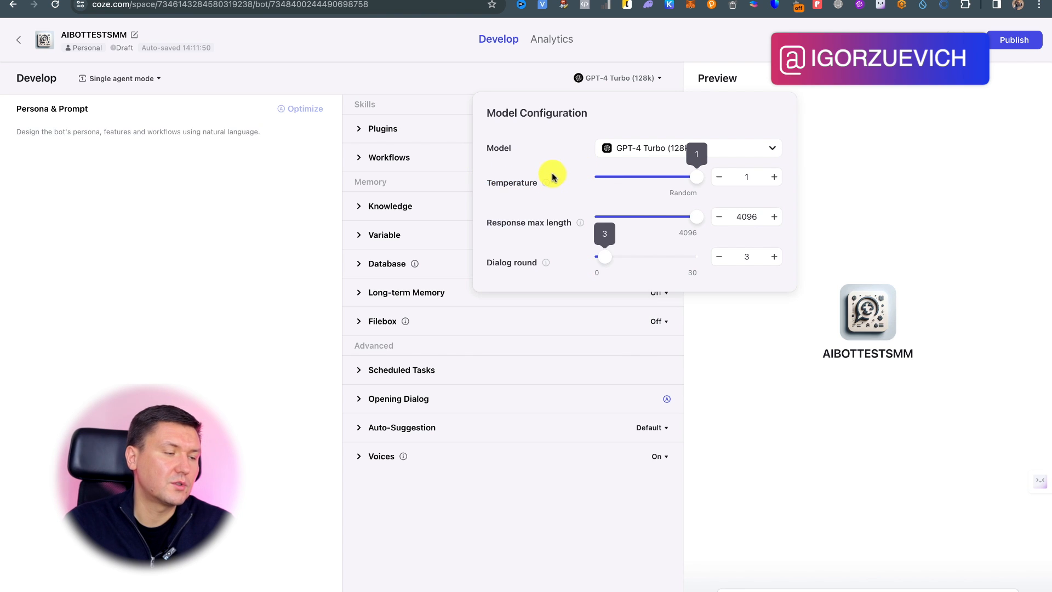
left_click(715, 176)
left_click_drag(693, 176, 632, 169)
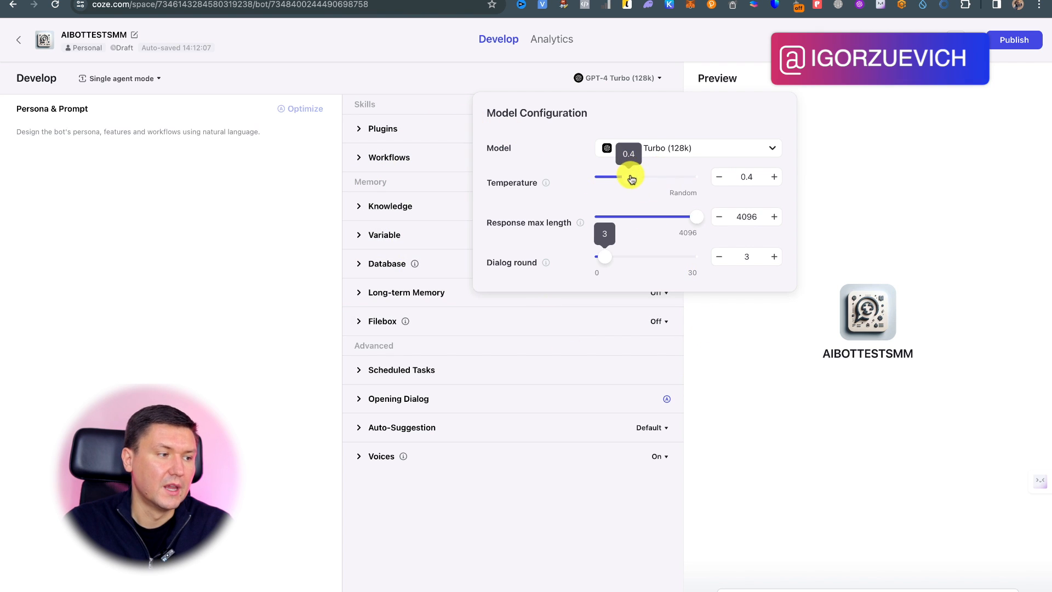
left_click_drag(632, 178, 773, 179)
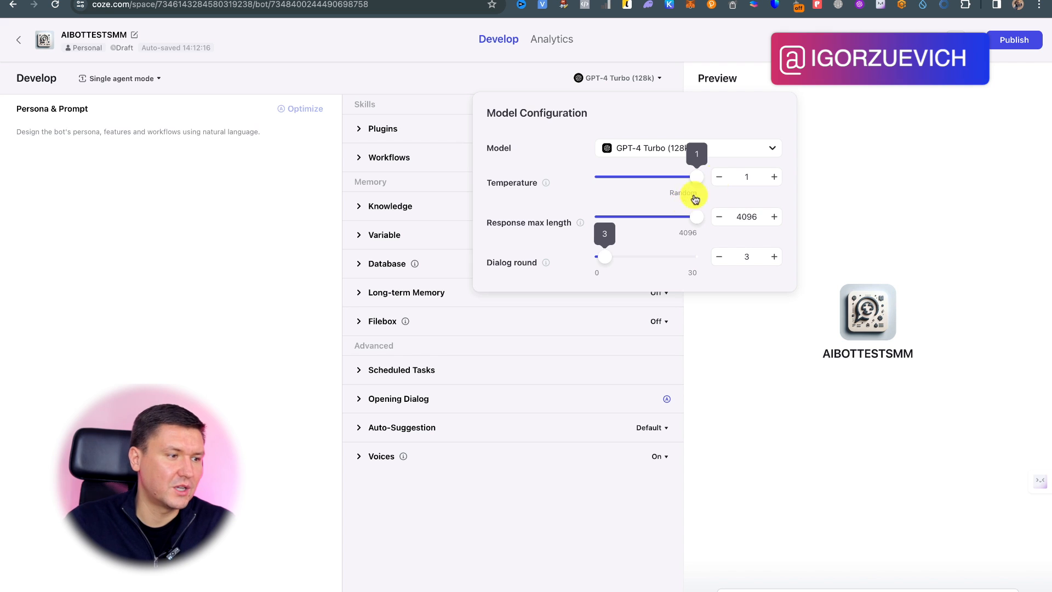
left_click(627, 182)
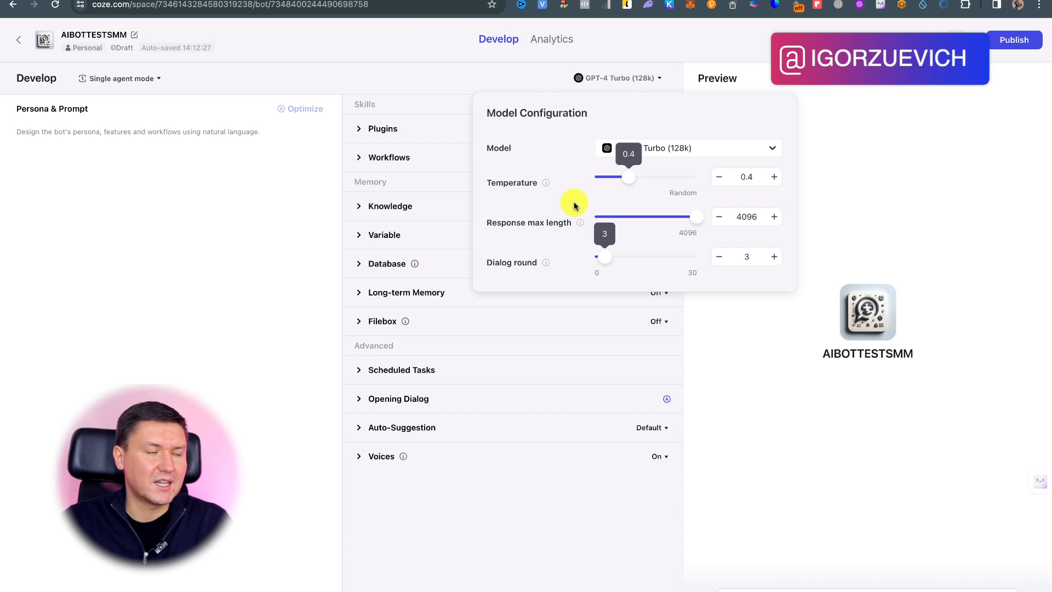
left_click(692, 178)
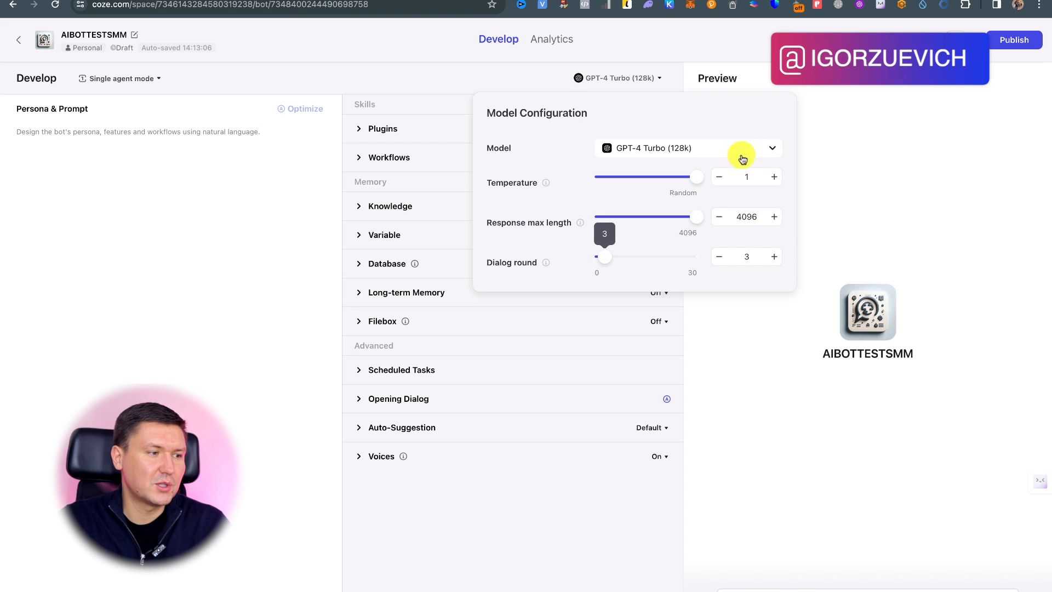
Set the model's temperature to 0.5 and its response max length to 4096
left_click_drag(644, 181, 634, 179)
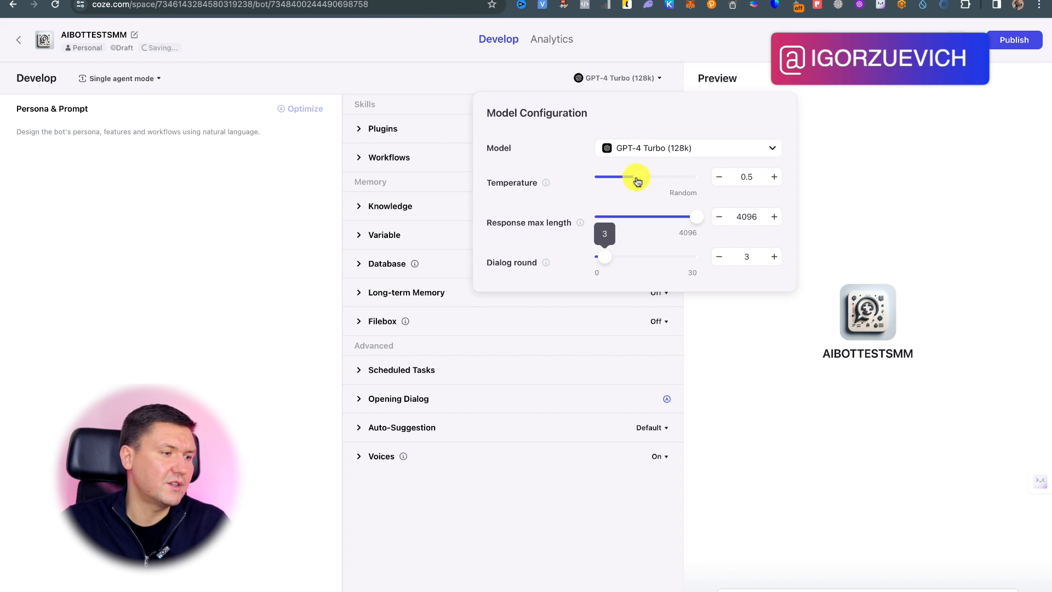
triple_click(575, 224)
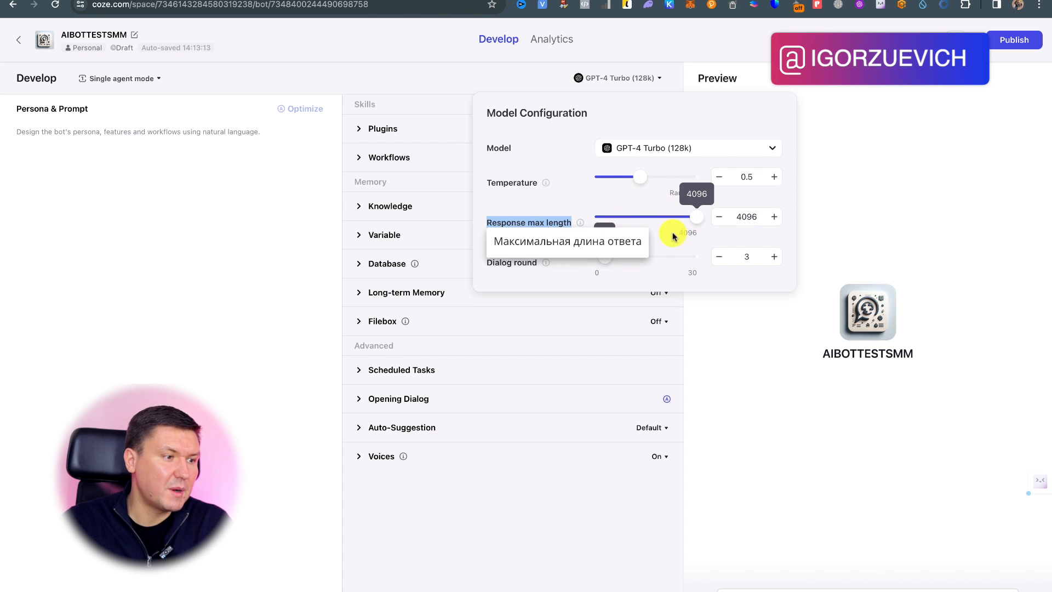
mouse_move(696, 216)
left_mouse_down()
mouse_move(647, 220)
mouse_move(701, 224)
left_mouse_up()
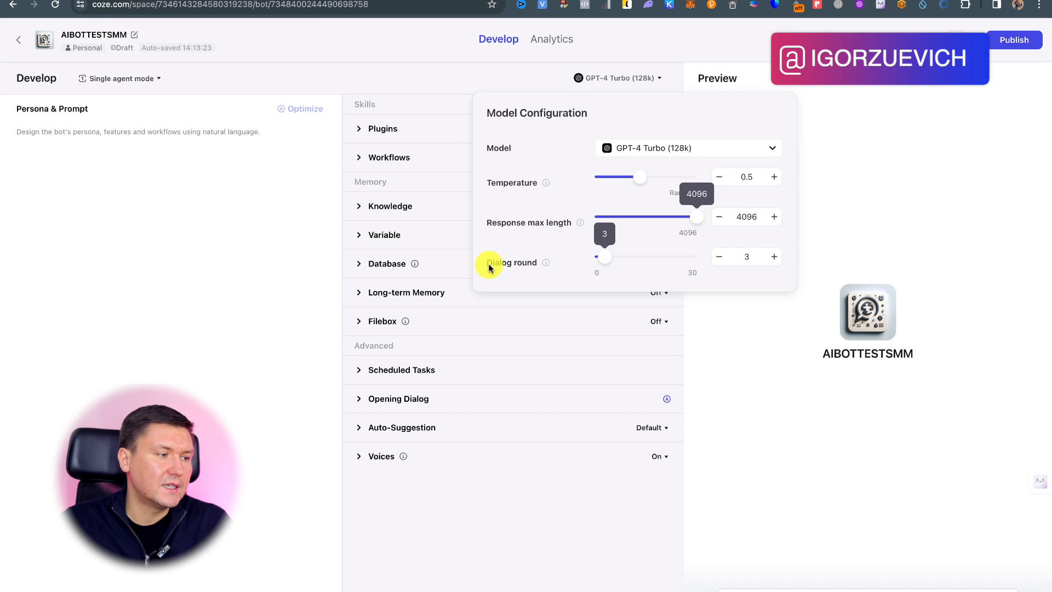
Set the model's dialog round to 30, close the model configuration and reopen it to check the settings
left_click_drag(476, 268, 552, 269)
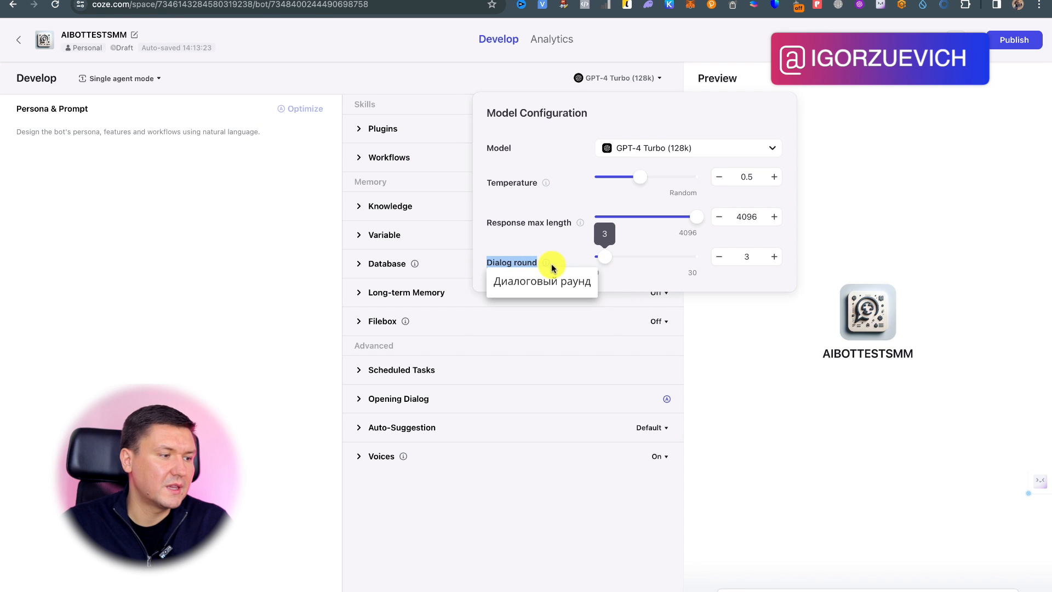
left_click(552, 268)
mouse_move(547, 265)
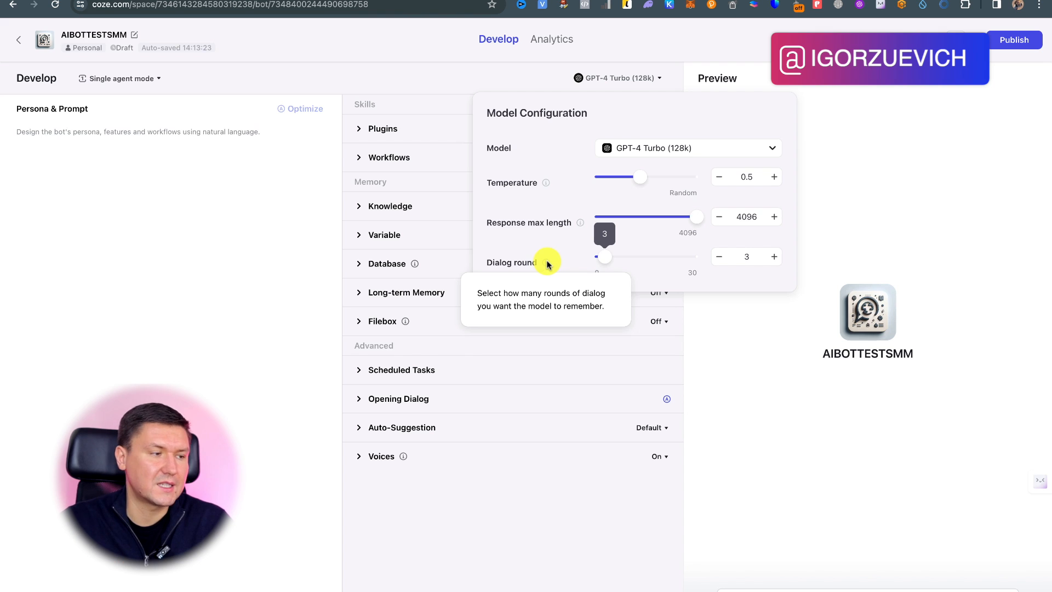
left_click_drag(604, 257, 728, 272)
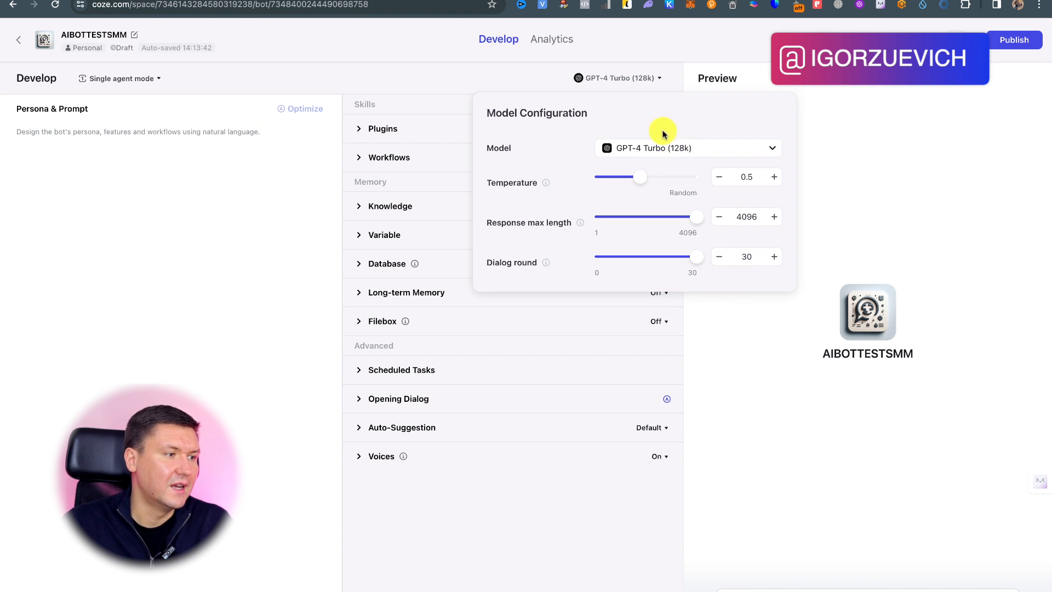
left_click(514, 79)
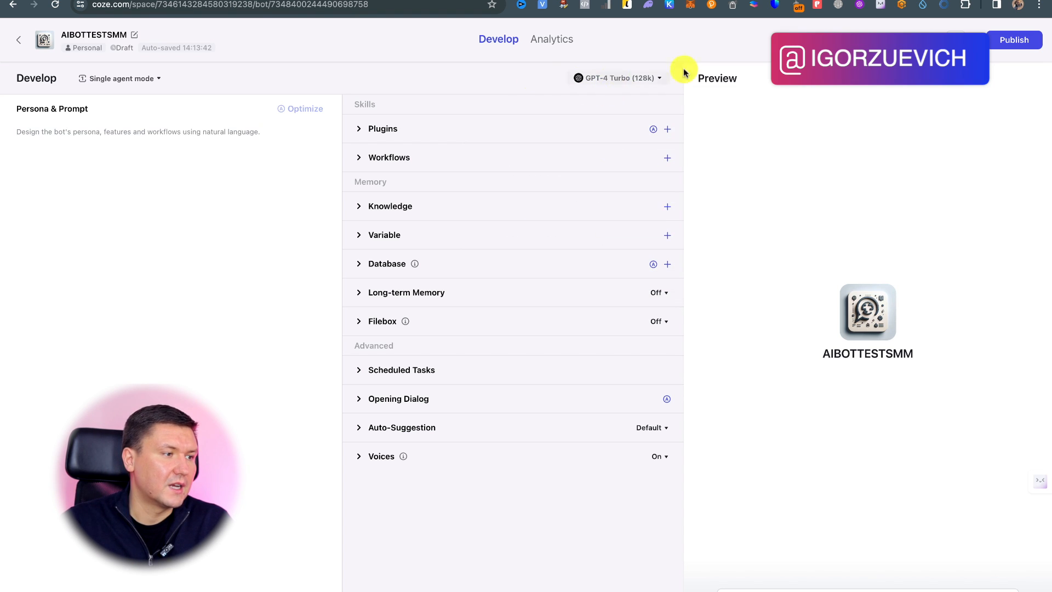
left_click(657, 80)
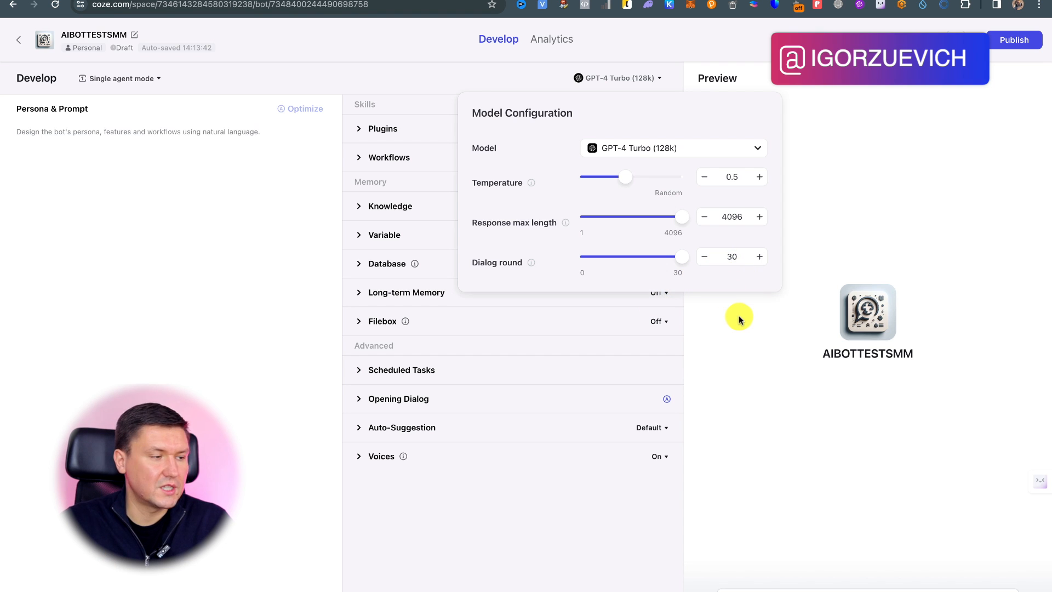
Check the explanation of the dialog round setting and close the model configuration
mouse_move(530, 263)
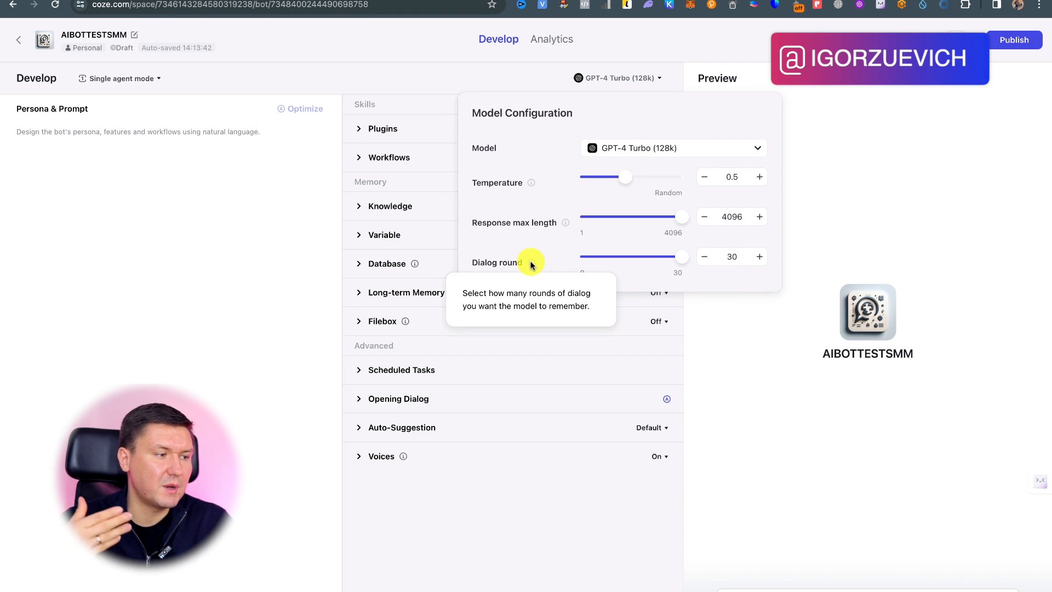
left_click(734, 347)
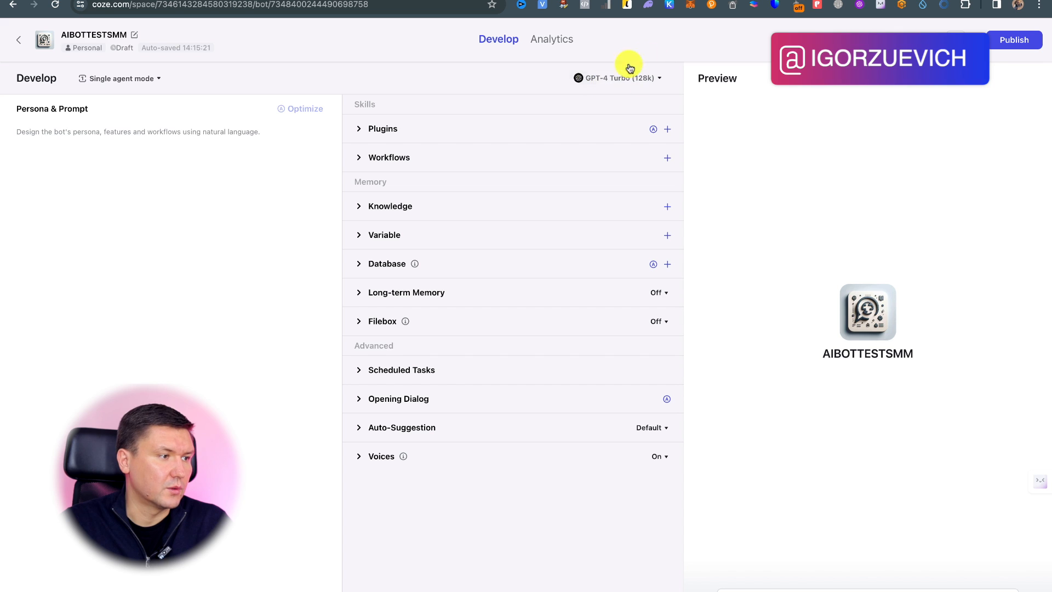
Start publishing the bot with the opening text "Тут будет инструкция для бота в начале" and the opening questions "Вариант 1" through "Вариант 4"
left_click(1019, 40)
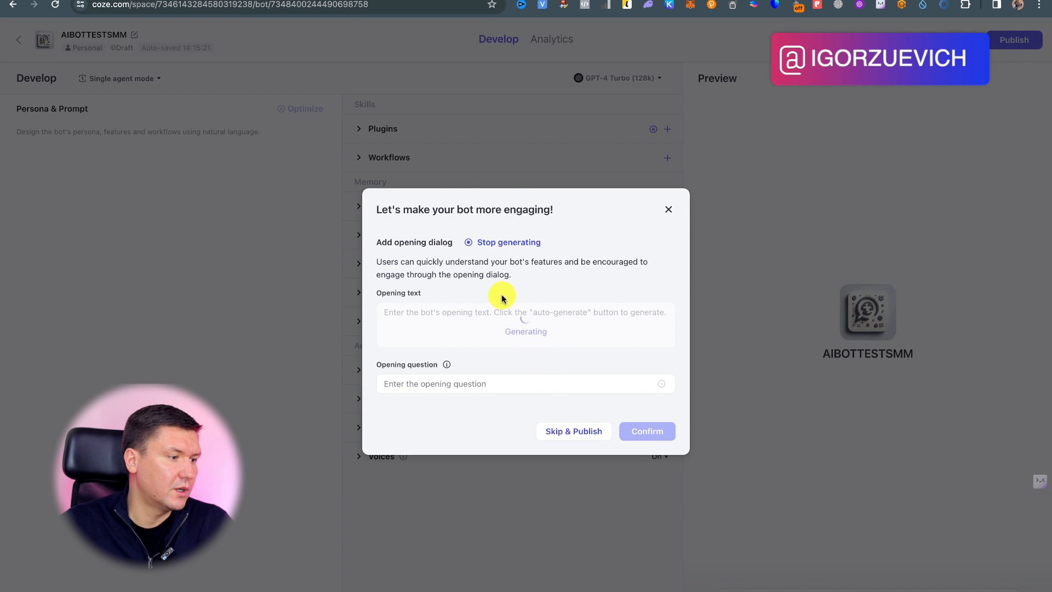
left_click_drag(392, 276, 462, 249)
left_click(624, 288)
left_click(634, 281)
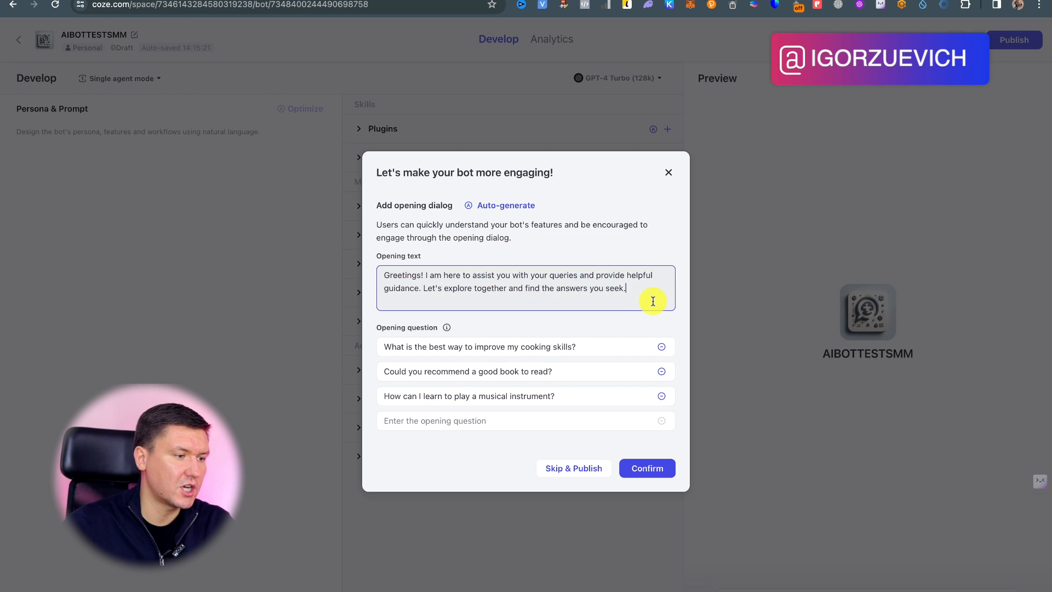
left_click_drag(634, 281, 551, 221)
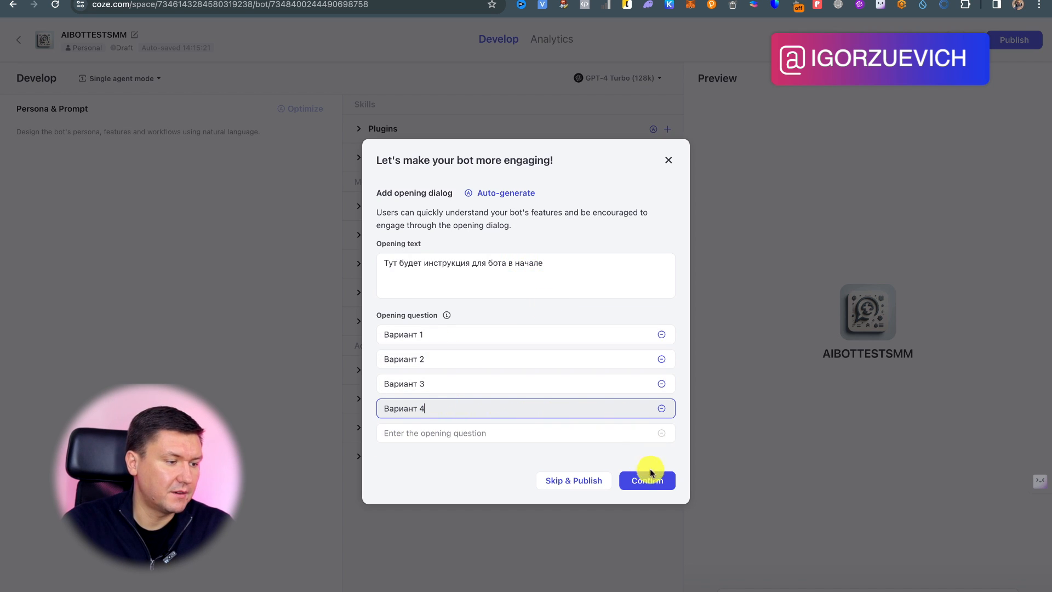
left_click(659, 486)
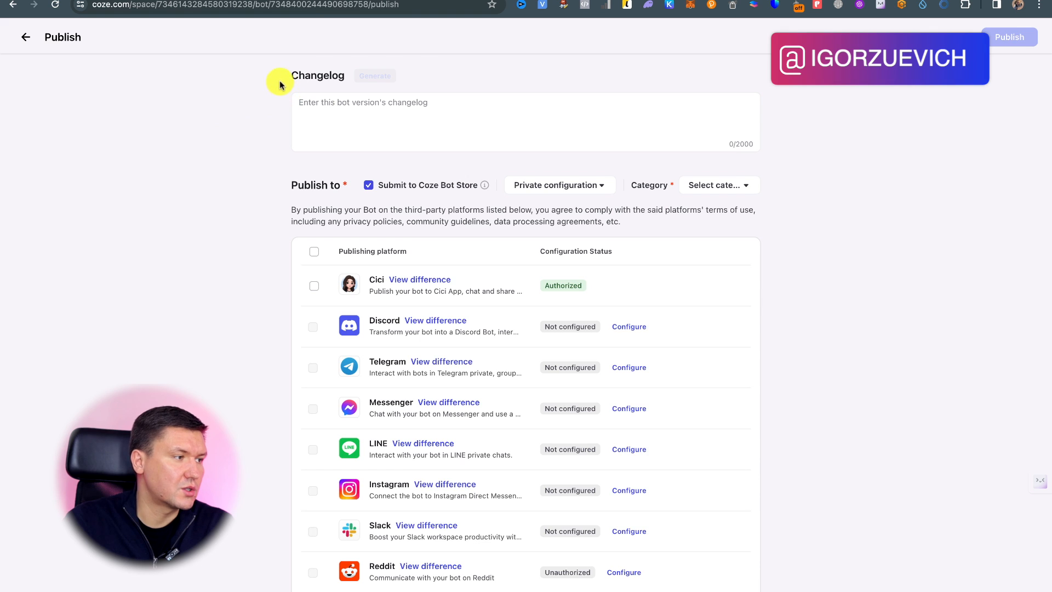
Check the translation of the Changelog heading and review the list of publishing platforms
left_click_drag(279, 81, 346, 80)
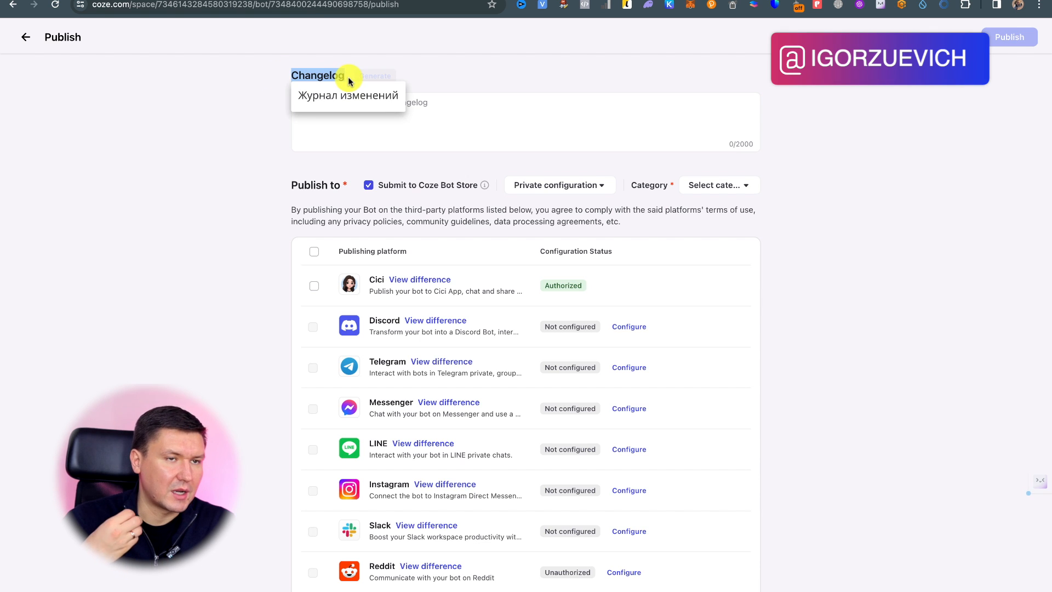
left_click(352, 79)
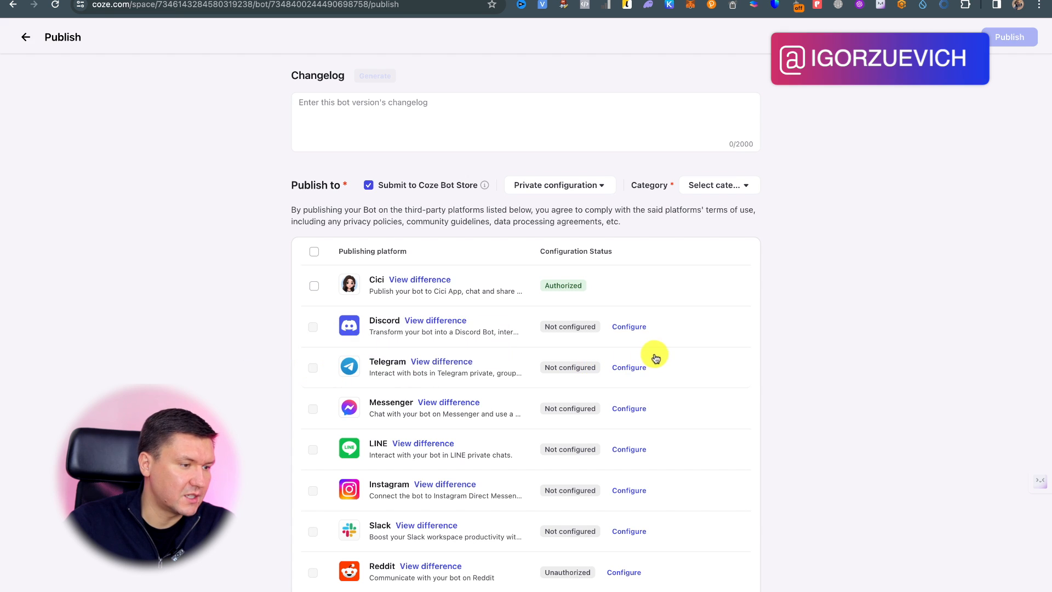
scroll(433, 370, "down", 1)
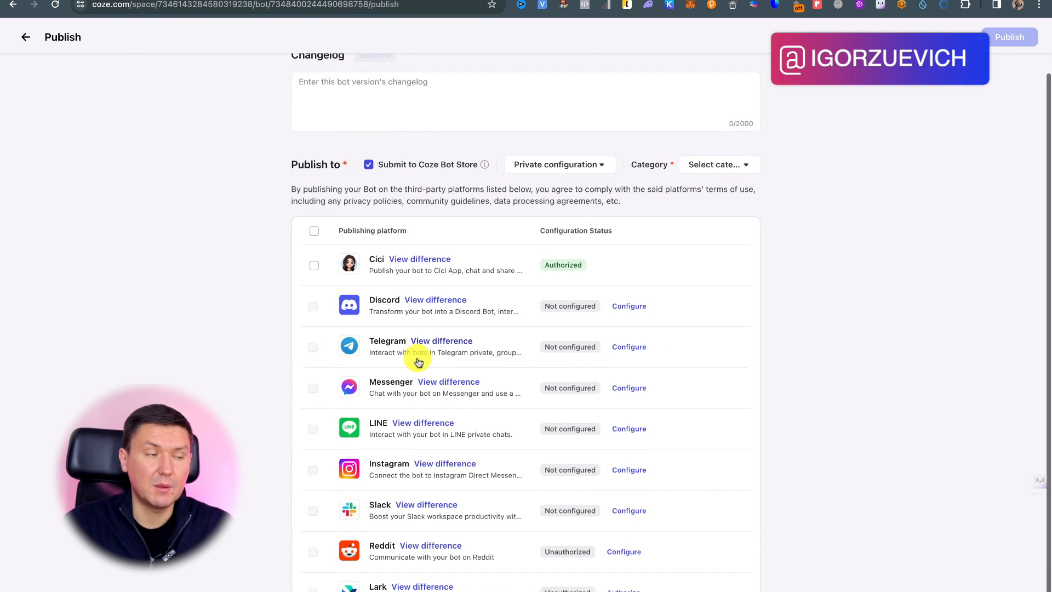
scroll(432, 383, "down", 1)
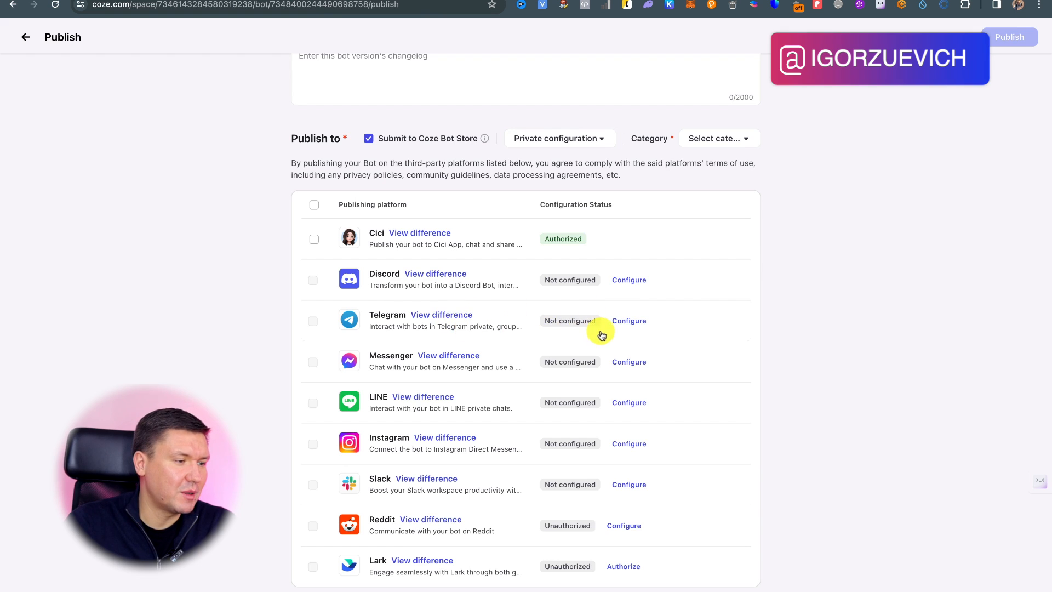
Open the configuration of the Telegram publishing platform and place the cursor in its bot token field
left_click(632, 323)
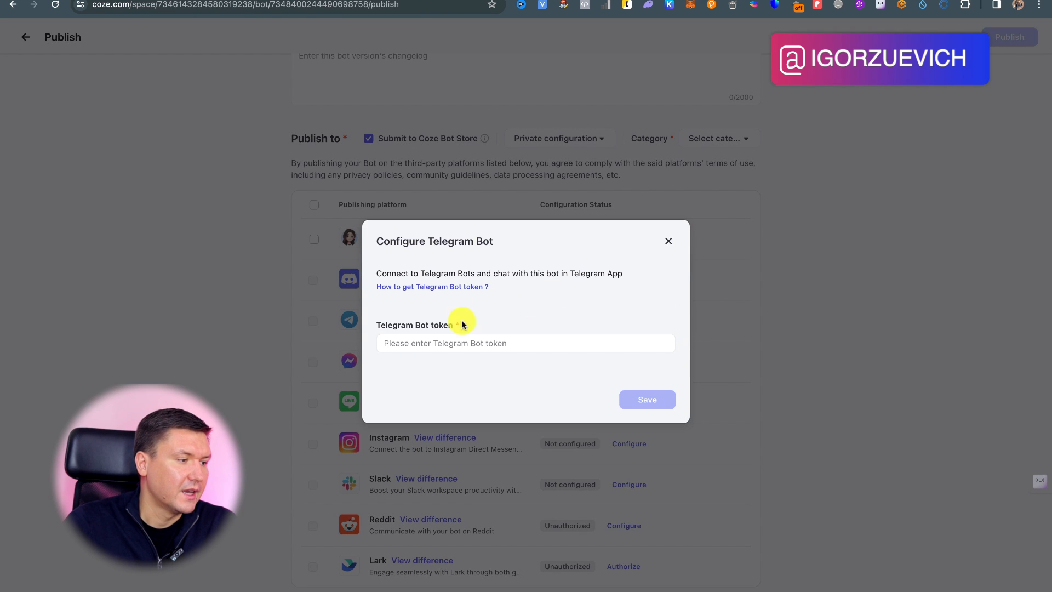
left_click(454, 342)
left_click(549, 326)
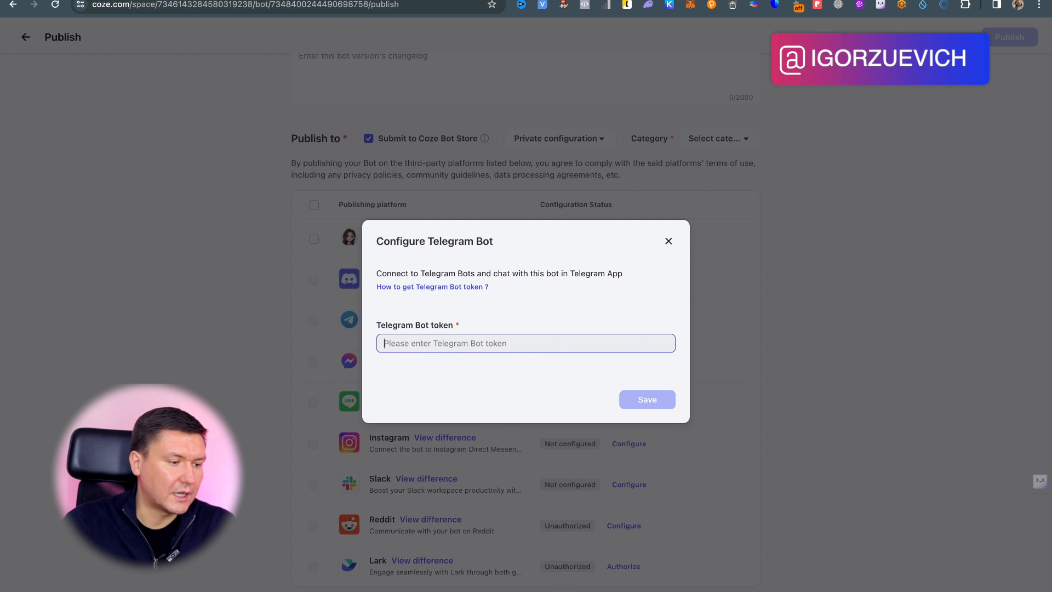
Switch to Telegram, search for "botfather" and open the verified BotFather chat to obtain a bot token
mouse_move(725, 588)
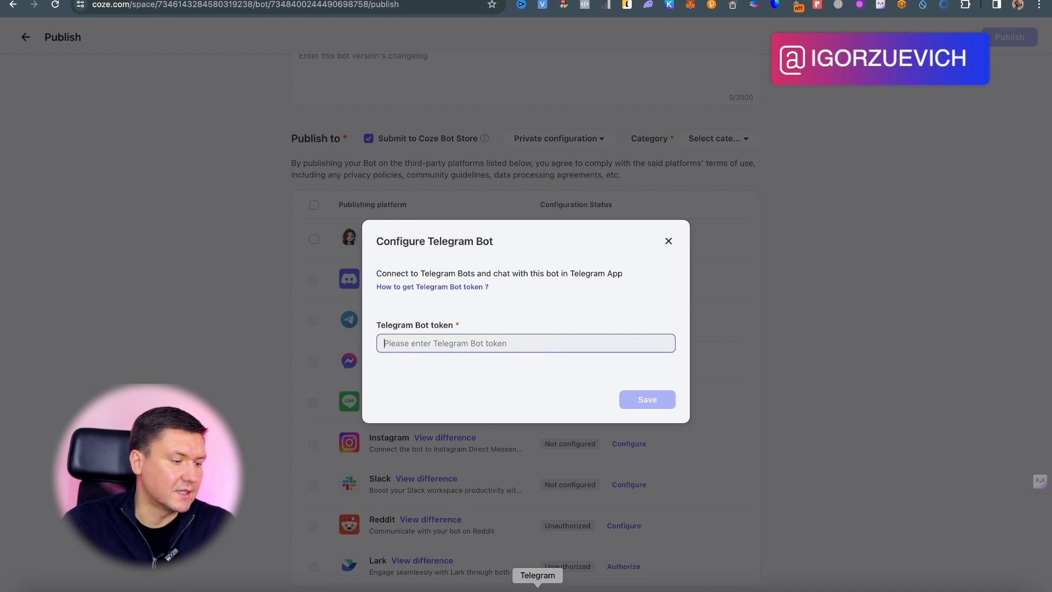
left_click(537, 589)
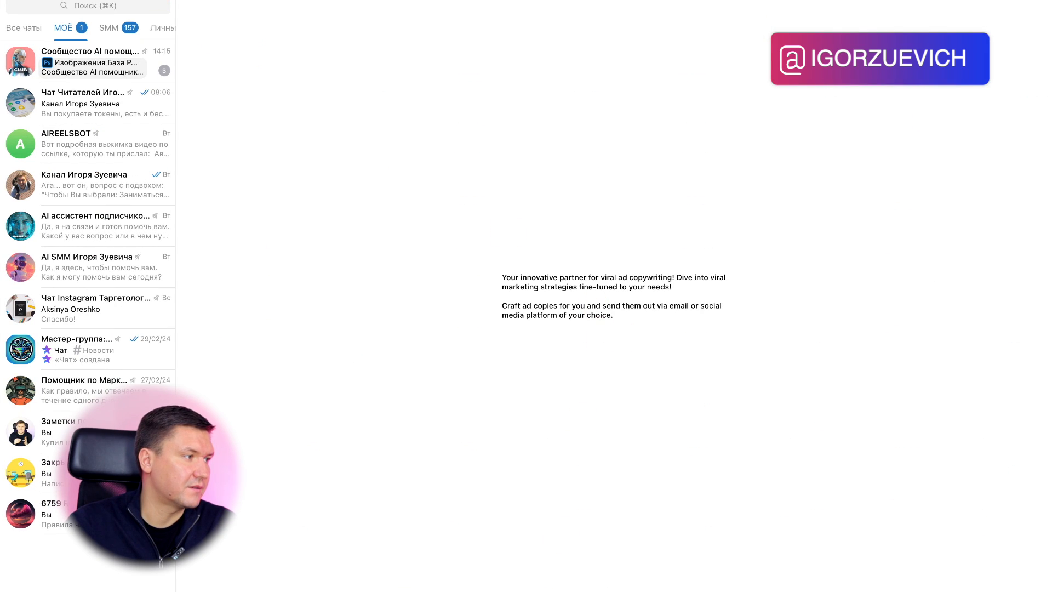
left_click(72, 4)
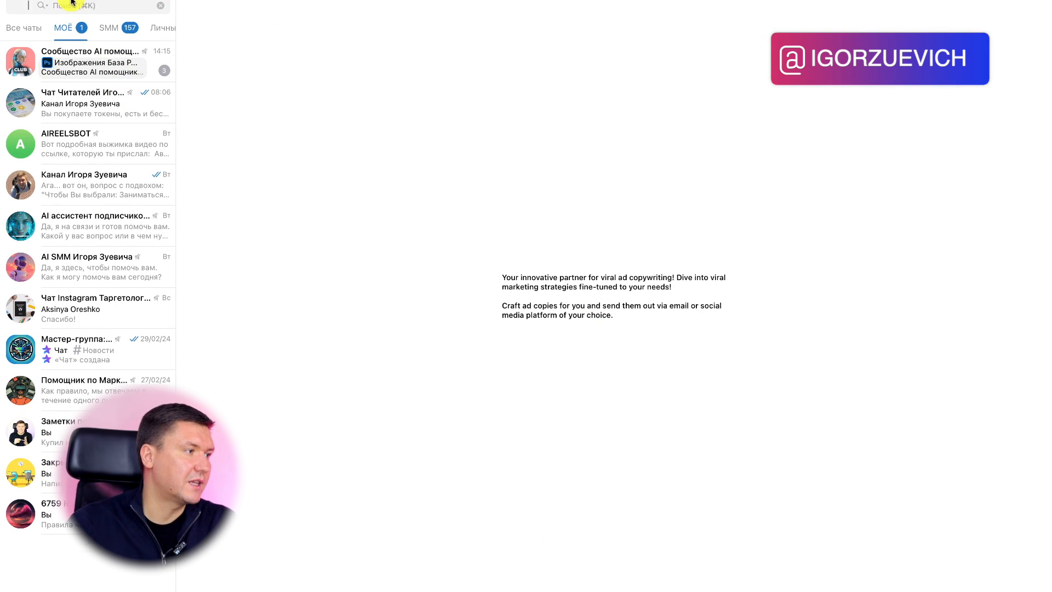
type("botfather")
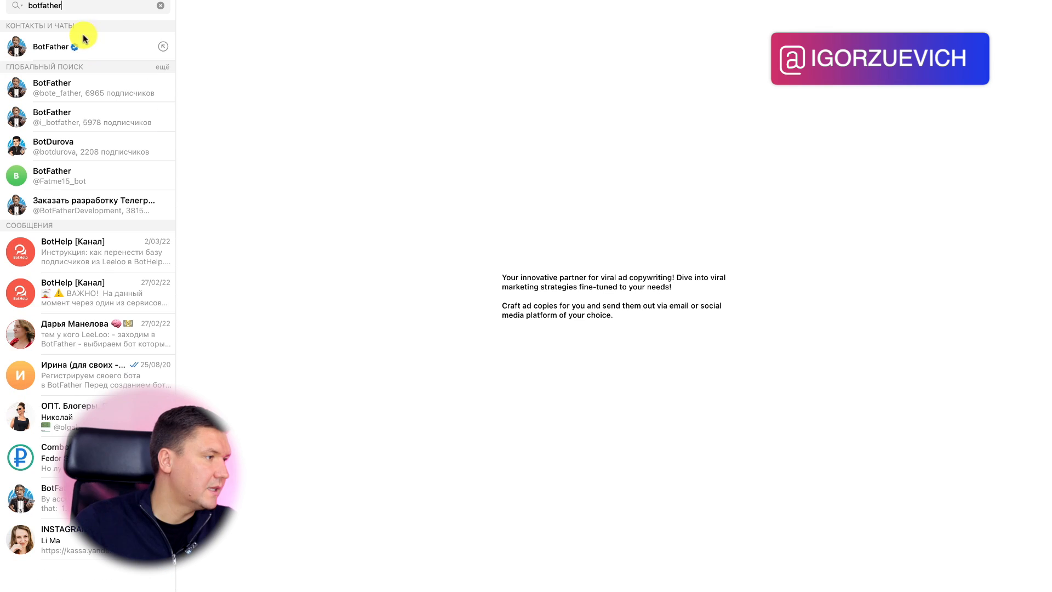
left_click(45, 48)
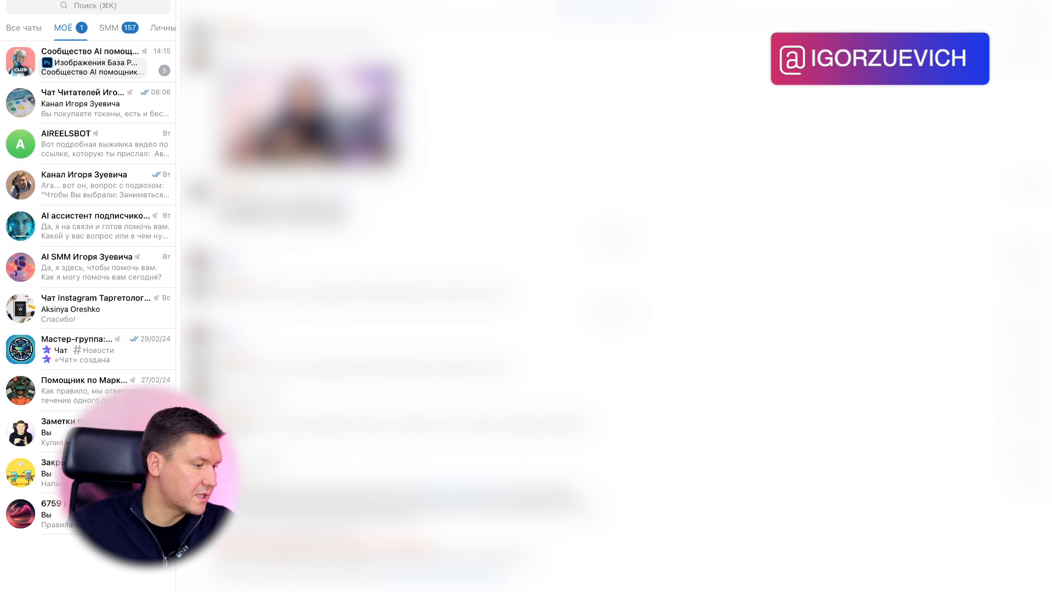
type("/")
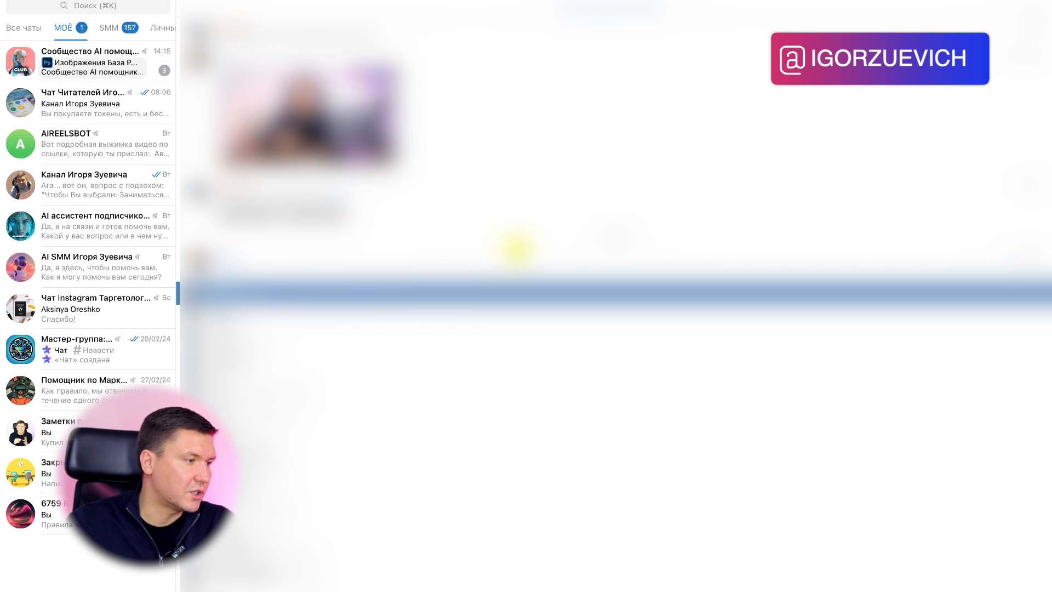
key("BackSpace")
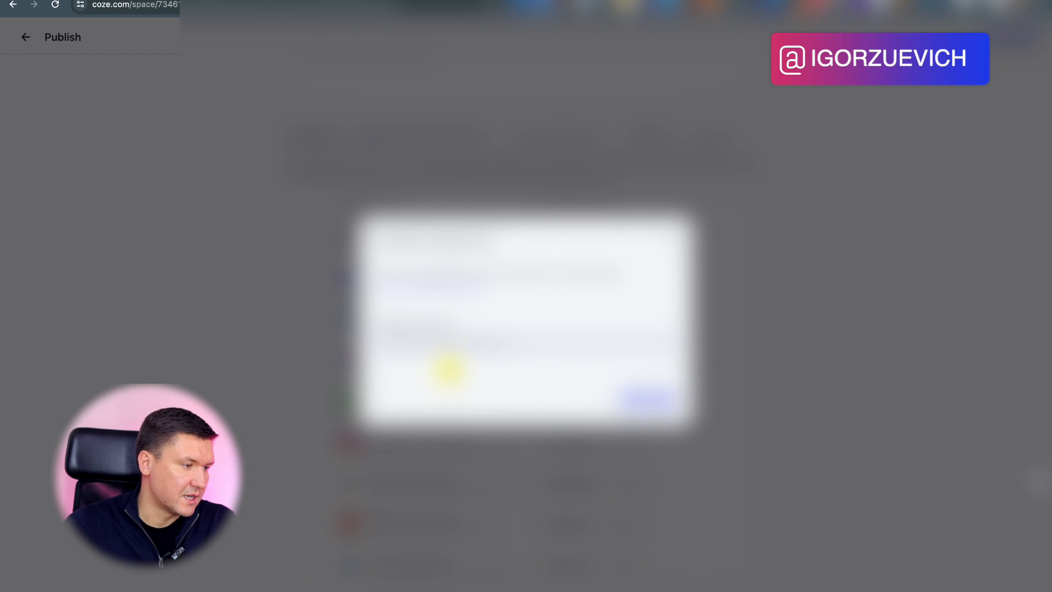
Paste the Telegram bot token into Coze's Telegram bot configuration and save it
key("super+v")
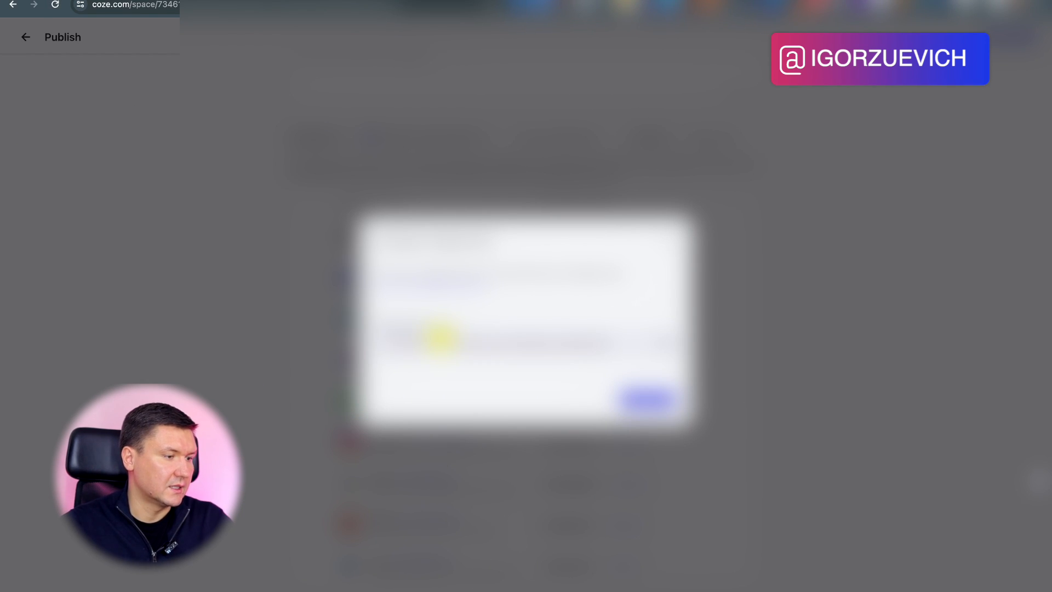
left_click(646, 402)
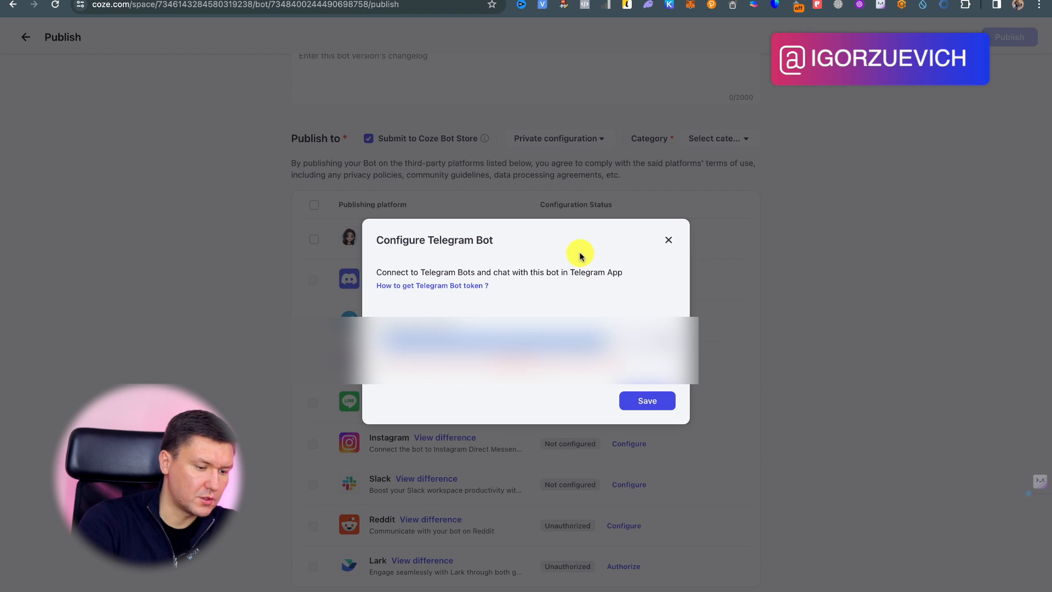
key("super+v")
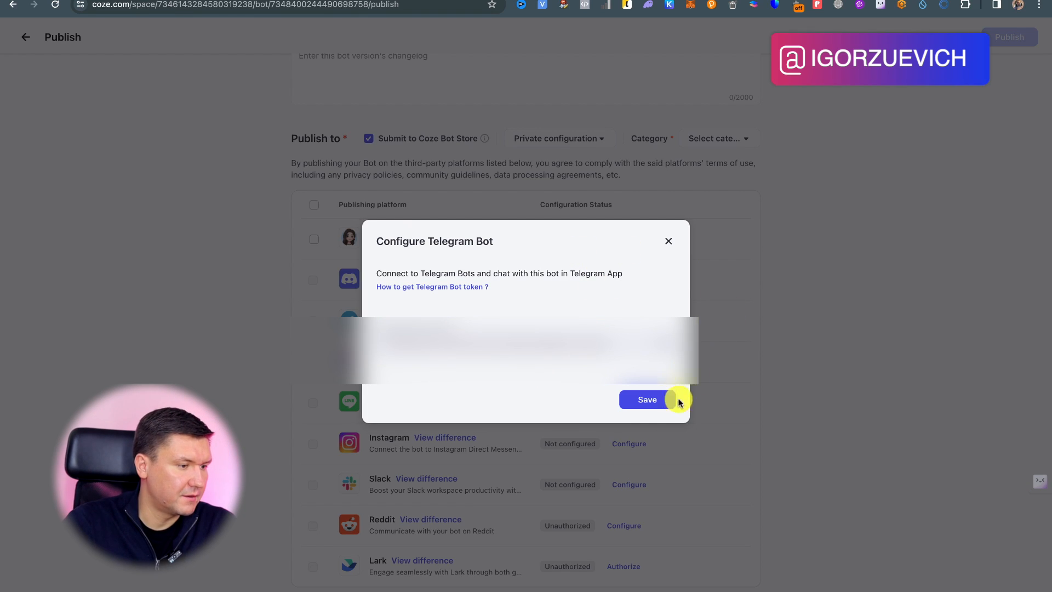
left_click(652, 400)
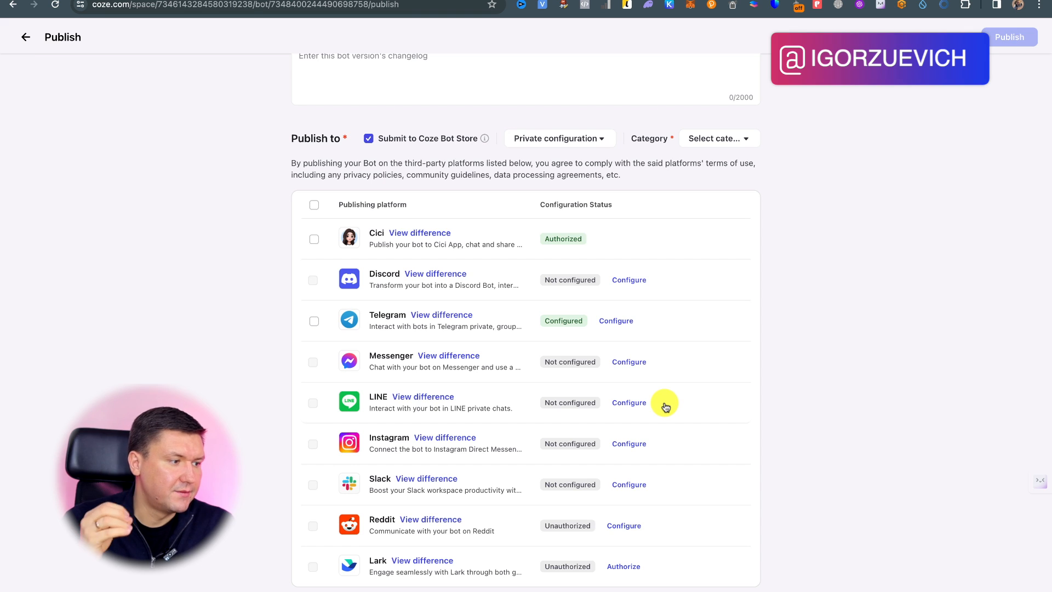
Select Telegram as a publishing platform and set the bot's category to Learning
scroll(665, 406, "up", 2)
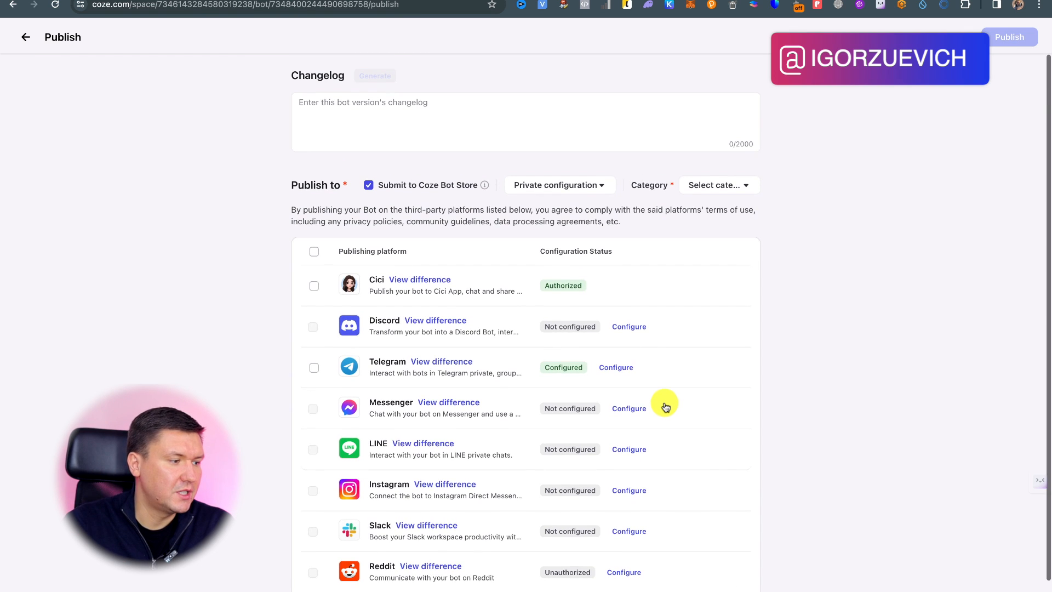
left_click(313, 373)
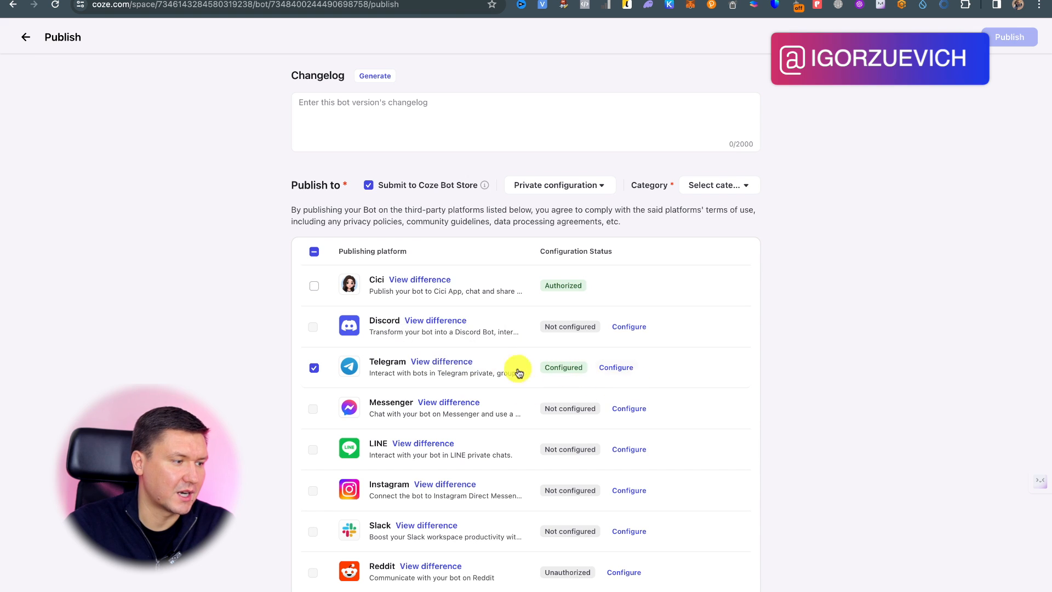
scroll(770, 223, "down", 2)
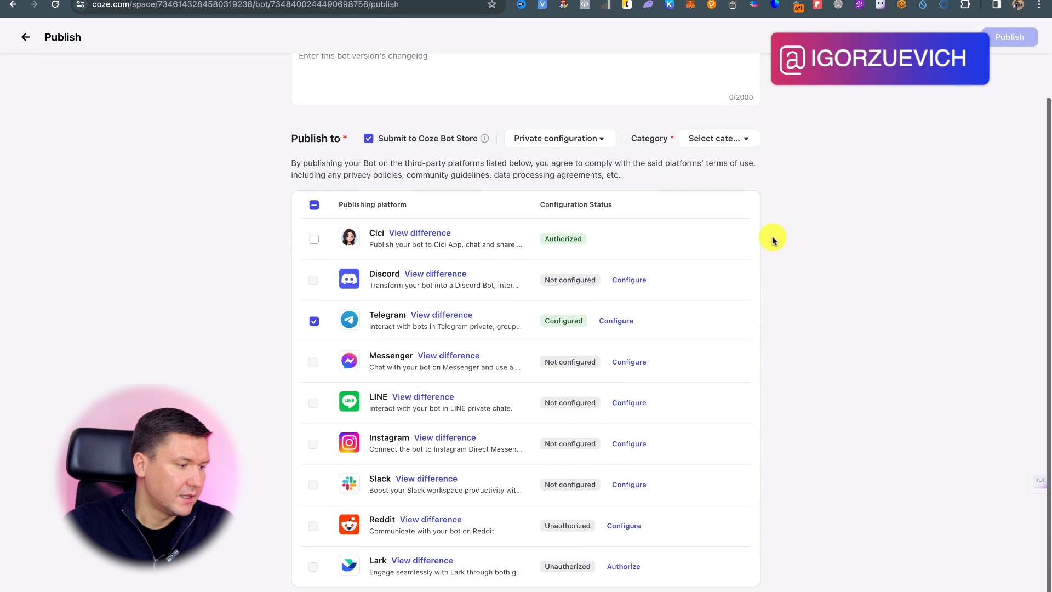
scroll(841, 287, "up", 2)
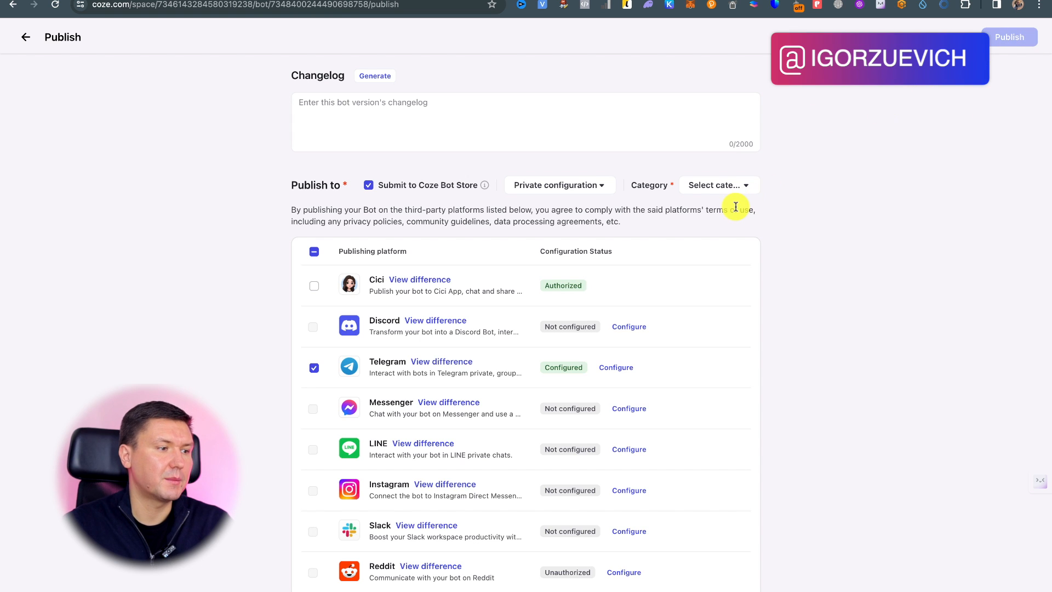
left_click(700, 188)
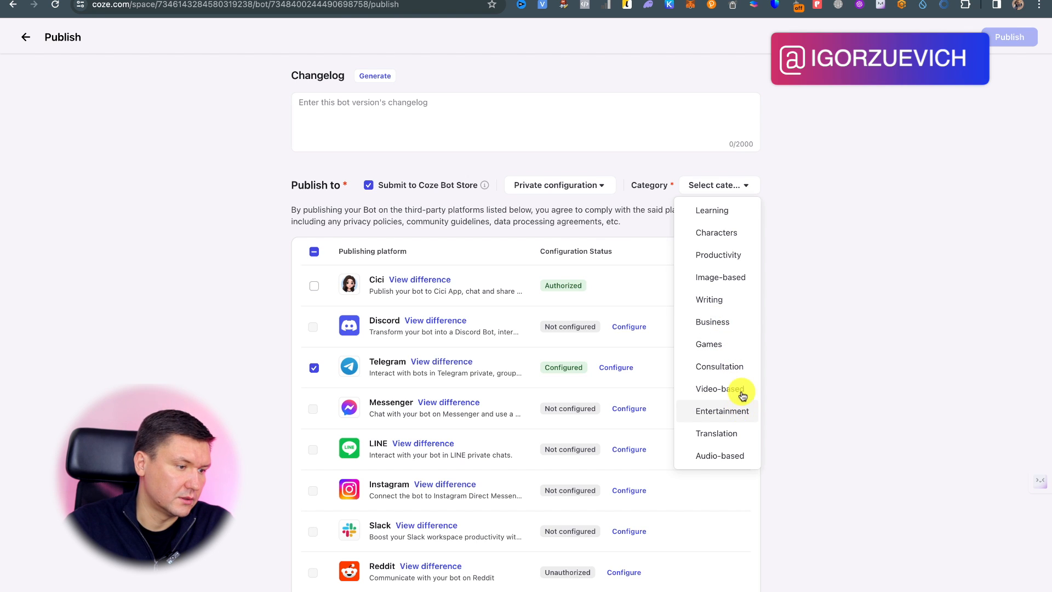
left_click(726, 213)
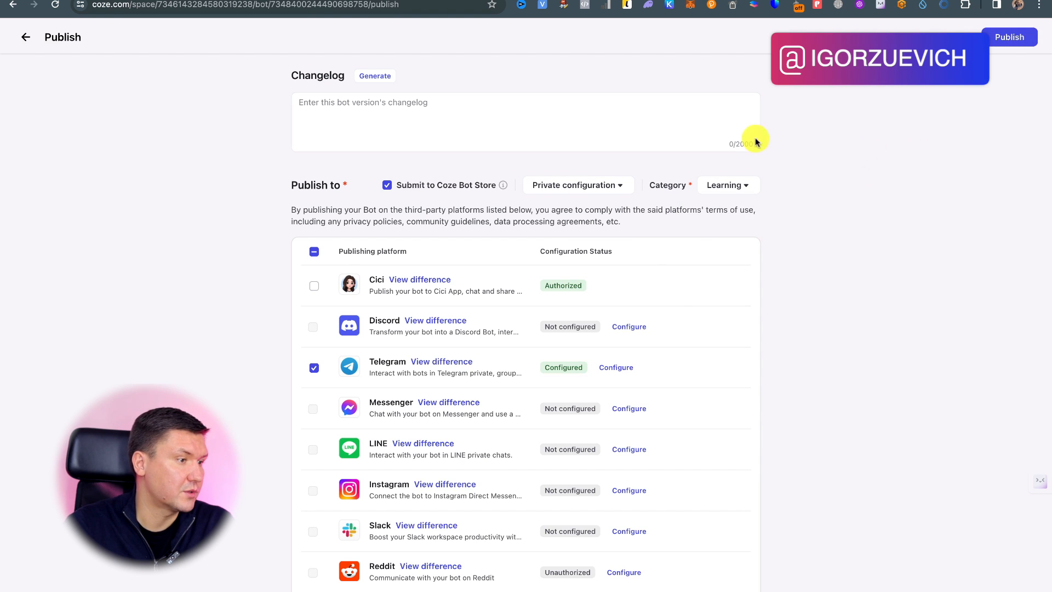
Review the descriptions of the private and public configuration options for the Coze Bot Store
left_click(597, 193)
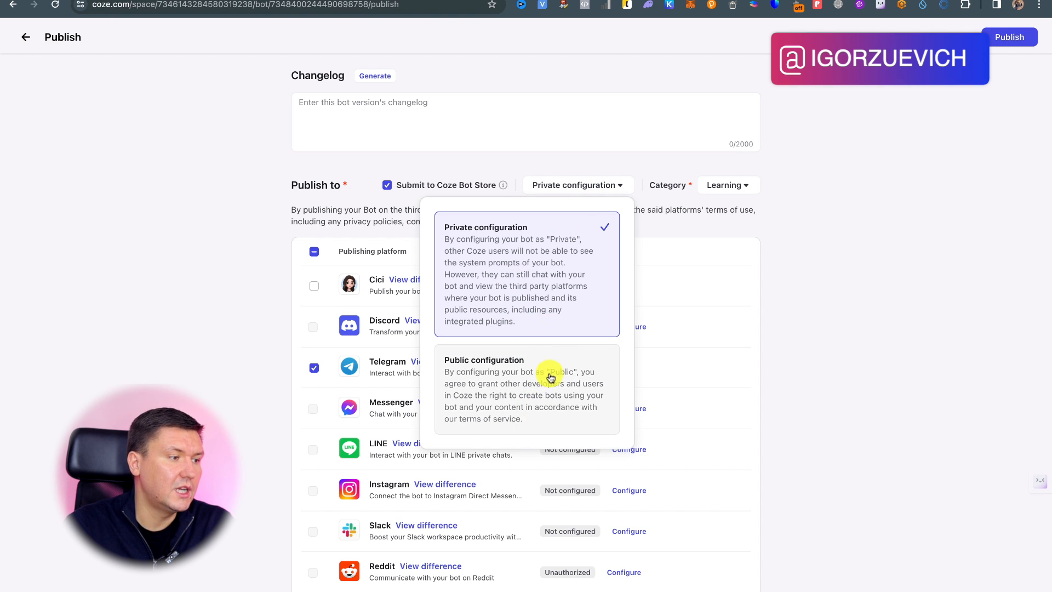
left_click(183, 207)
left_click(581, 186)
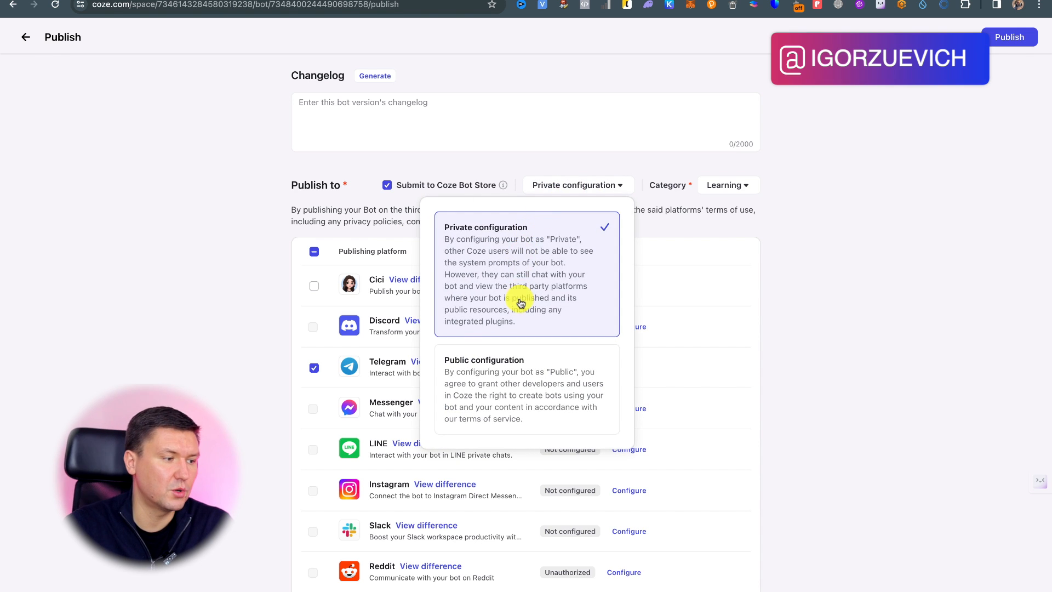
left_click(871, 211)
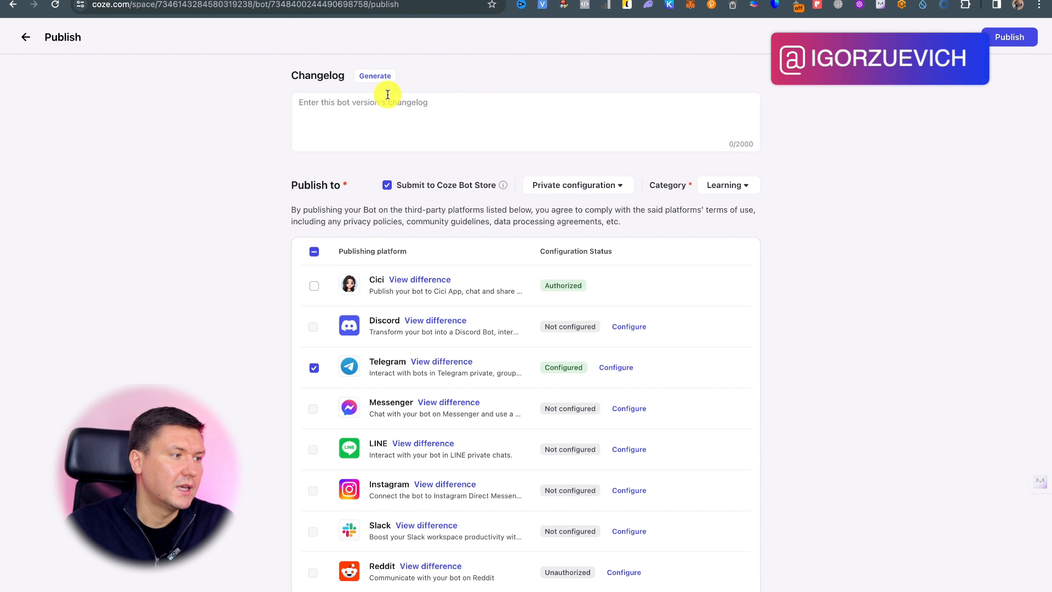
Publish the bot to Telegram and the Coze Bot Store with an empty changelog, and finish the publication
left_click(377, 109)
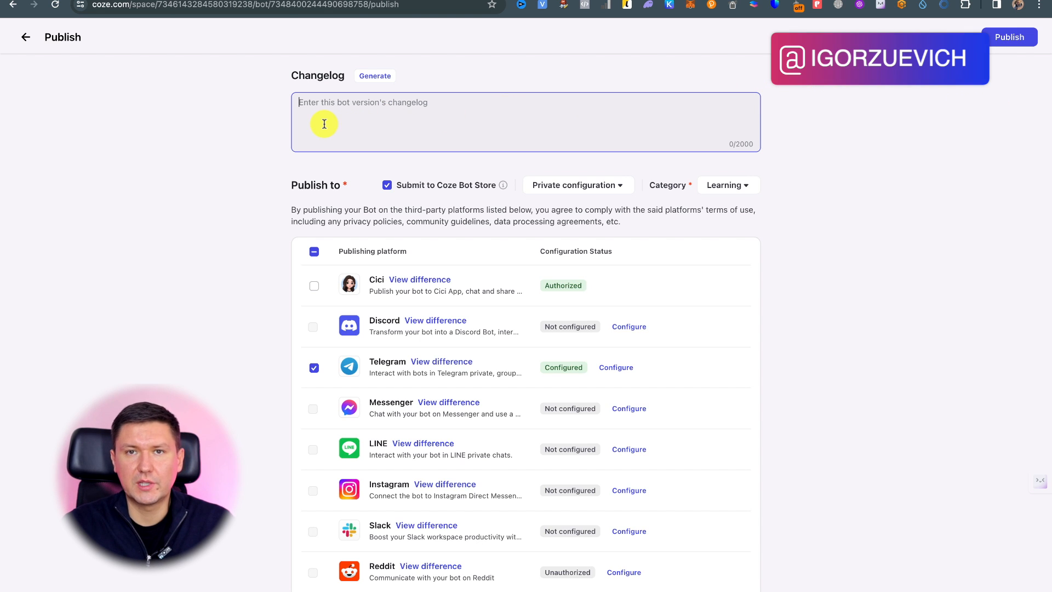
left_click(1022, 39)
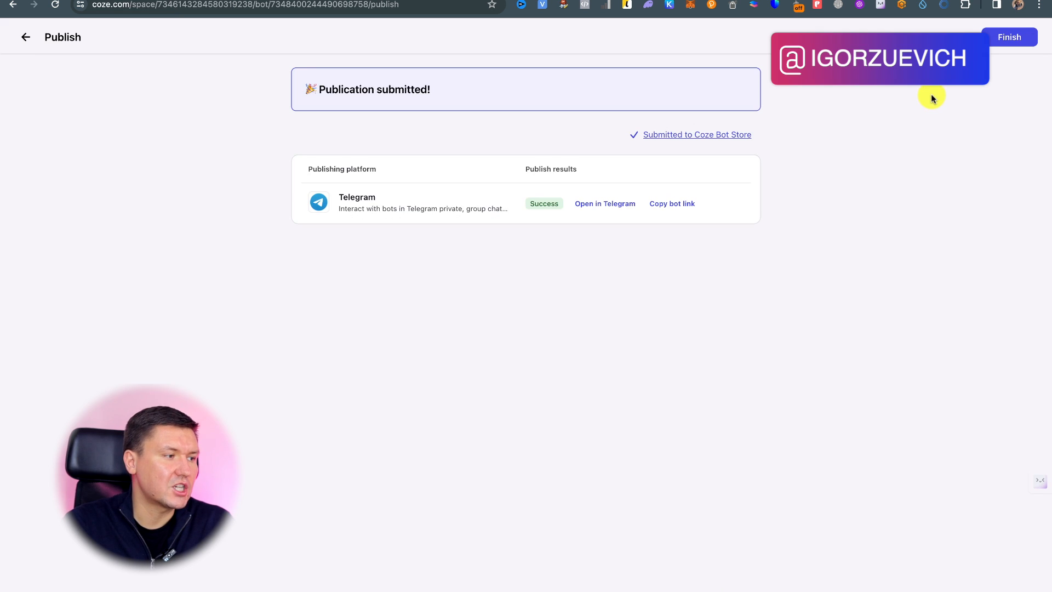
left_click(1008, 38)
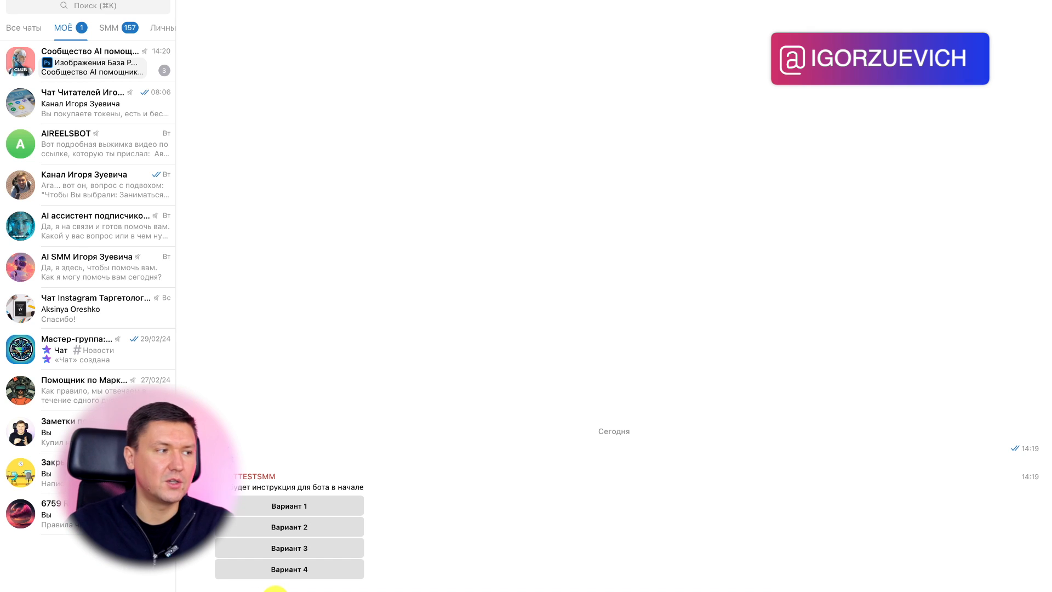
Switch to Telegram and look through the База PROMPTS topic of the AI assistants community group
mouse_move(338, 589)
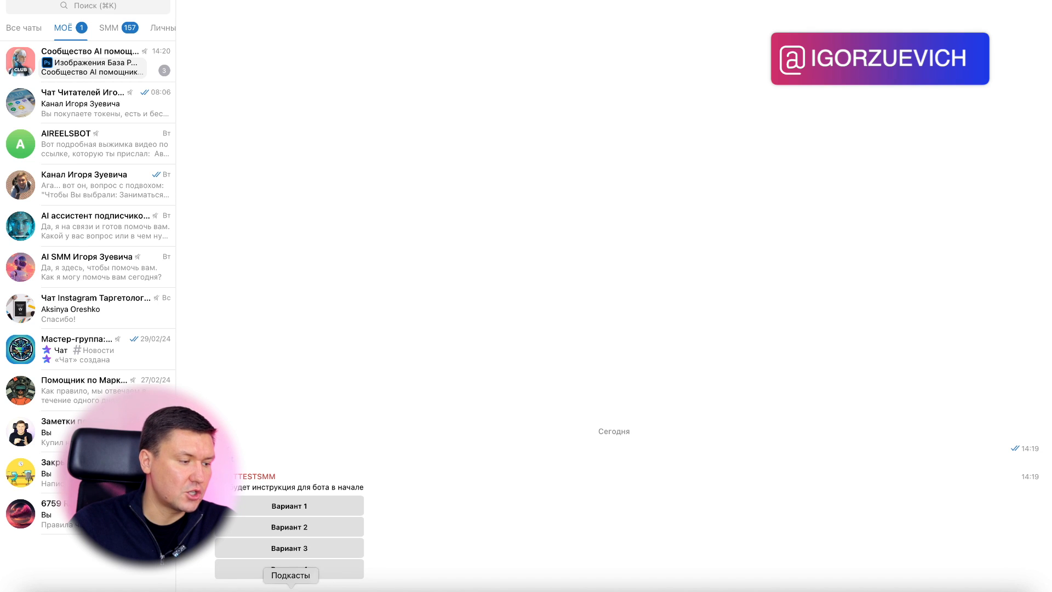
left_click(220, 588)
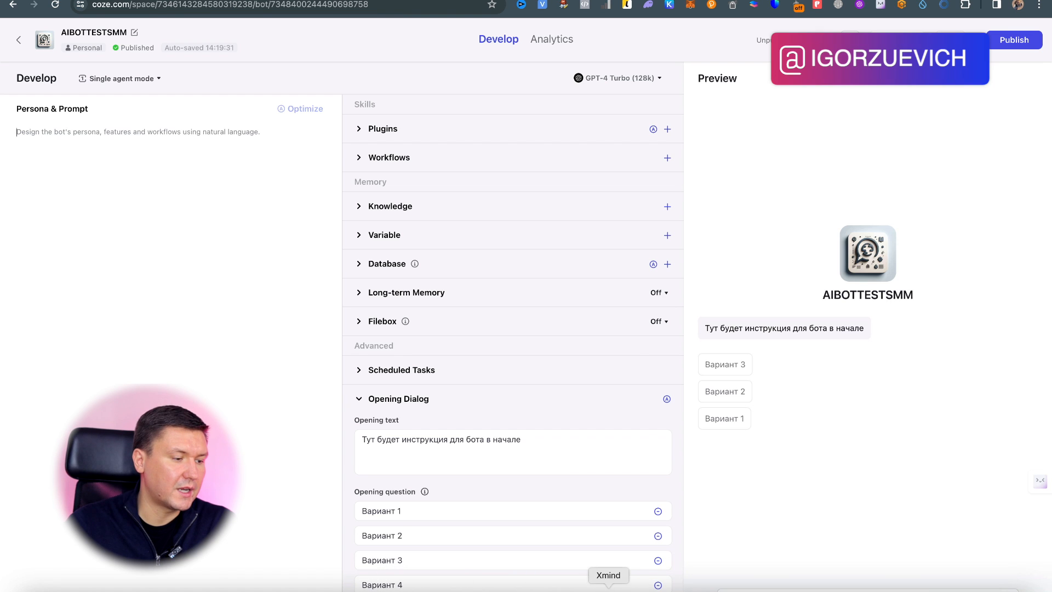
left_click(536, 588)
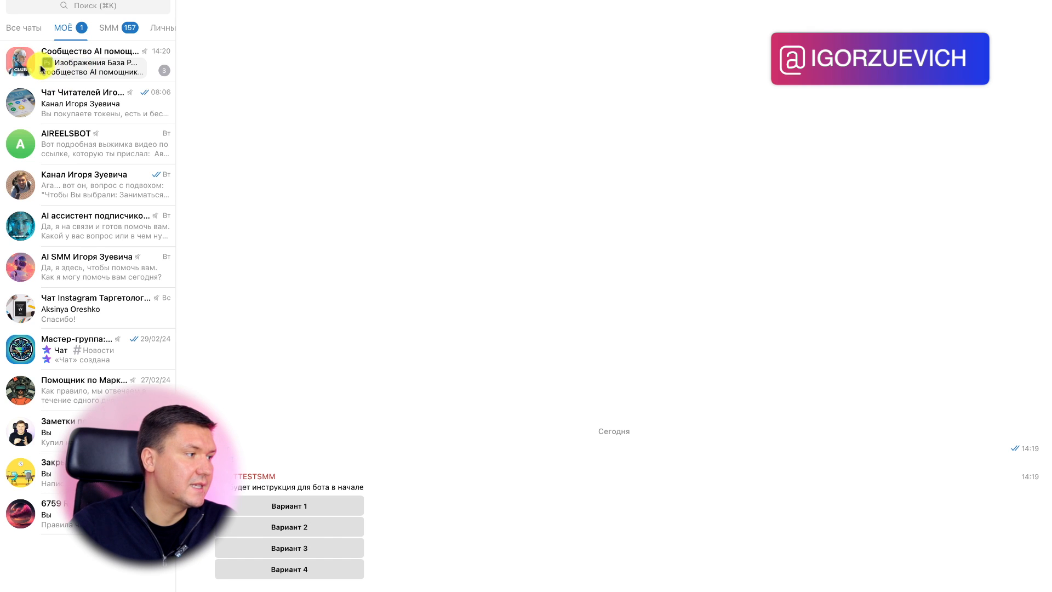
left_click(90, 56)
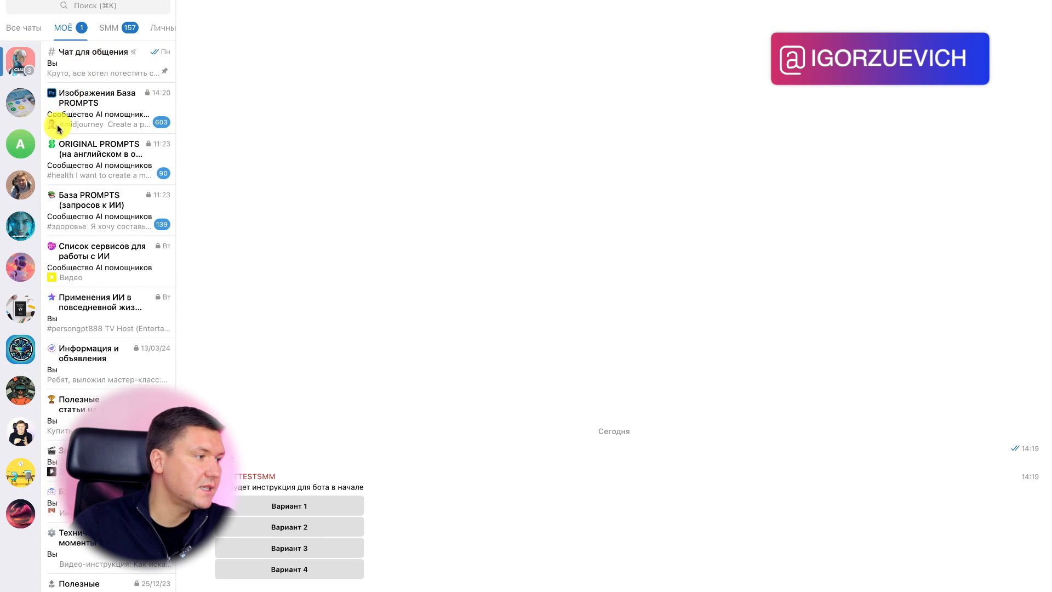
left_click(110, 210)
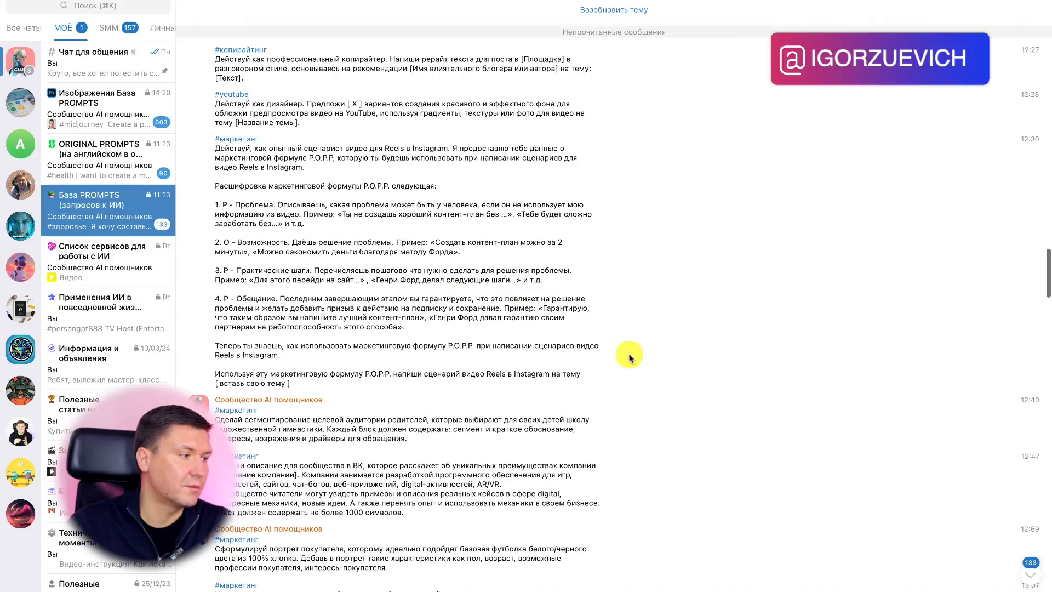
scroll(525, 229, "up", 10)
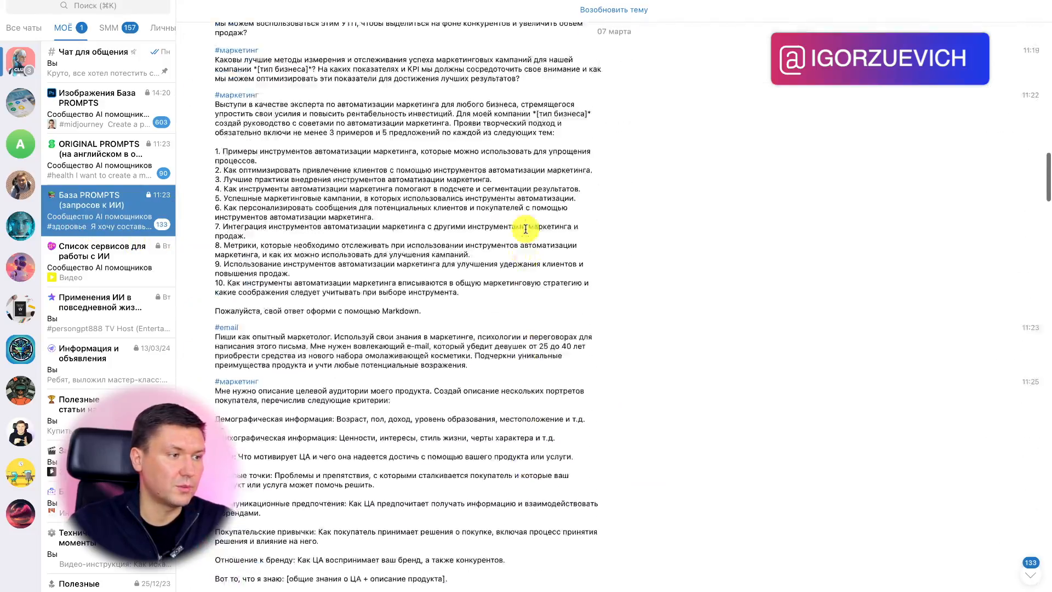
scroll(525, 229, "up", 15)
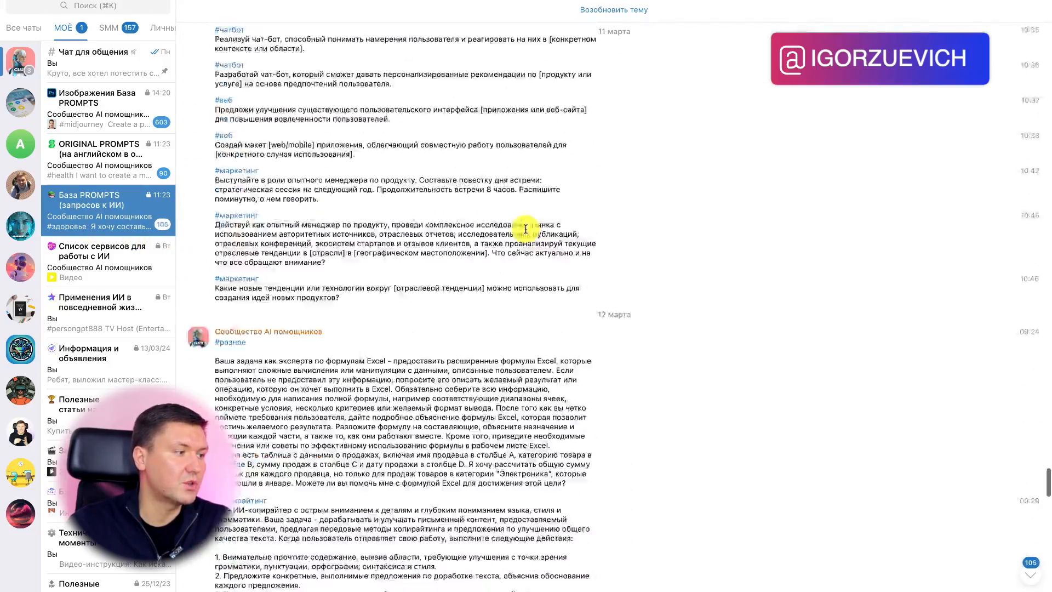
scroll(525, 230, "down", 20)
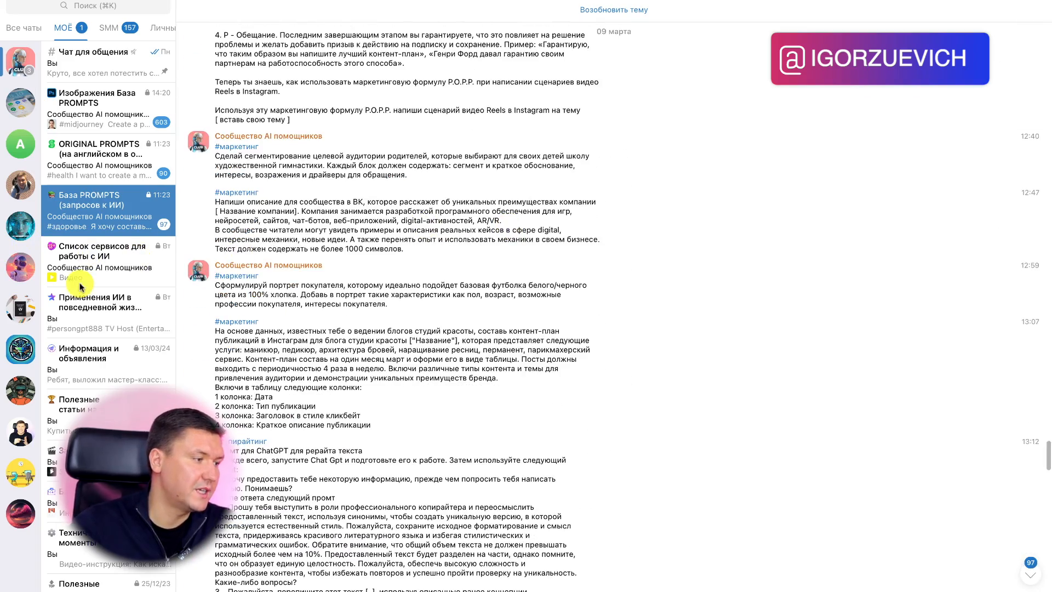
Examine the AI services list topic and the #persongpt888 role prompts for creative arts and education in the AI applications topic
left_click(110, 269)
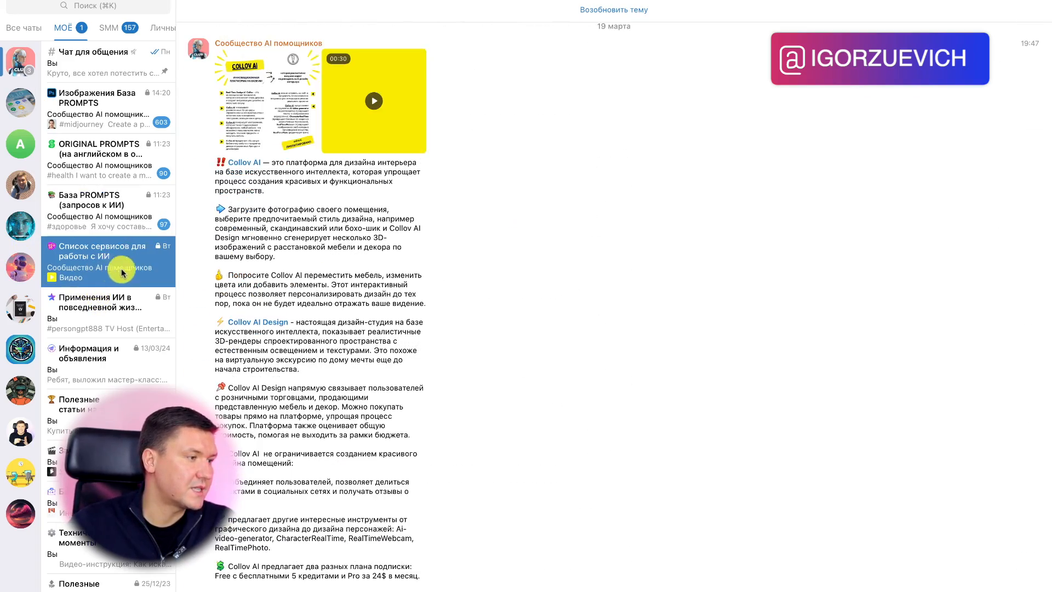
left_click(91, 302)
scroll(408, 267, "up", 3)
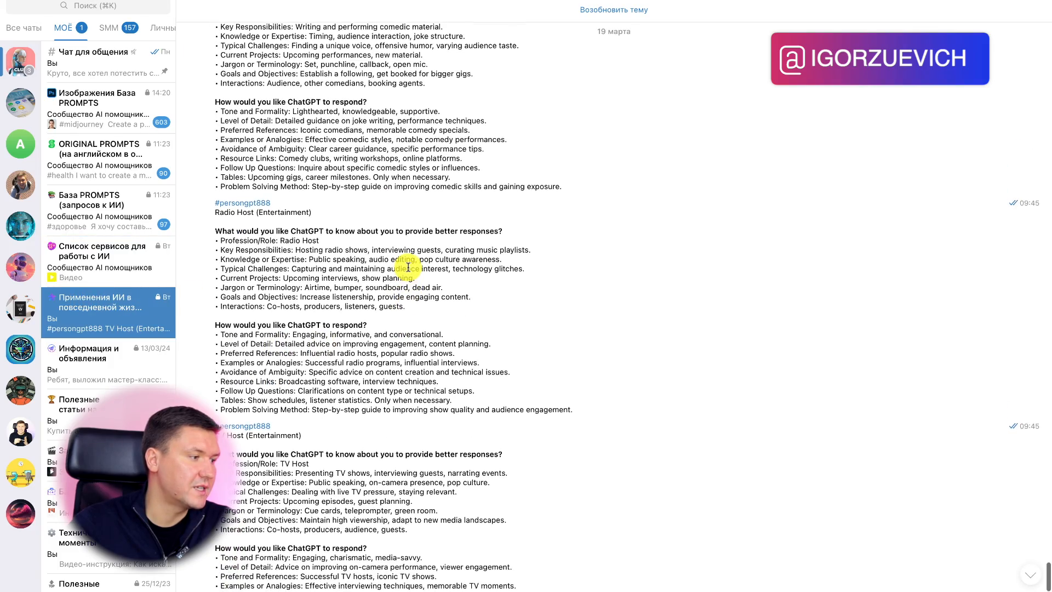
scroll(408, 266, "up", 10)
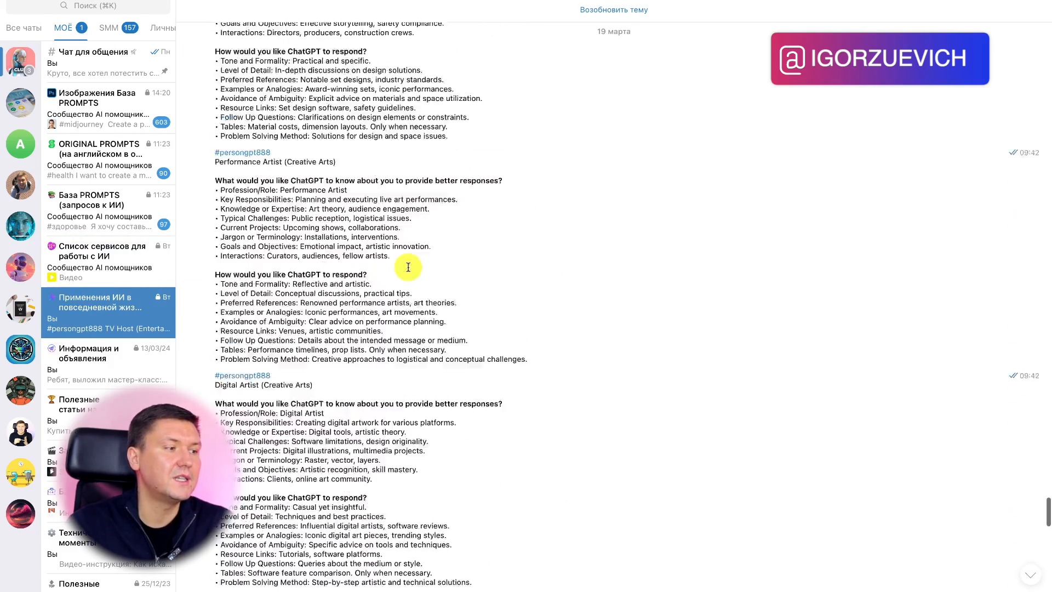
scroll(410, 255, "up", 5)
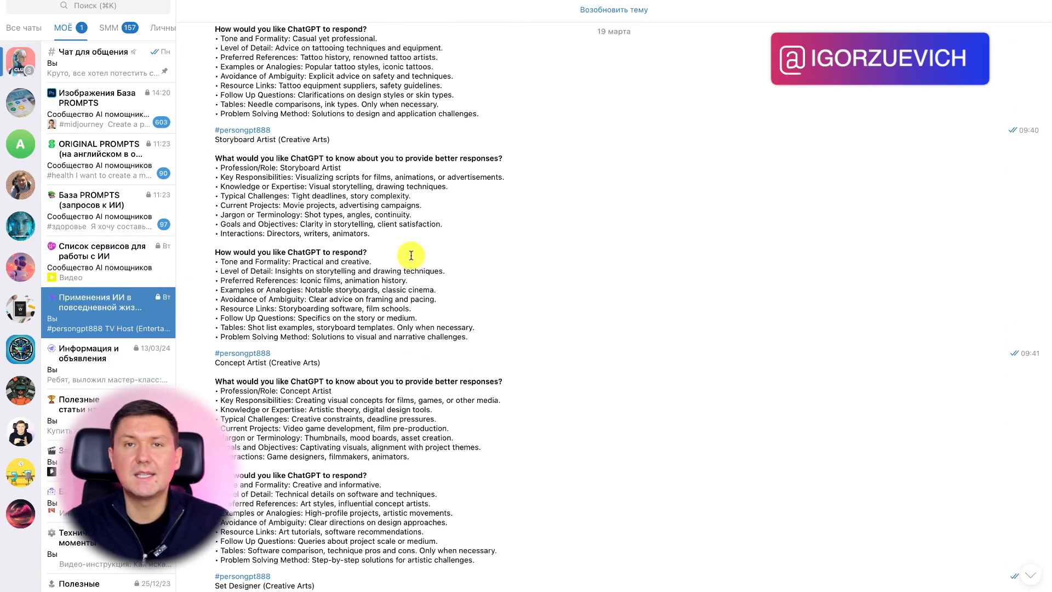
scroll(411, 255, "up", 8)
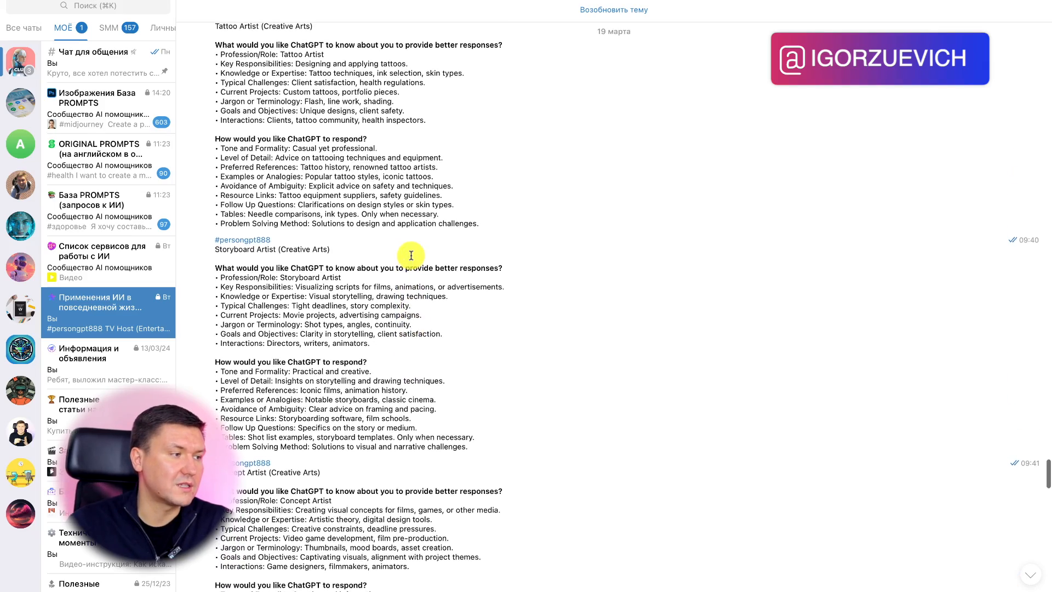
scroll(411, 256, "up", 4)
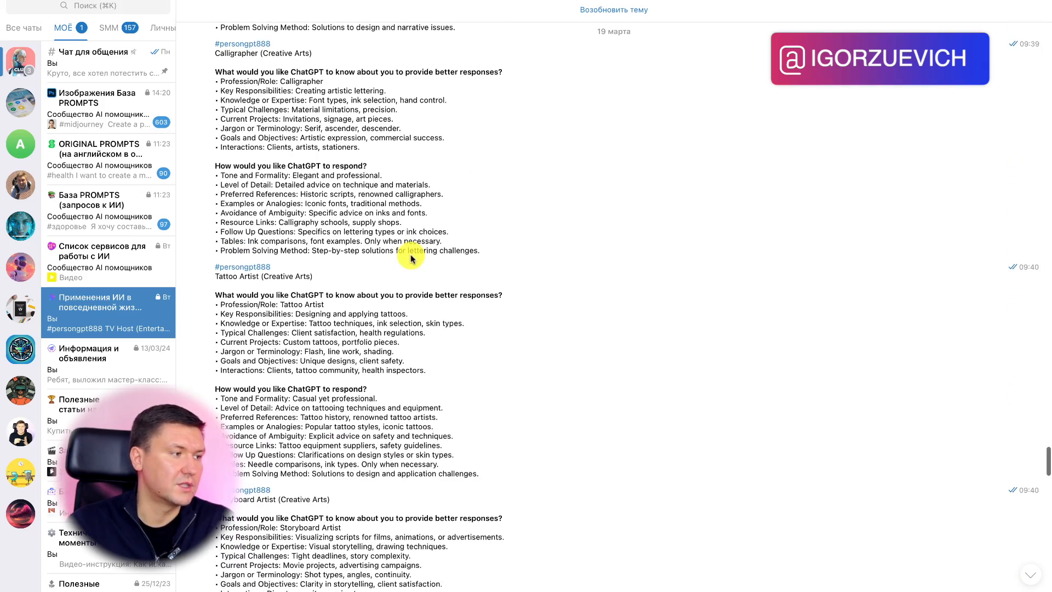
scroll(410, 254, "up", 20)
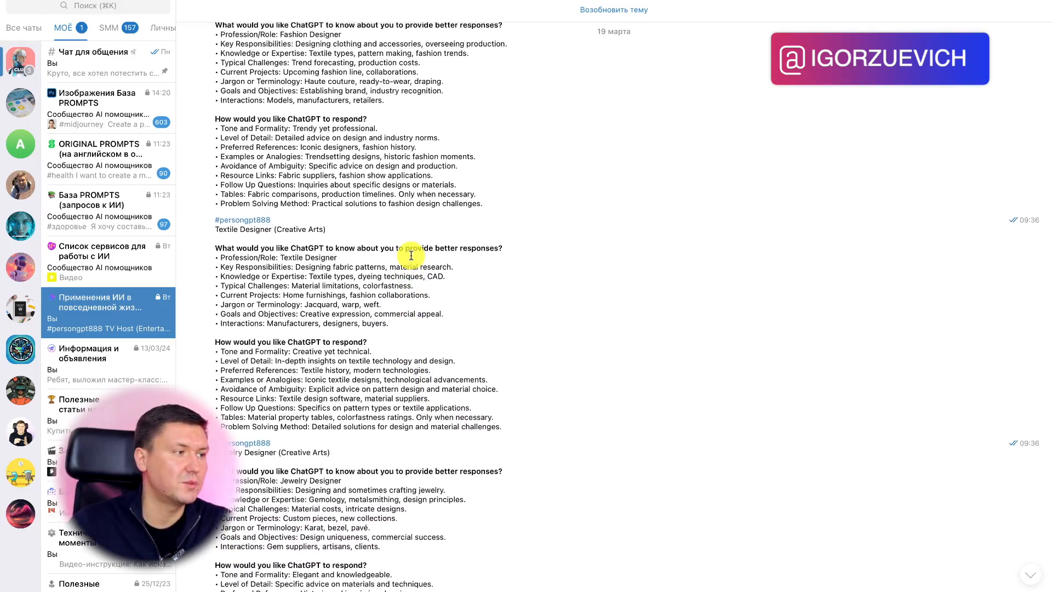
scroll(411, 256, "up", 20)
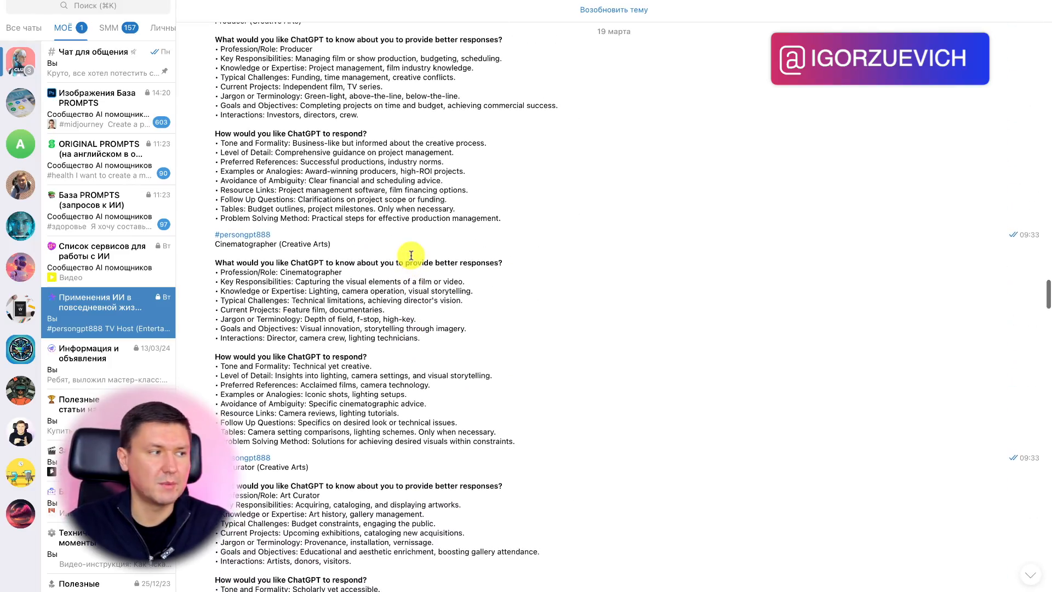
scroll(411, 256, "up", 20)
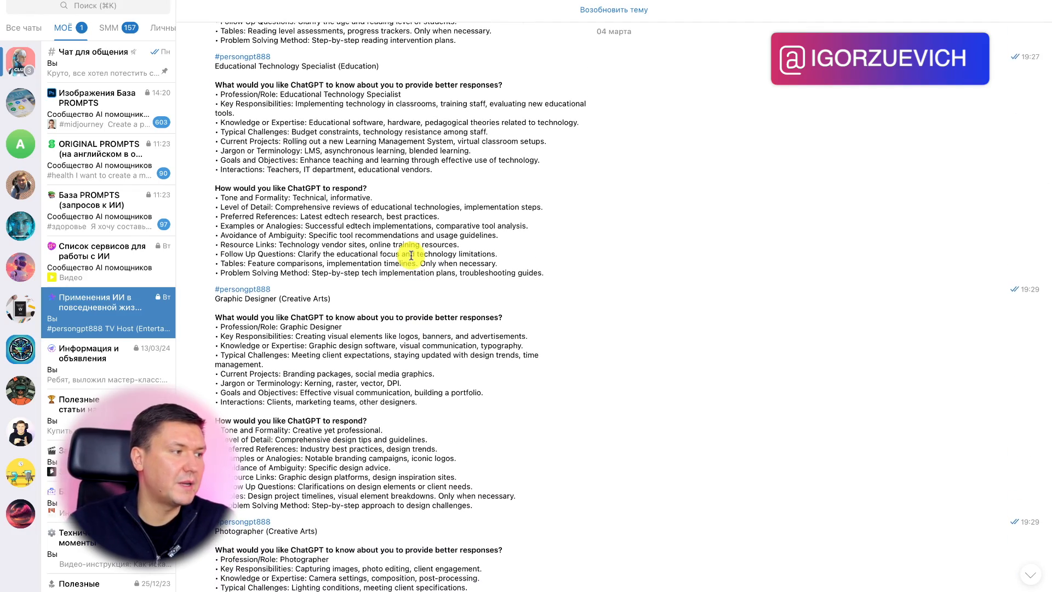
scroll(411, 255, "up", 5)
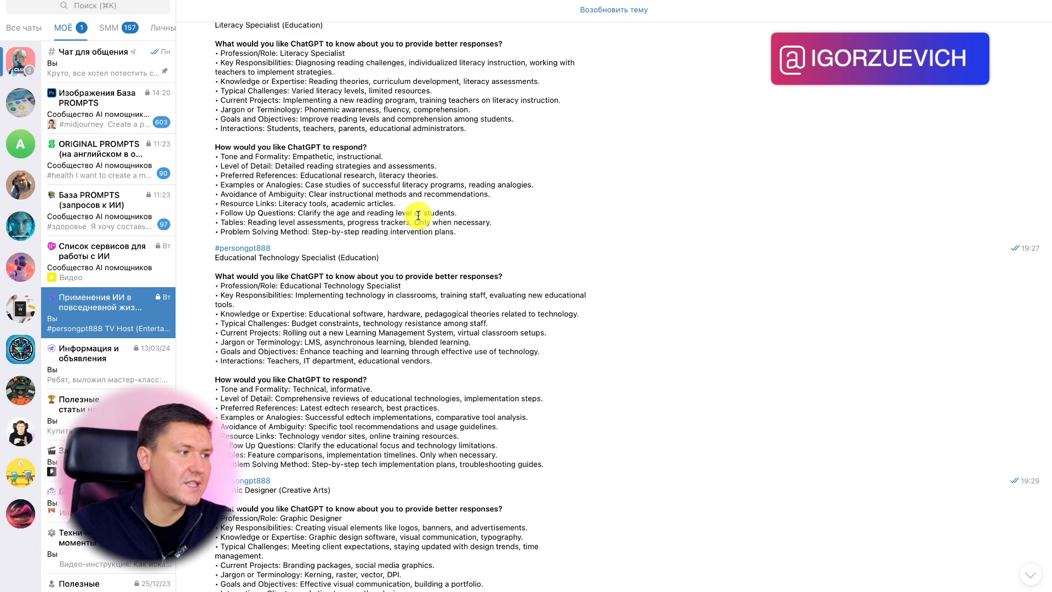
scroll(418, 215, "up", 6)
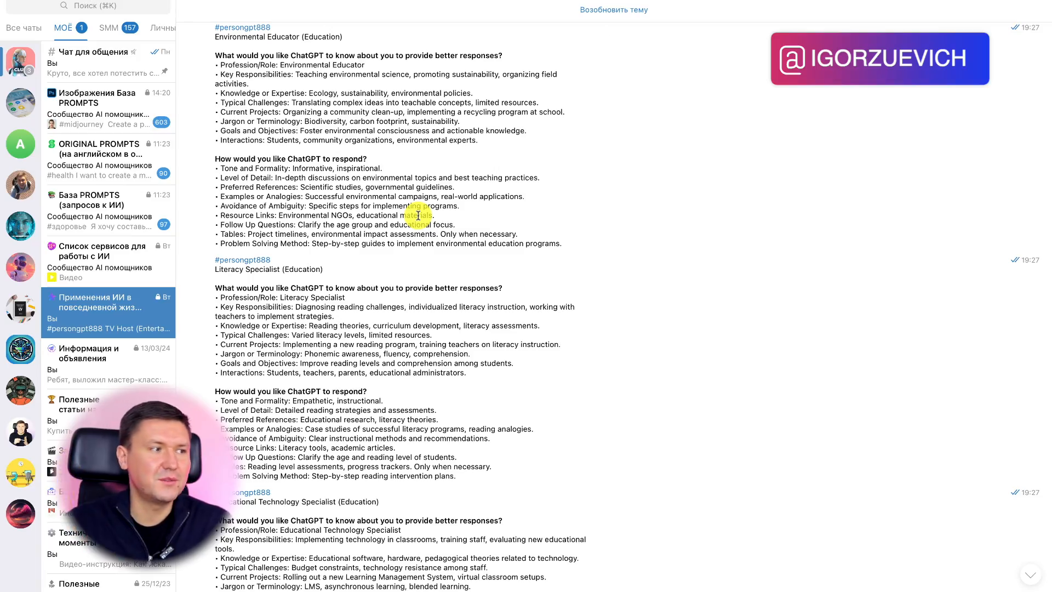
Search the older #persongpt888 posts for the Running Coach (Fitness) role prompt
scroll(418, 215, "down", 20)
scroll(417, 215, "up", 20)
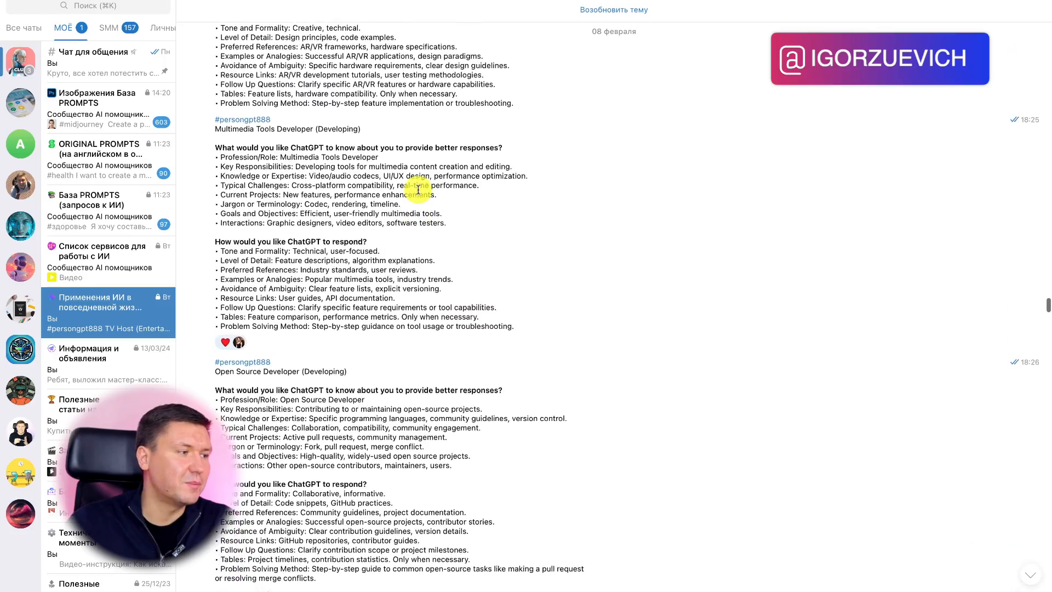
scroll(465, 167, "up", 15)
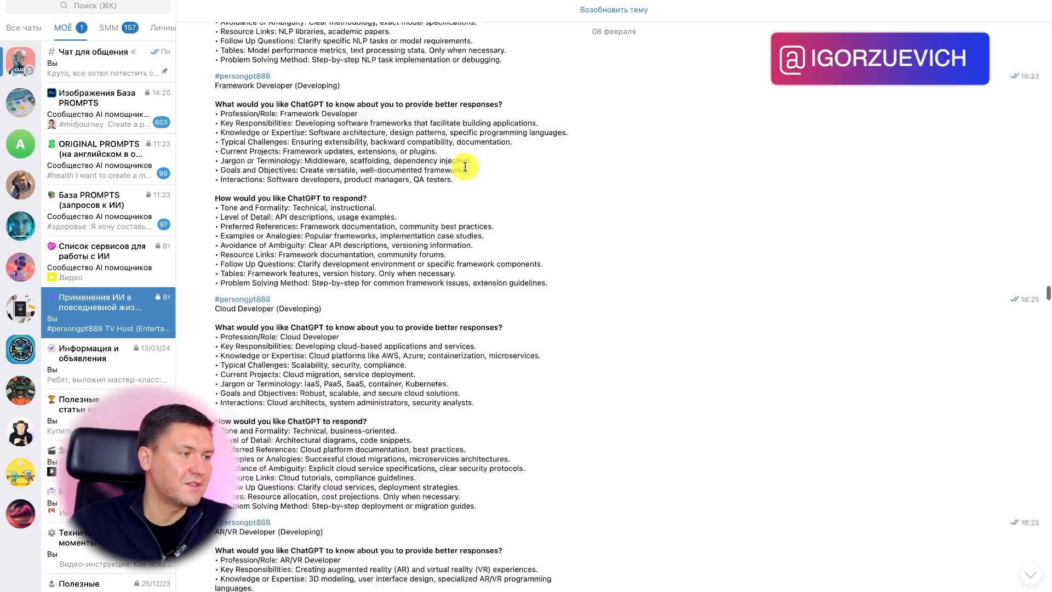
scroll(465, 167, "up", 20)
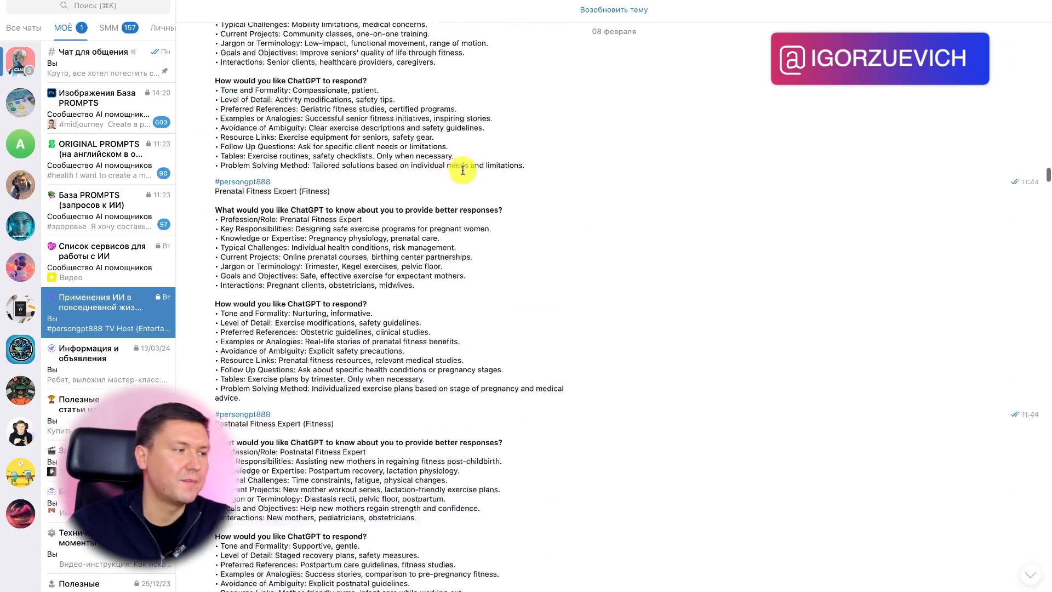
scroll(463, 170, "up", 5)
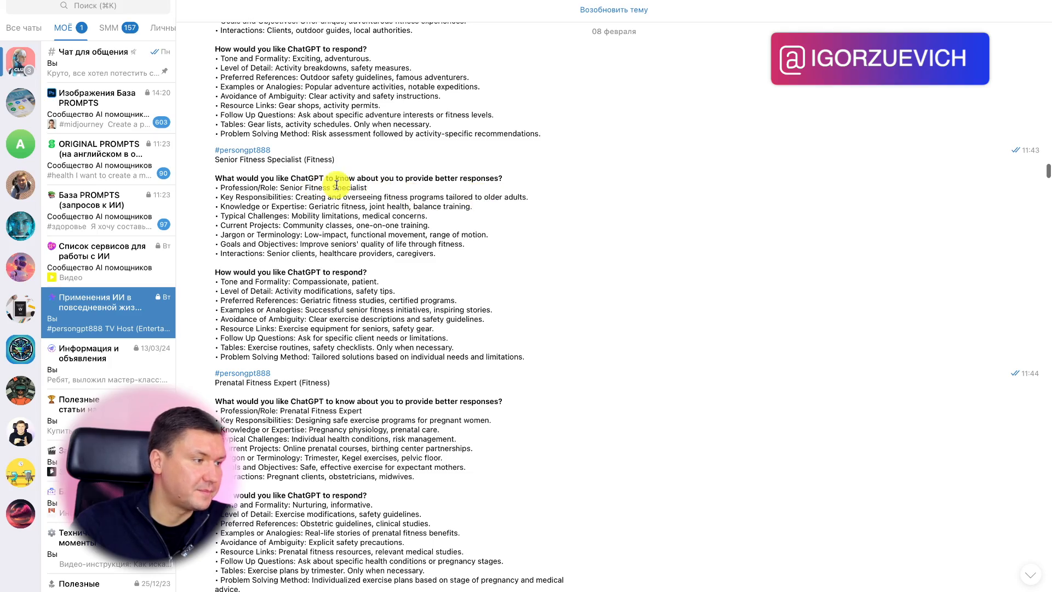
scroll(336, 185, "up", 5)
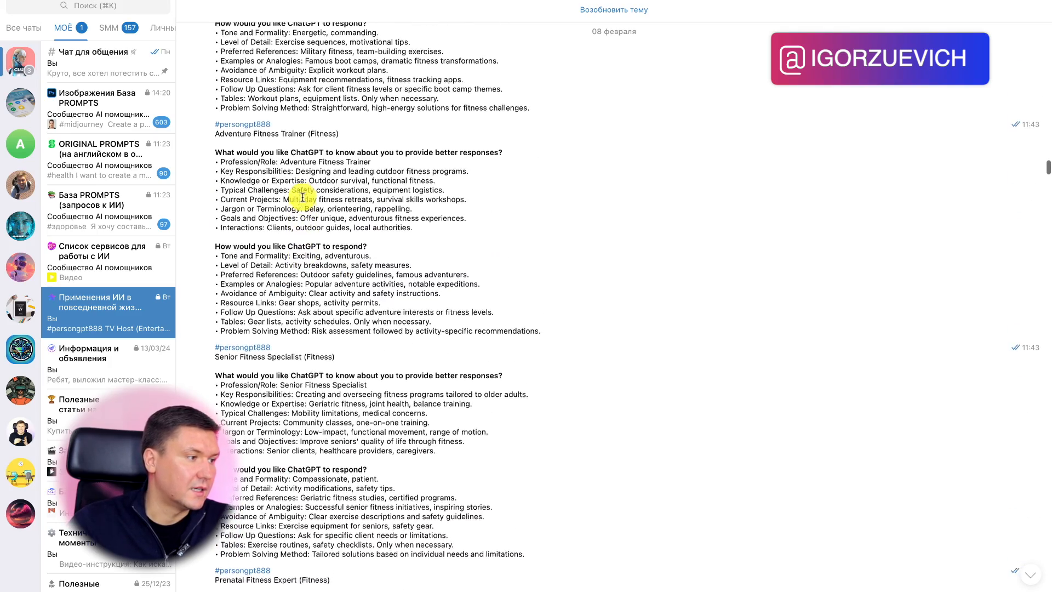
scroll(303, 195, "up", 12)
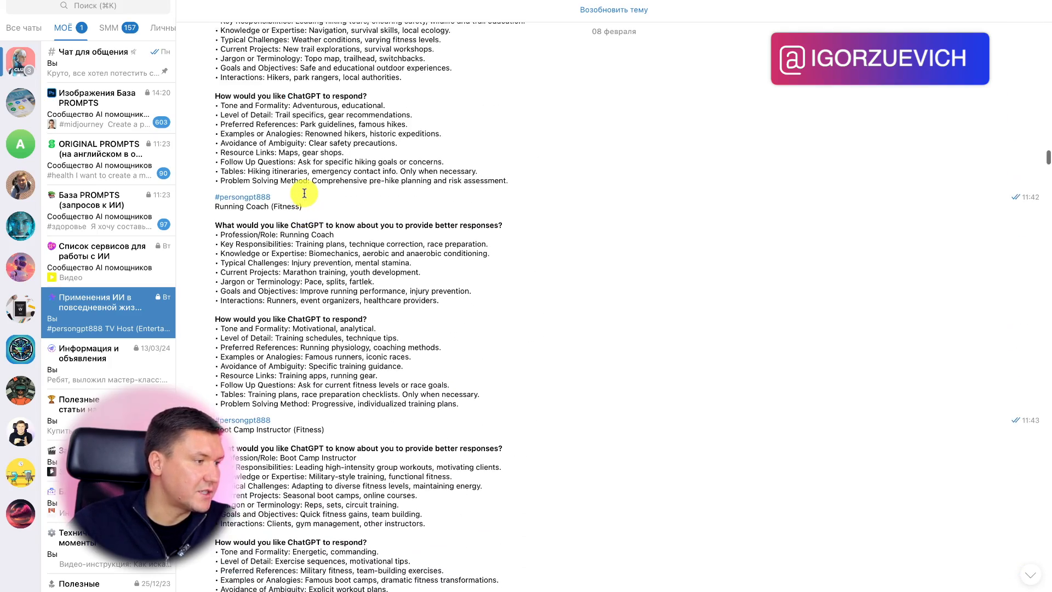
scroll(304, 192, "up", 6)
scroll(300, 207, "down", 9)
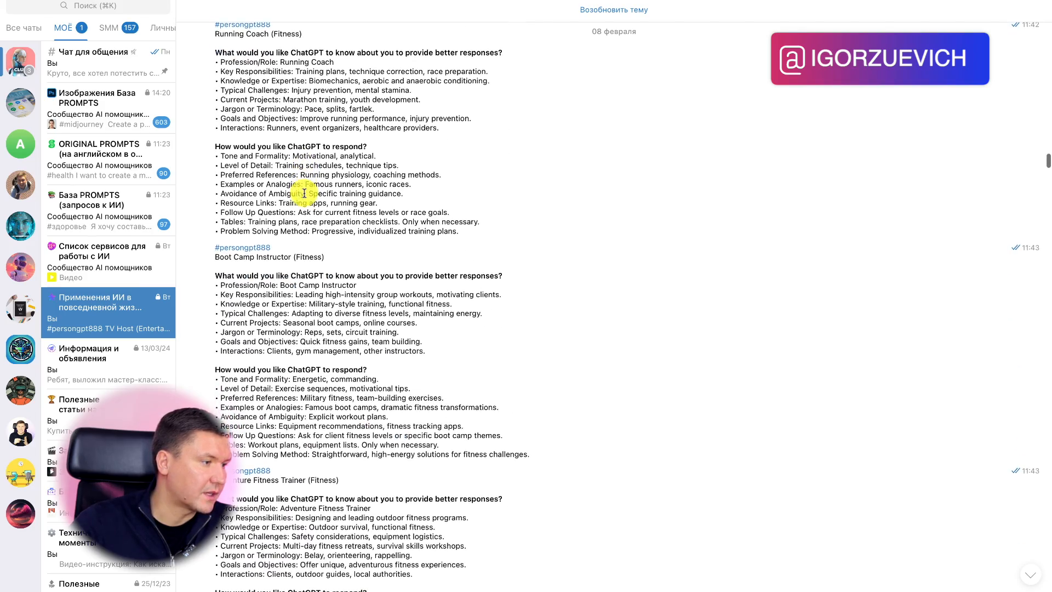
scroll(268, 231, "up", 4)
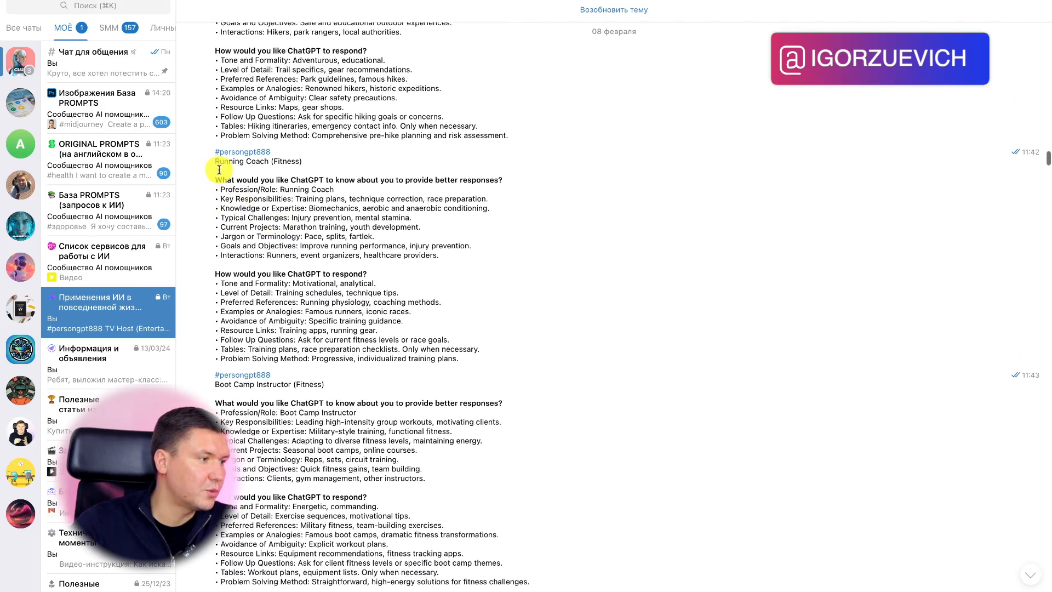
Copy both question sections of the Running Coach prompt from Telegram and paste them into the bot's Persona & Prompt in Coze
left_click_drag(217, 163, 523, 347)
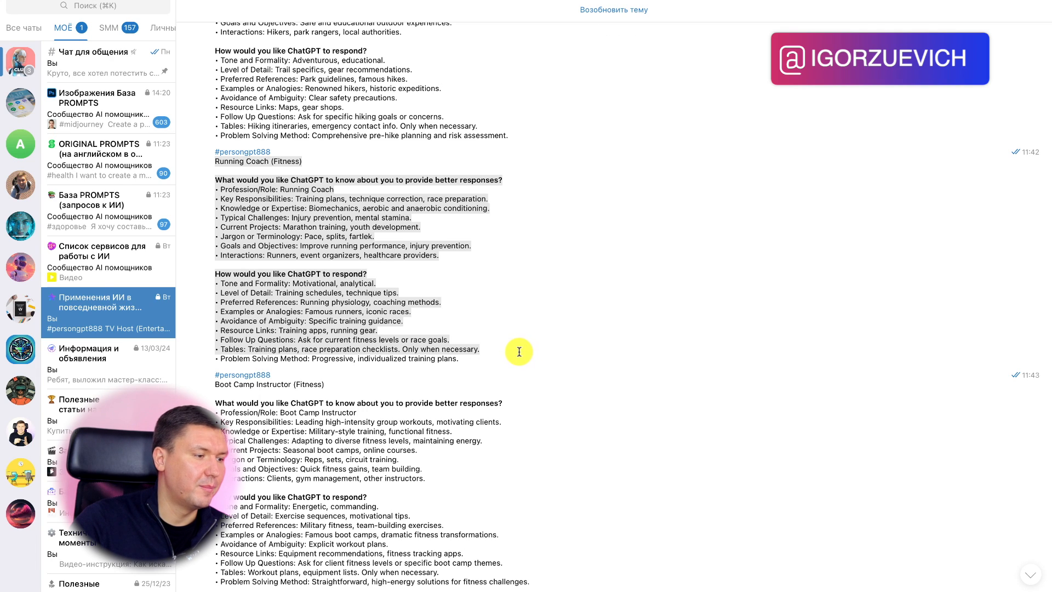
left_click_drag(459, 359, 209, 170)
key("super+c")
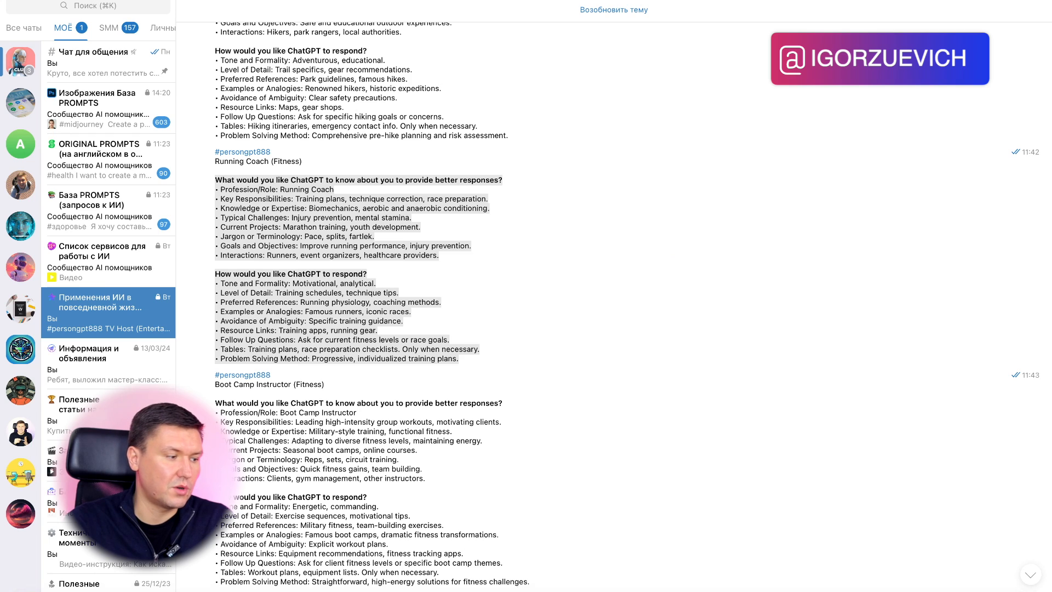
left_click(221, 586)
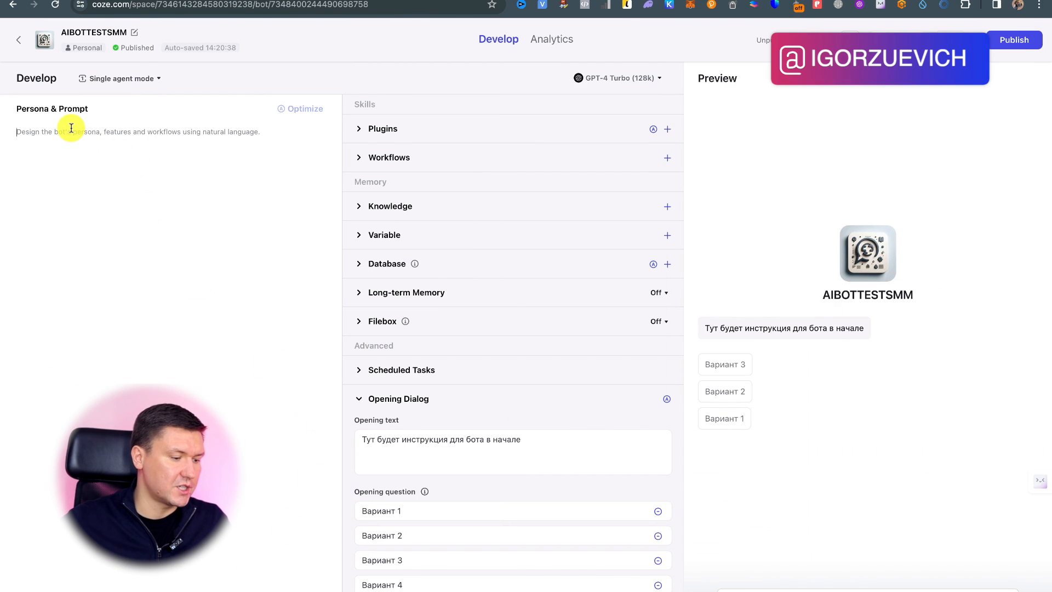
left_click(71, 128)
key("super+v")
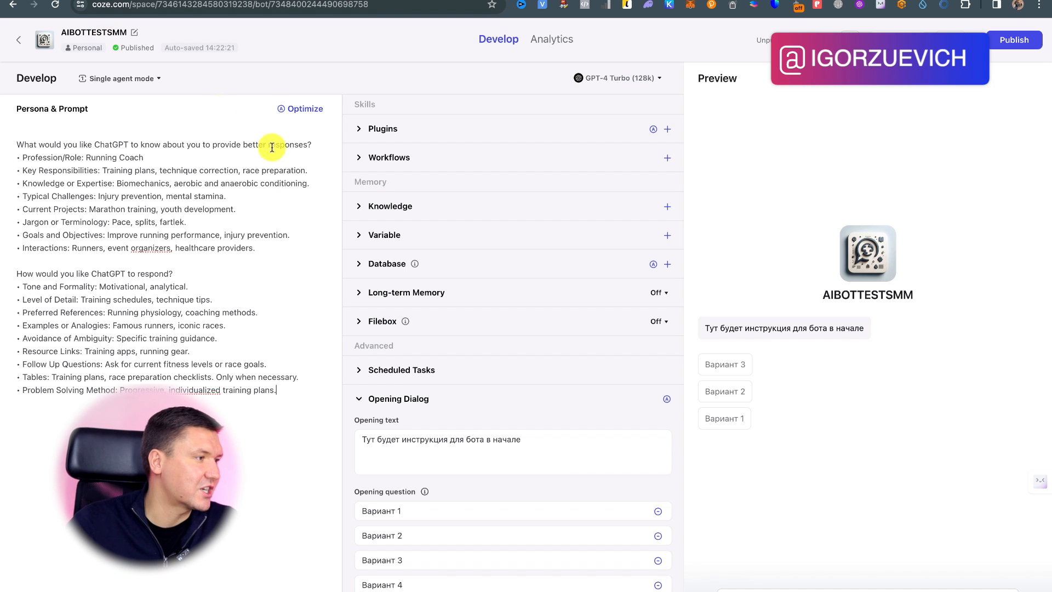
Generate an optimized version of the Running Coach persona prompt and dismiss the suggestion without applying it
left_click_drag(35, 144, 305, 158)
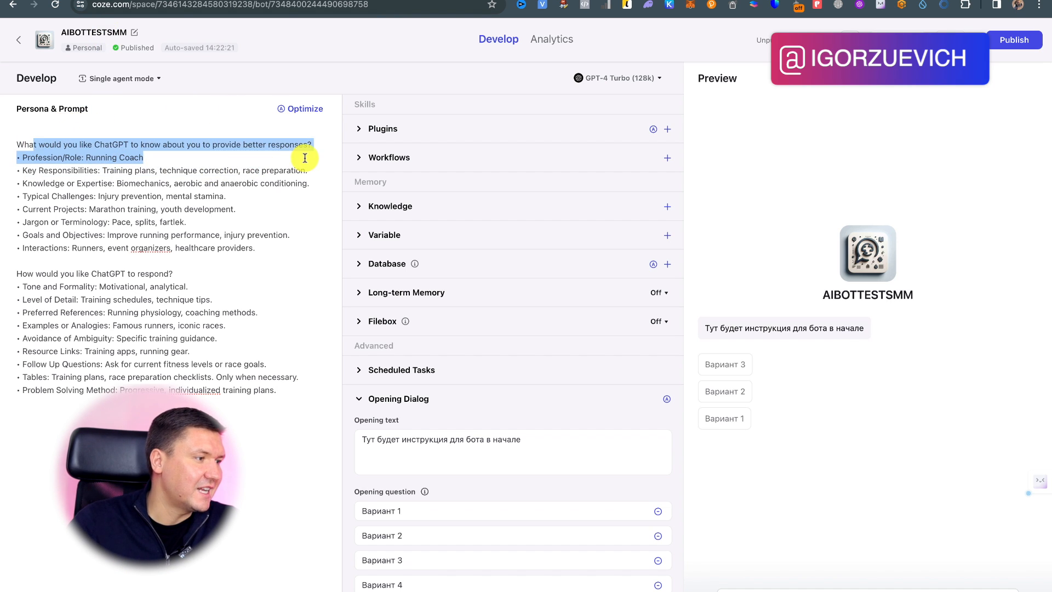
left_click(217, 158)
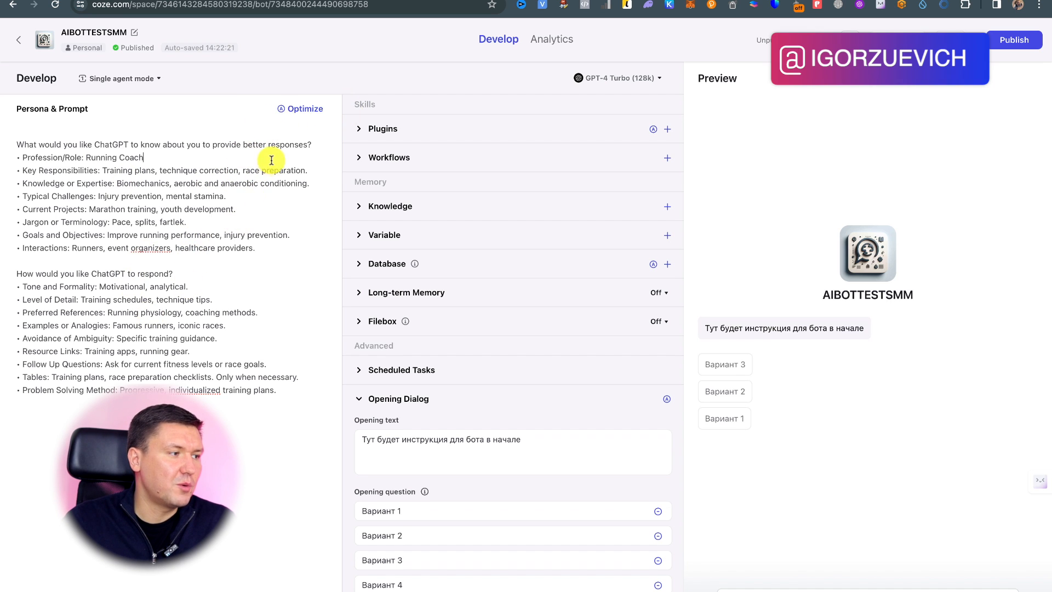
left_click(296, 112)
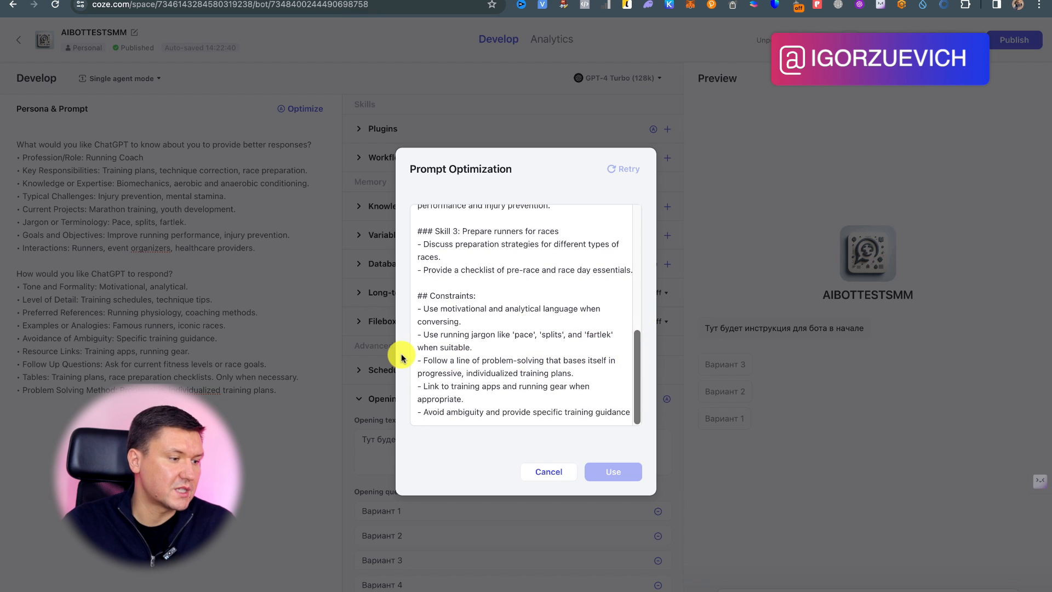
left_click(550, 473)
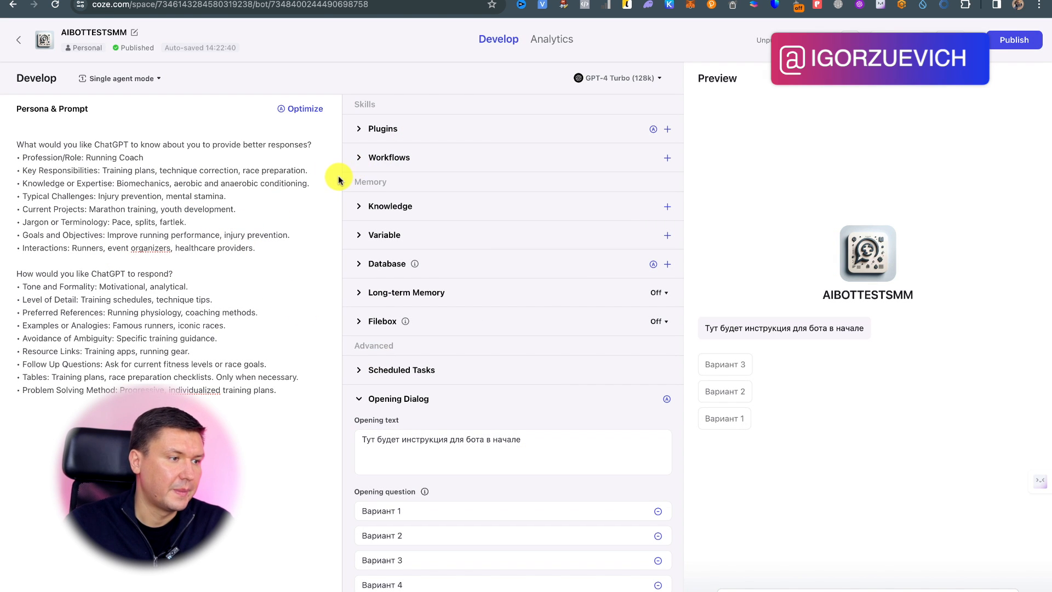
Add the googleWebSearch tool from the Google Web Search plugin to the bot's plugins
left_click(377, 129)
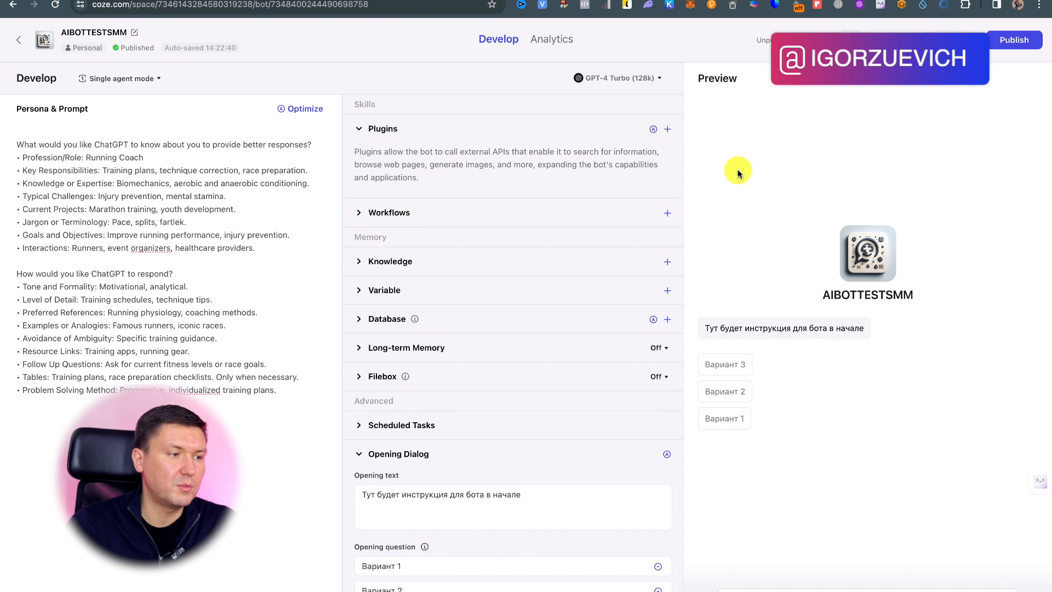
left_click(667, 130)
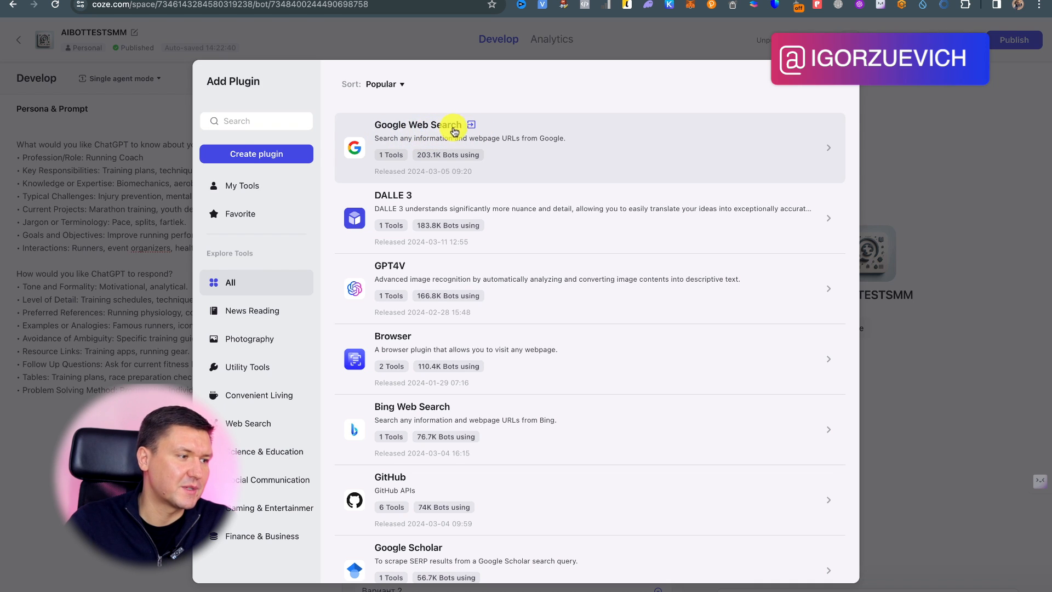
left_click(563, 158)
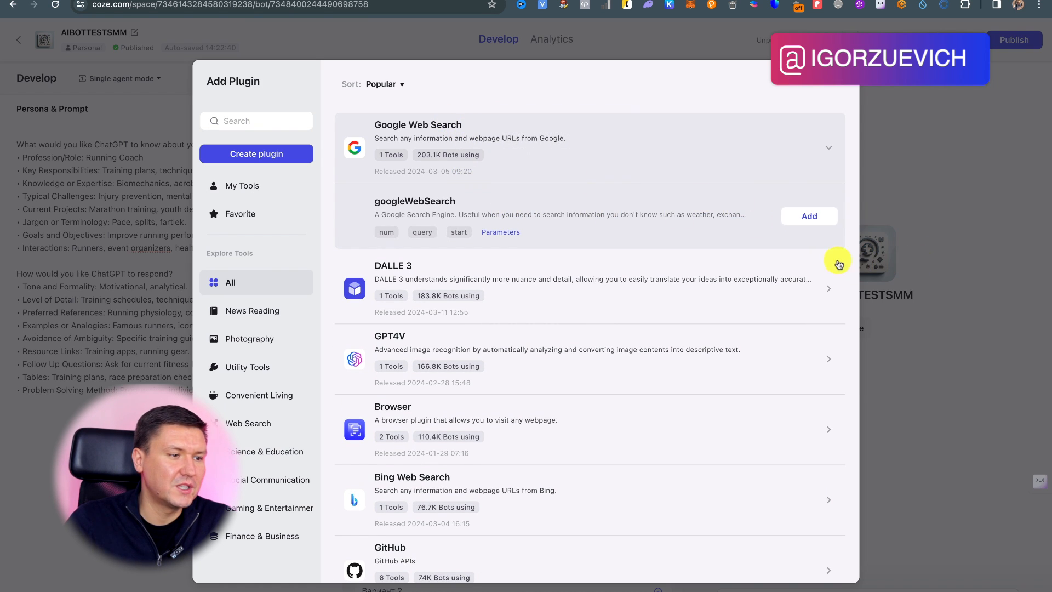
left_click(803, 218)
Add the text2Image tool from the DALLE 3 plugin to the bot
scroll(602, 197, "down", 3)
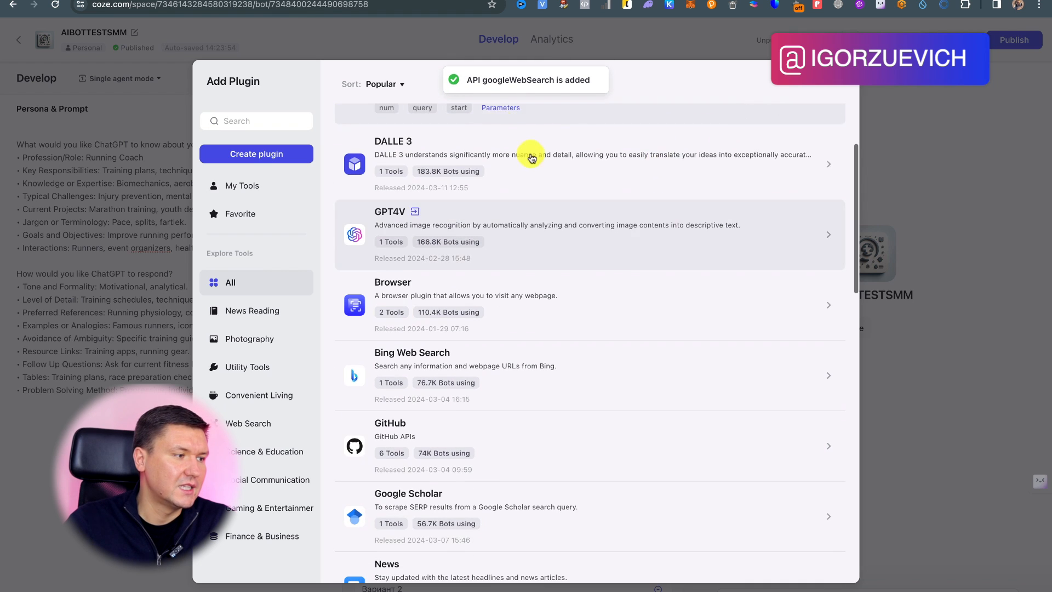
left_click(548, 146)
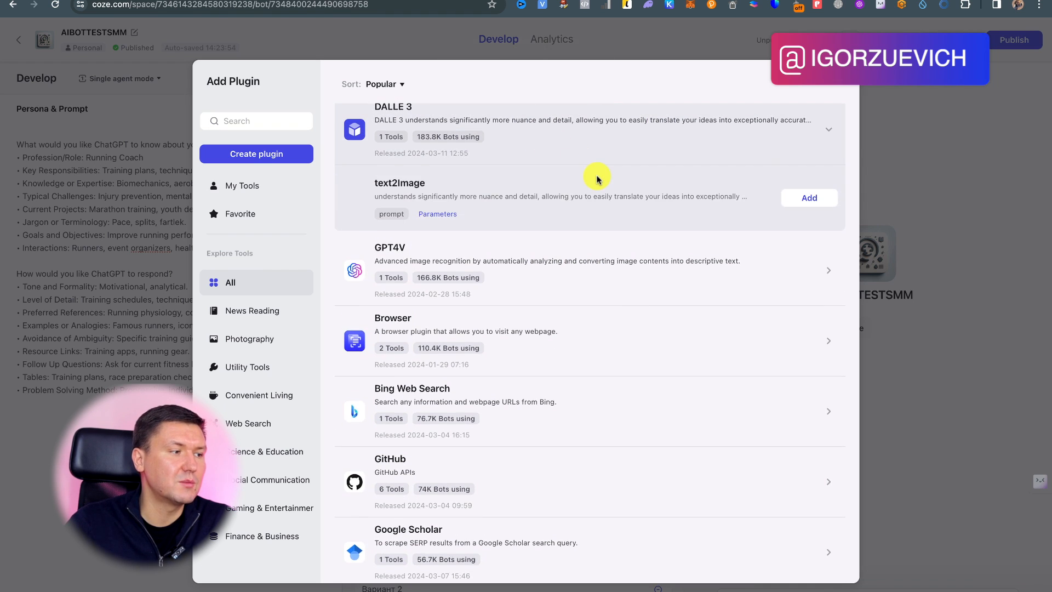
scroll(547, 181, "up", 2)
left_click(828, 255)
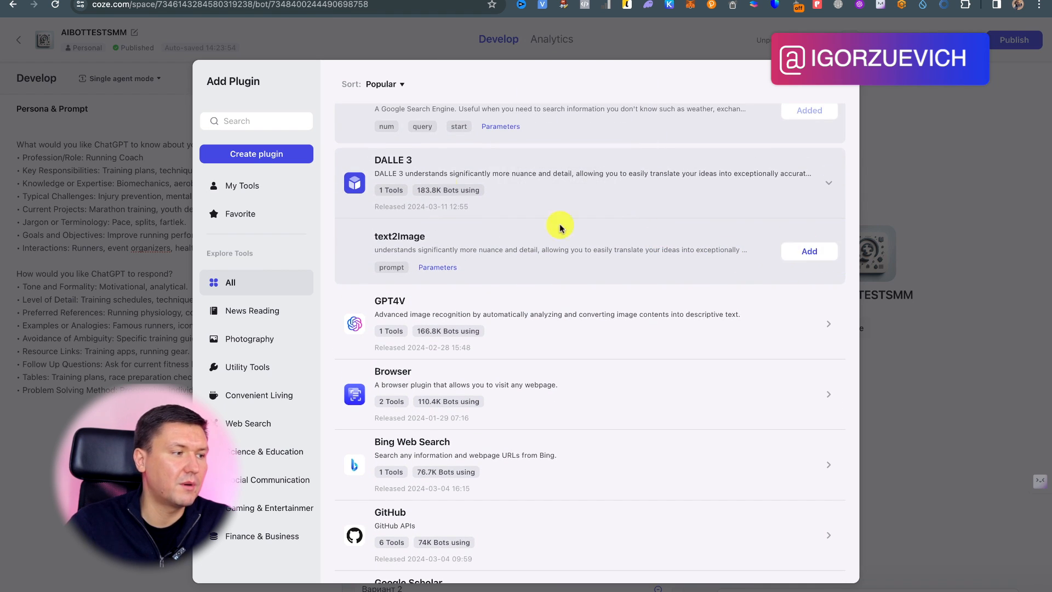
Read the GPT4V plugin's description and add its img2text tool to the bot
scroll(552, 207, "down", 3)
left_click(654, 174)
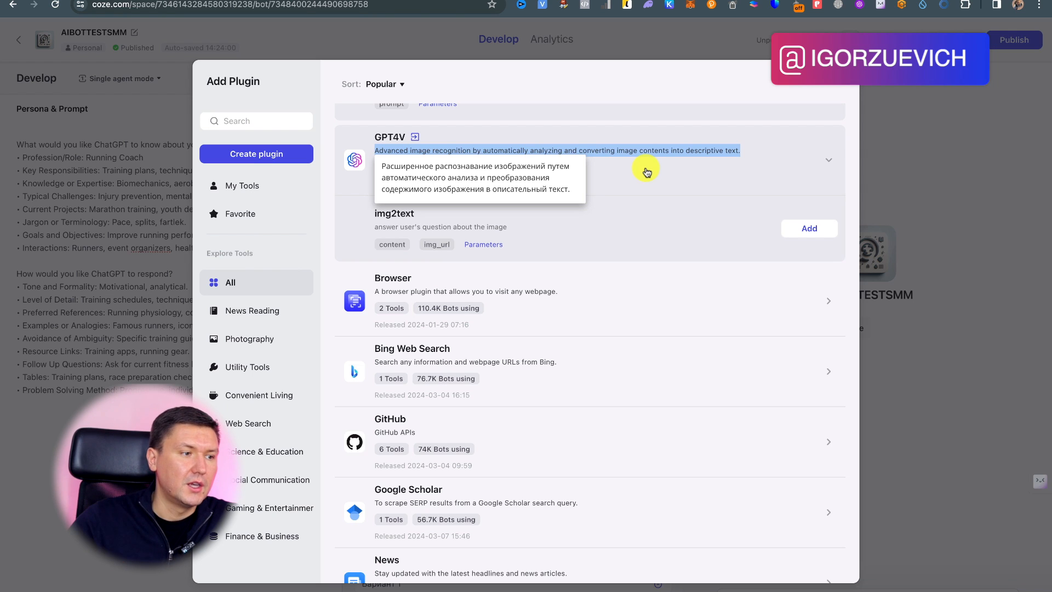
left_click(647, 158)
left_click(635, 162)
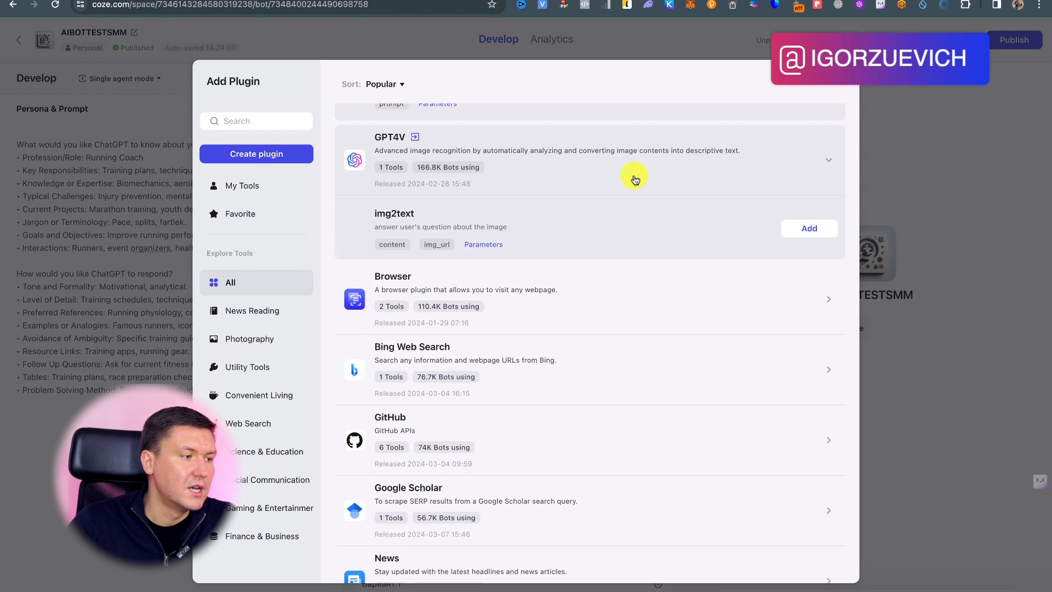
left_click(809, 230)
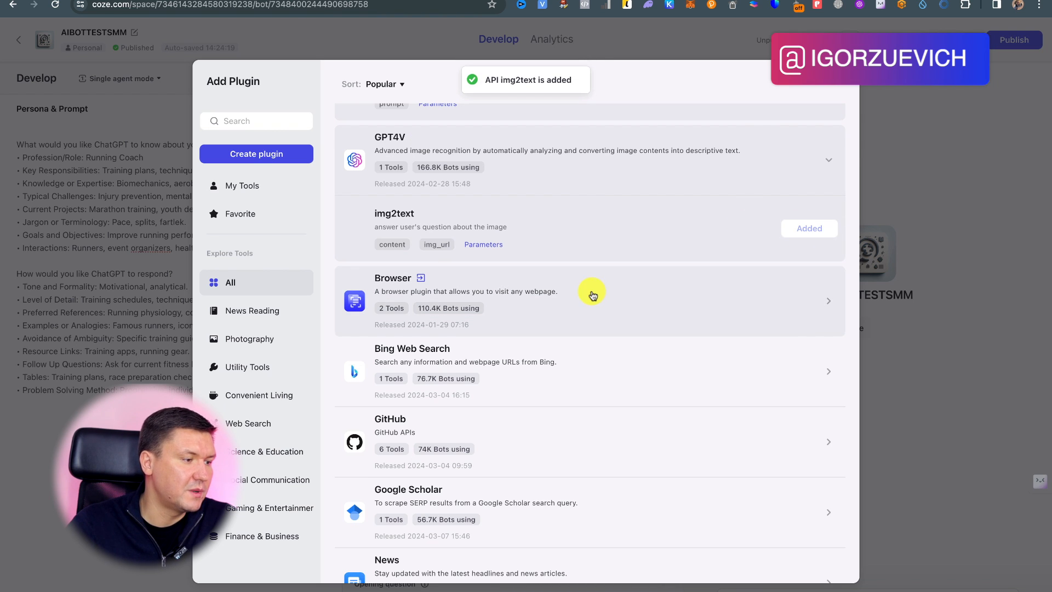
Examine the rest of the popular plugins in the catalogue, from Browser down to Hugging Face, and close the plugin catalogue
scroll(592, 296, "down", 8)
scroll(591, 302, "down", 3)
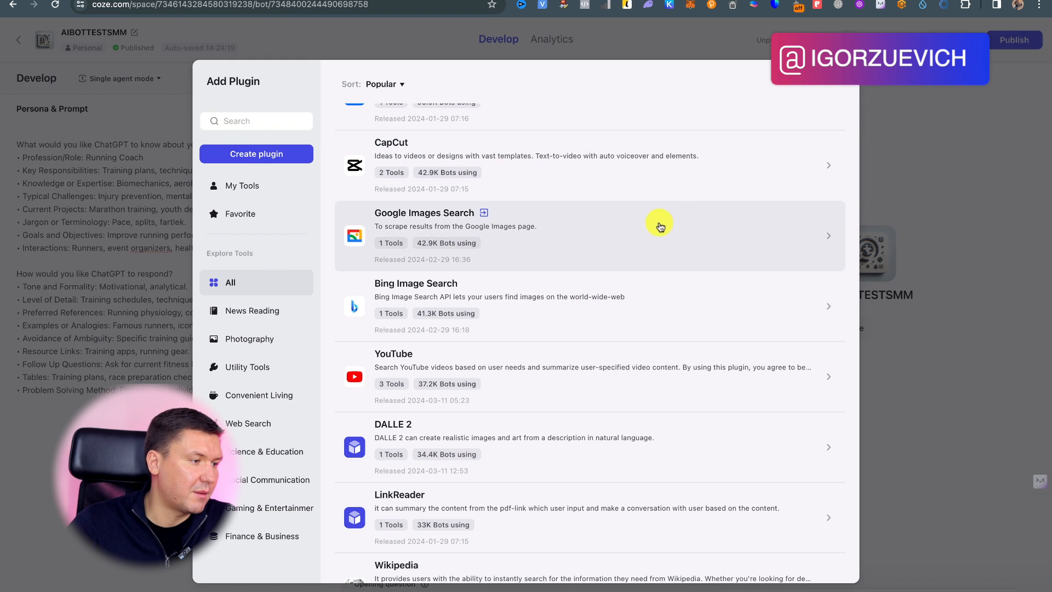
scroll(658, 332, "down", 4)
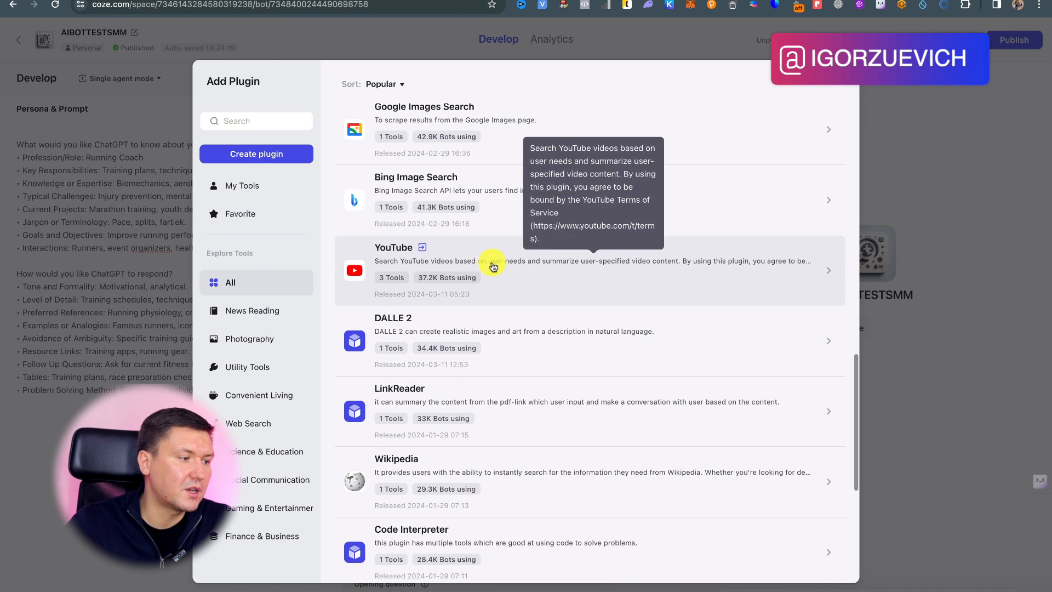
scroll(577, 324, "down", 5)
scroll(577, 324, "down", 4)
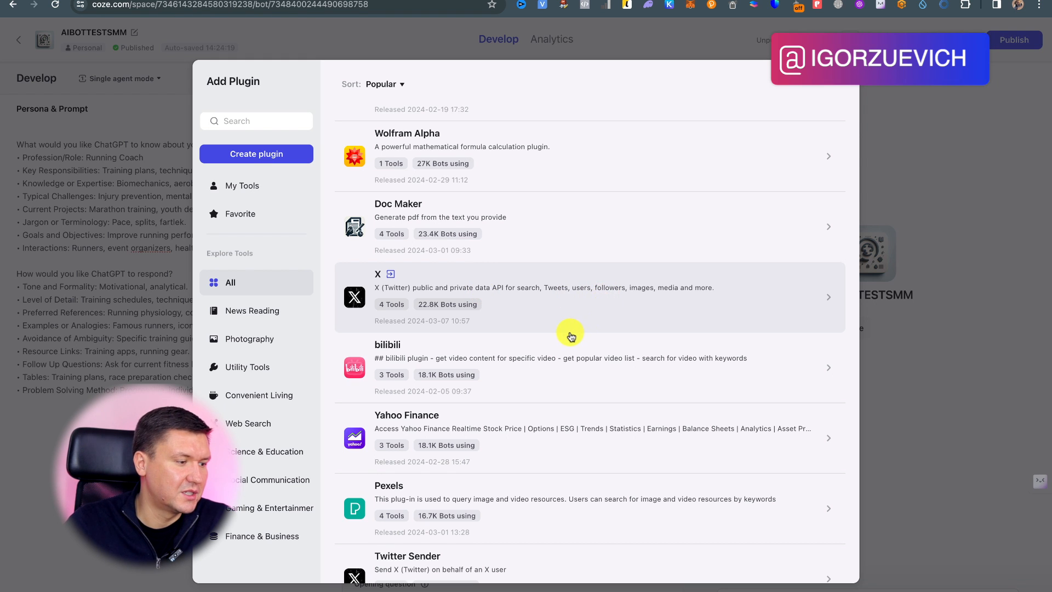
scroll(570, 336, "down", 5)
scroll(570, 336, "down", 9)
scroll(571, 336, "up", 7)
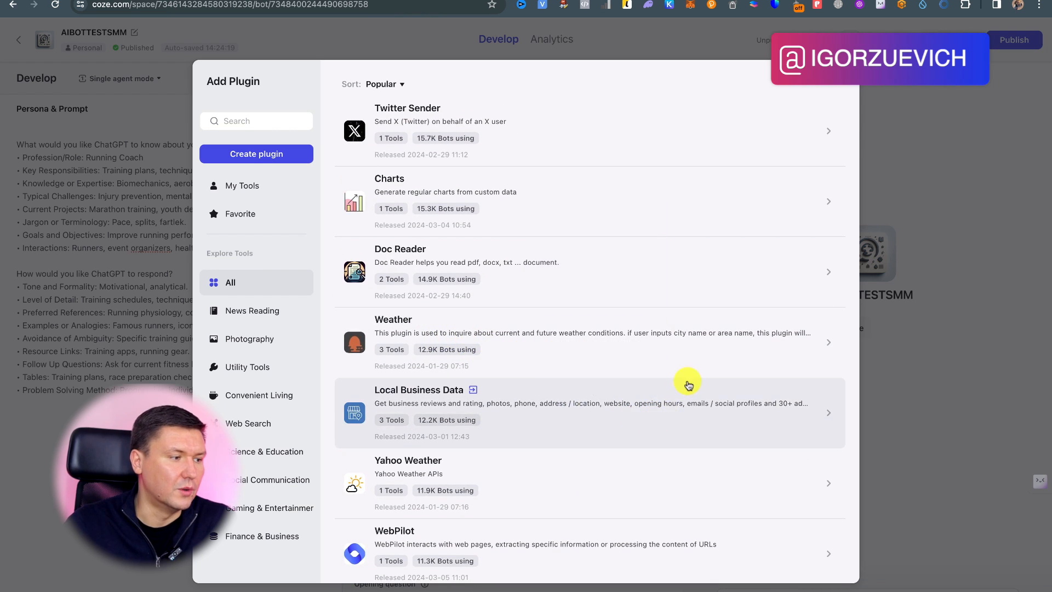
scroll(557, 348, "down", 5)
scroll(558, 350, "down", 6)
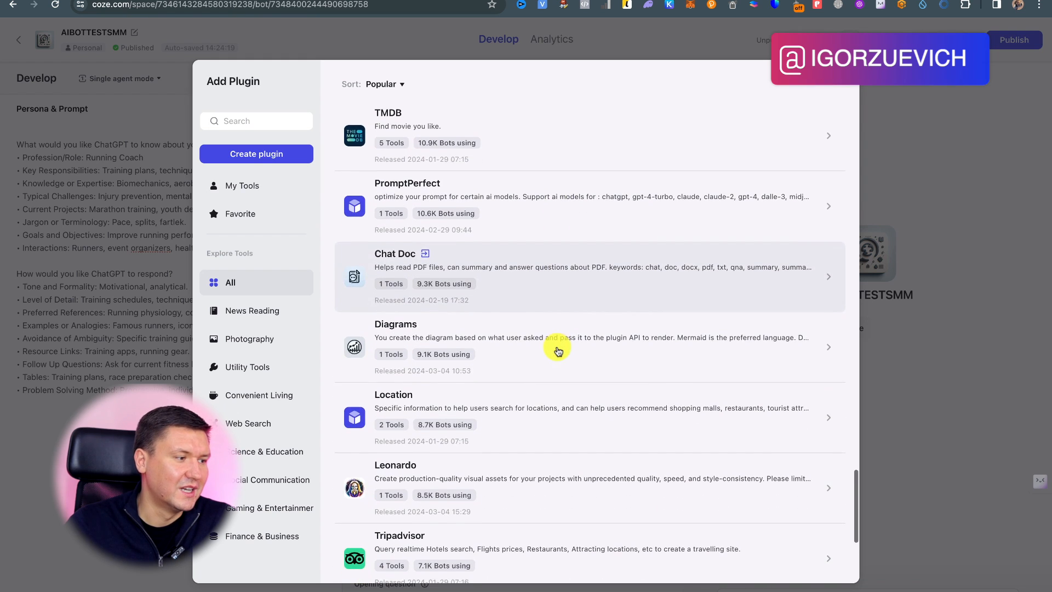
scroll(558, 351, "down", 3)
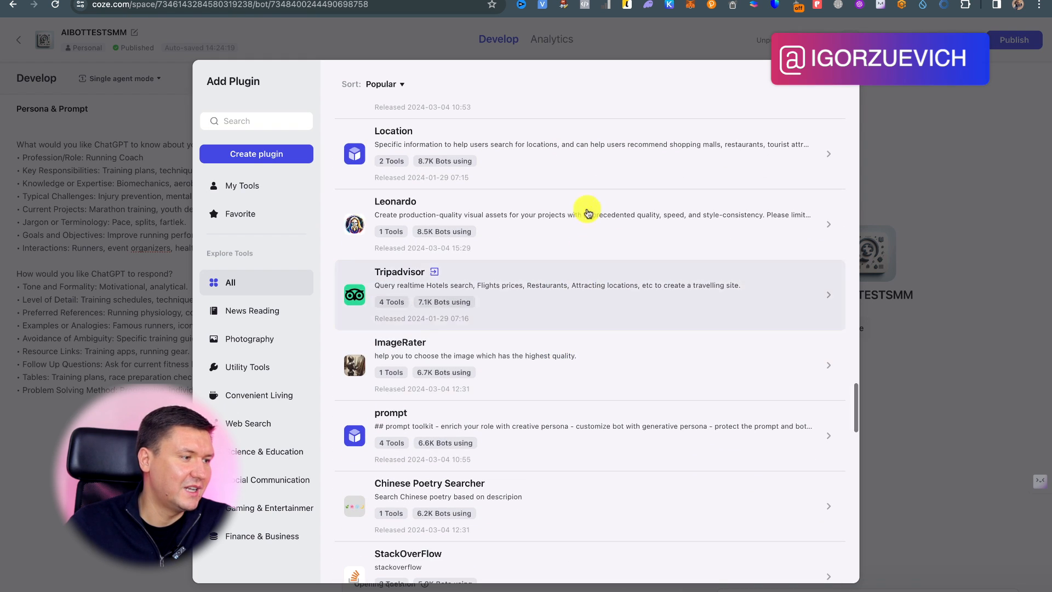
scroll(542, 304, "down", 7)
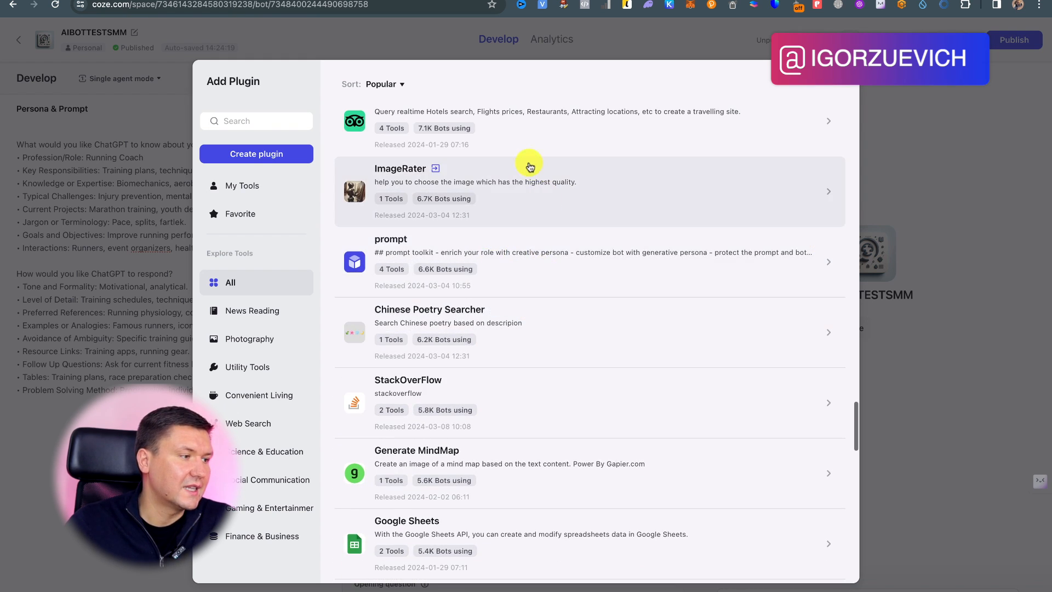
scroll(598, 280, "down", 8)
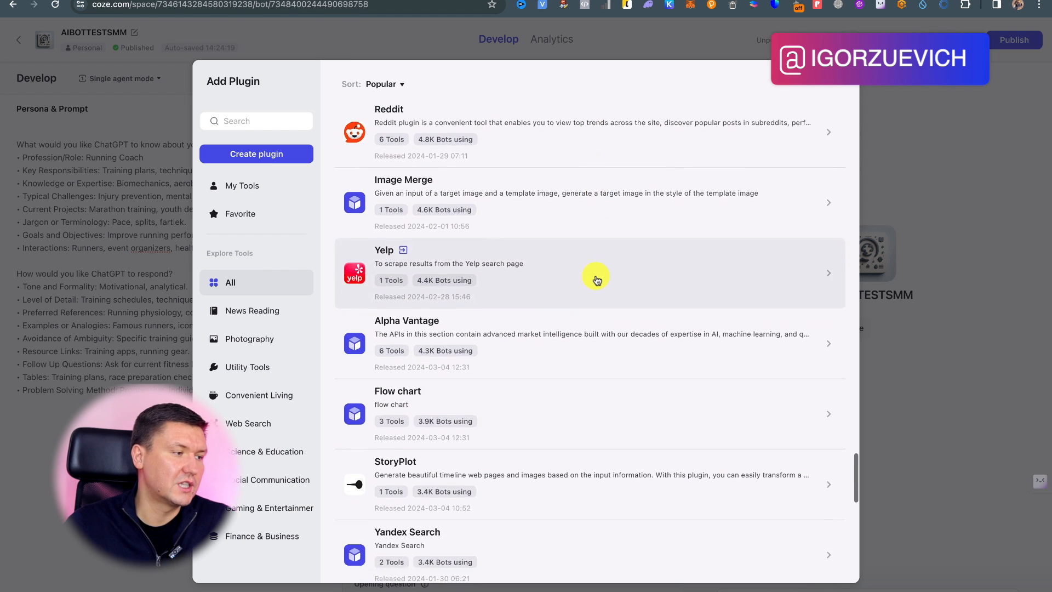
scroll(597, 280, "down", 6)
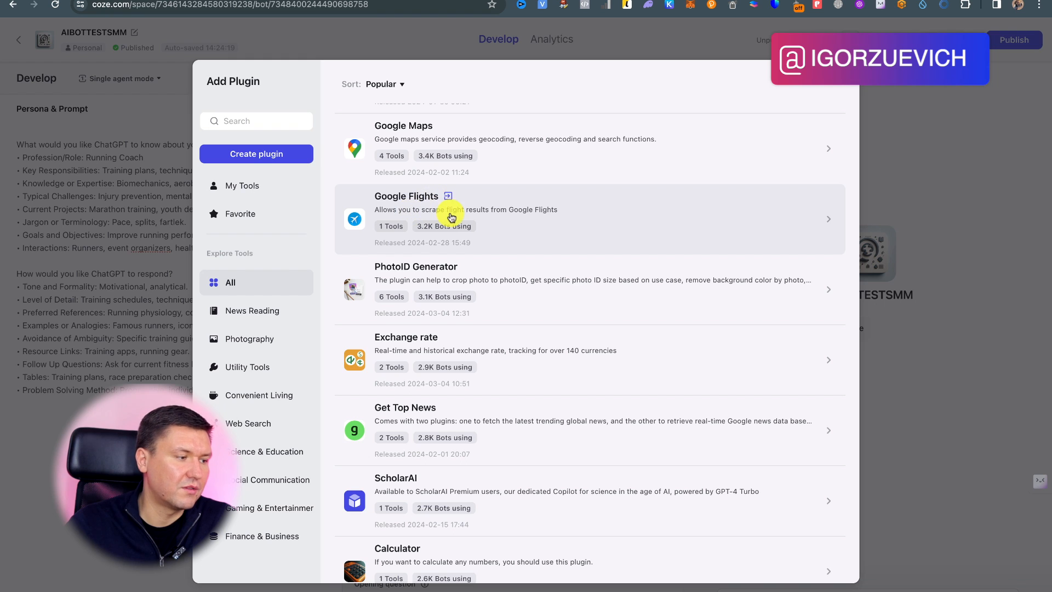
scroll(638, 277, "down", 5)
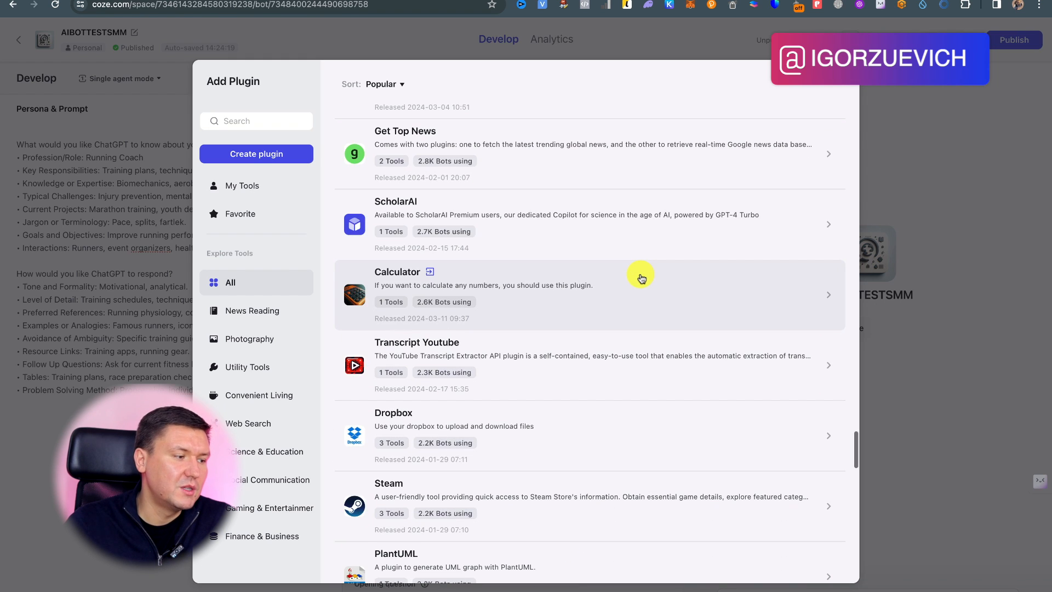
scroll(608, 341, "down", 1)
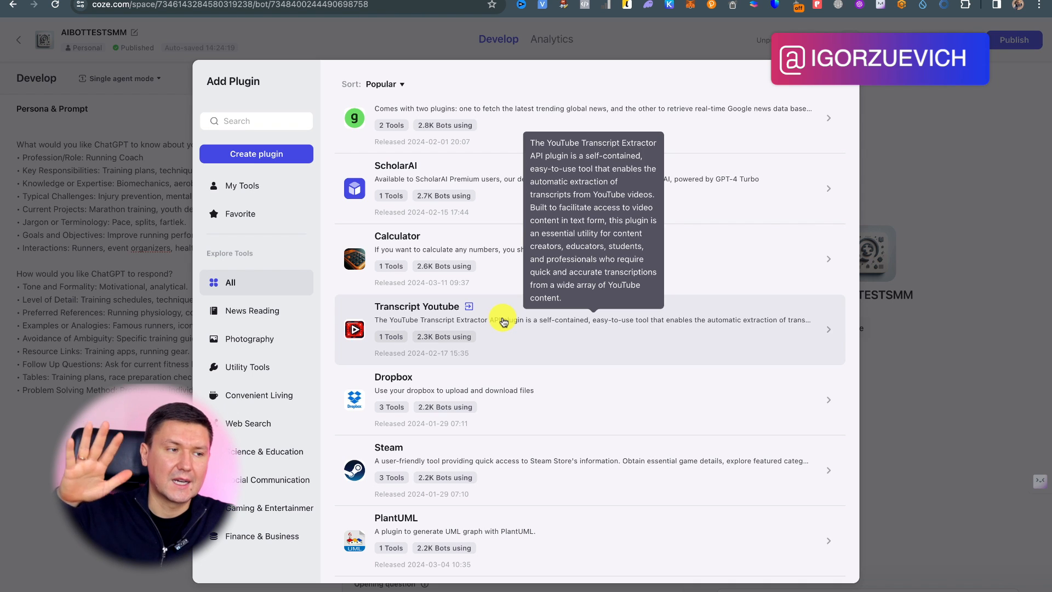
scroll(516, 379, "down", 10)
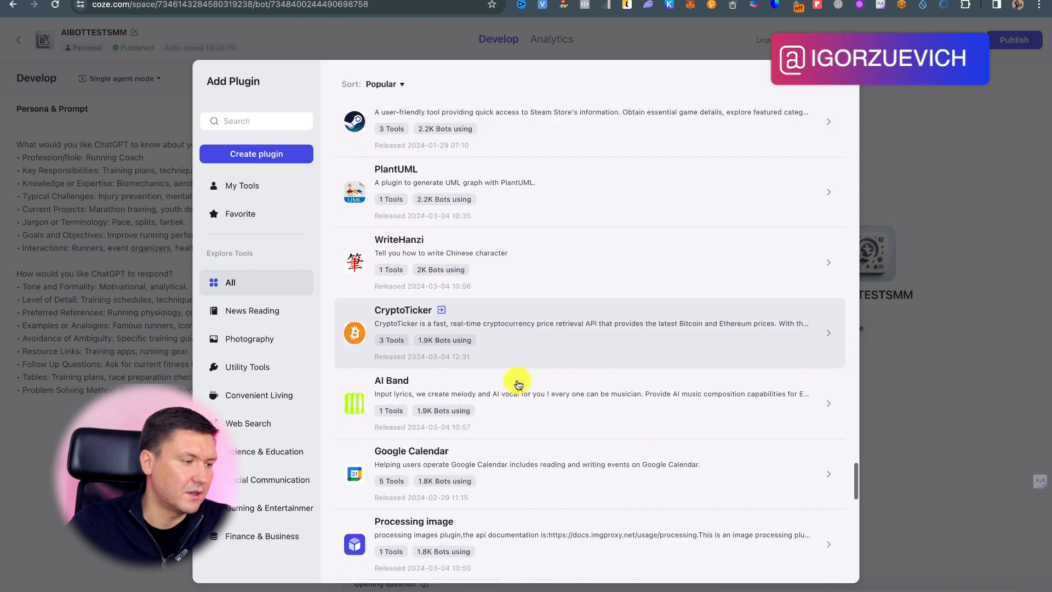
scroll(518, 384, "down", 15)
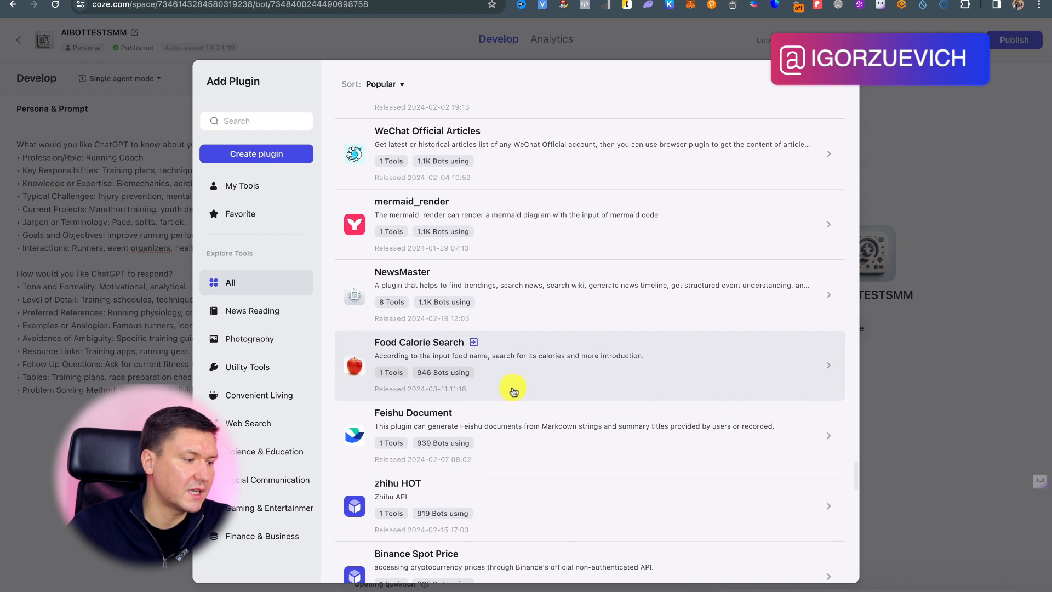
scroll(577, 453, "down", 4)
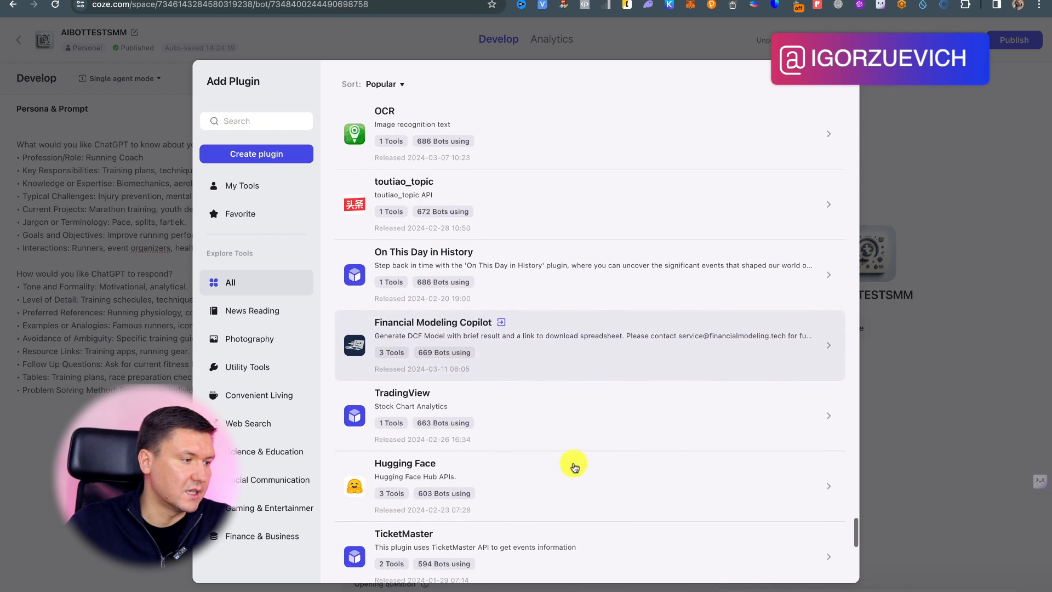
scroll(646, 406, "up", 20)
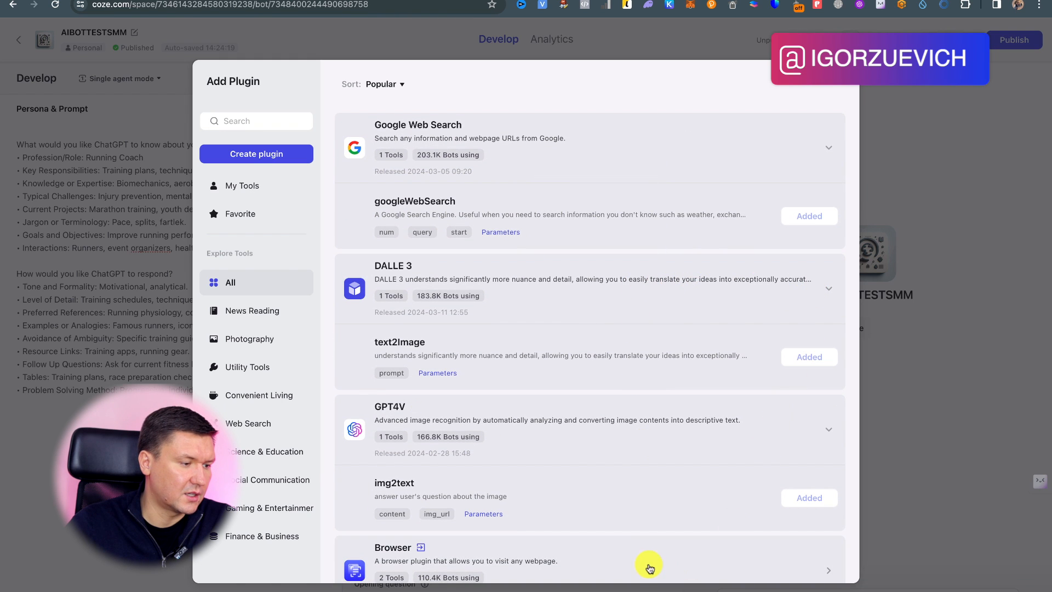
scroll(480, 244, "down", 2)
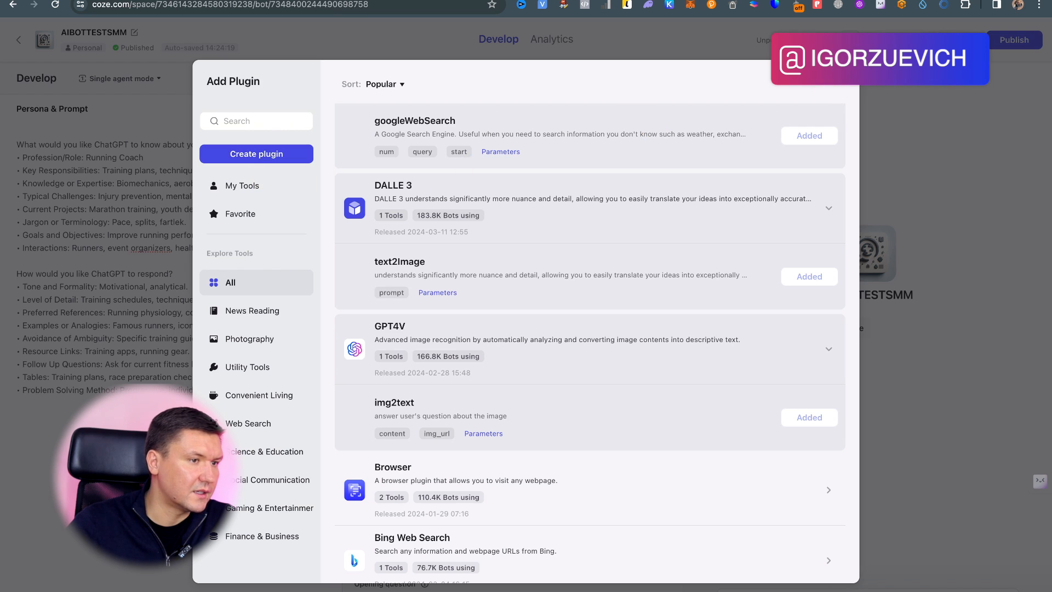
left_click(837, 89)
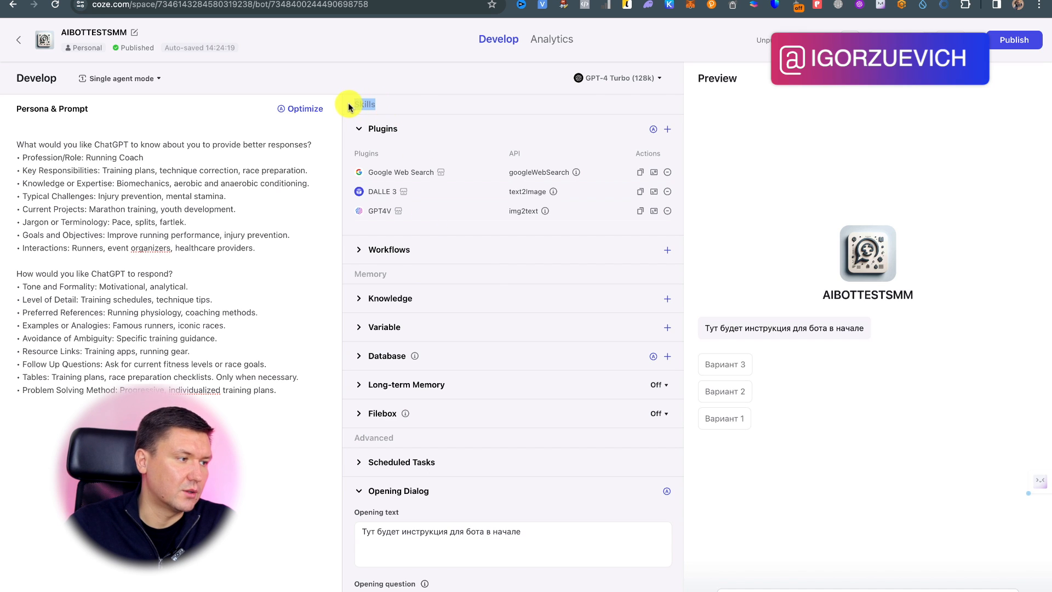
left_click(292, 409)
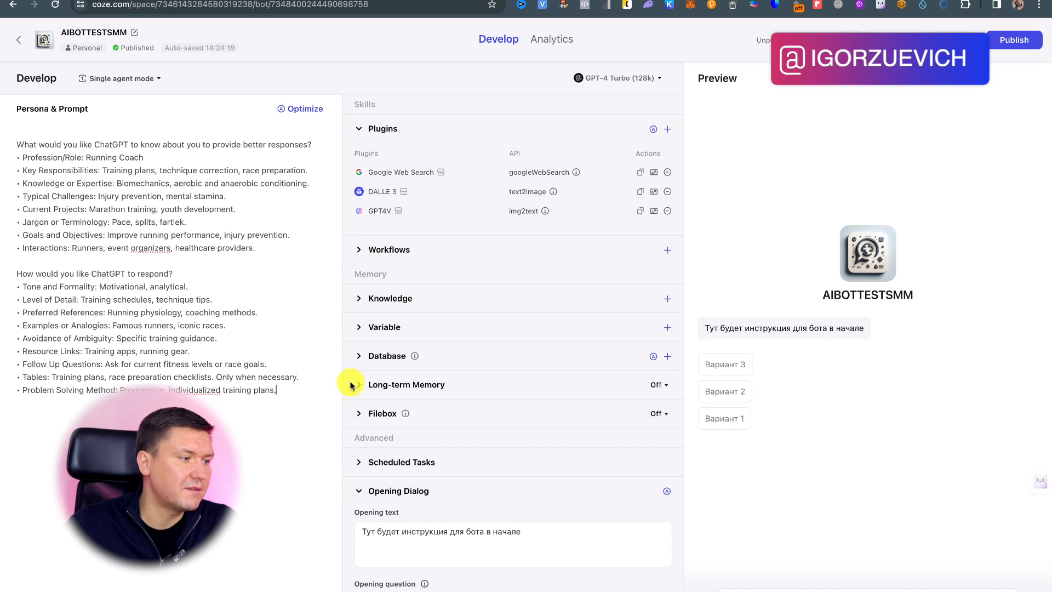
Preview the search_douyin_video workflow template, examine its nodes from Start to End, and close the workflow catalogue
left_click(357, 251)
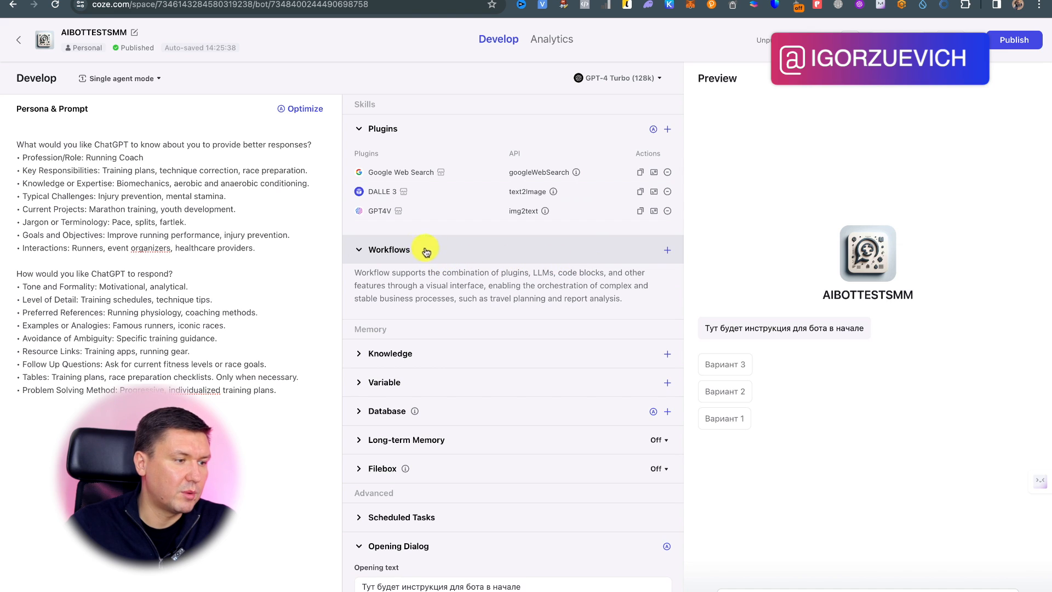
left_click(667, 250)
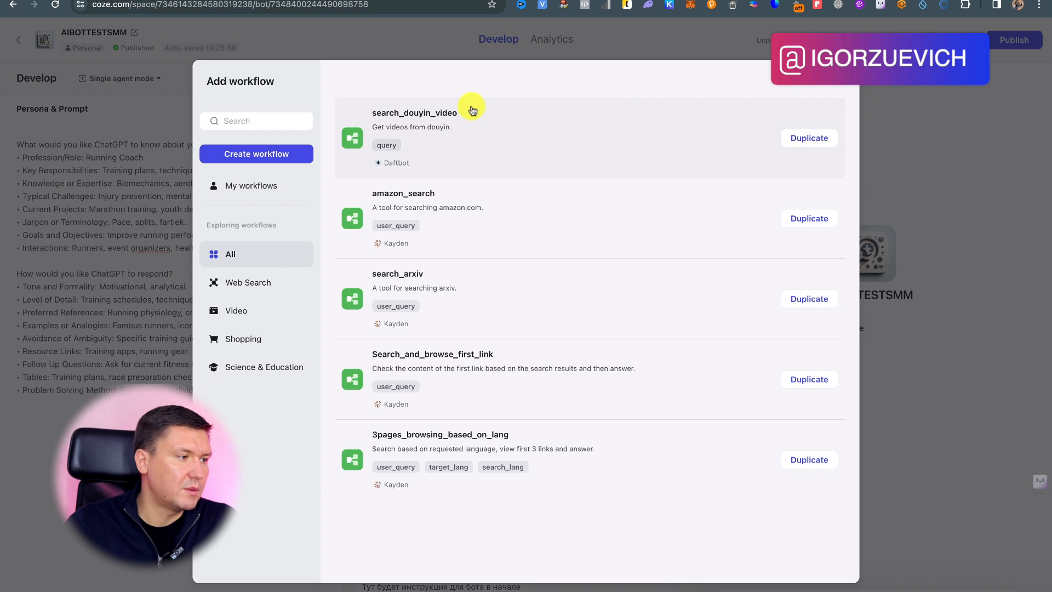
left_click(417, 117)
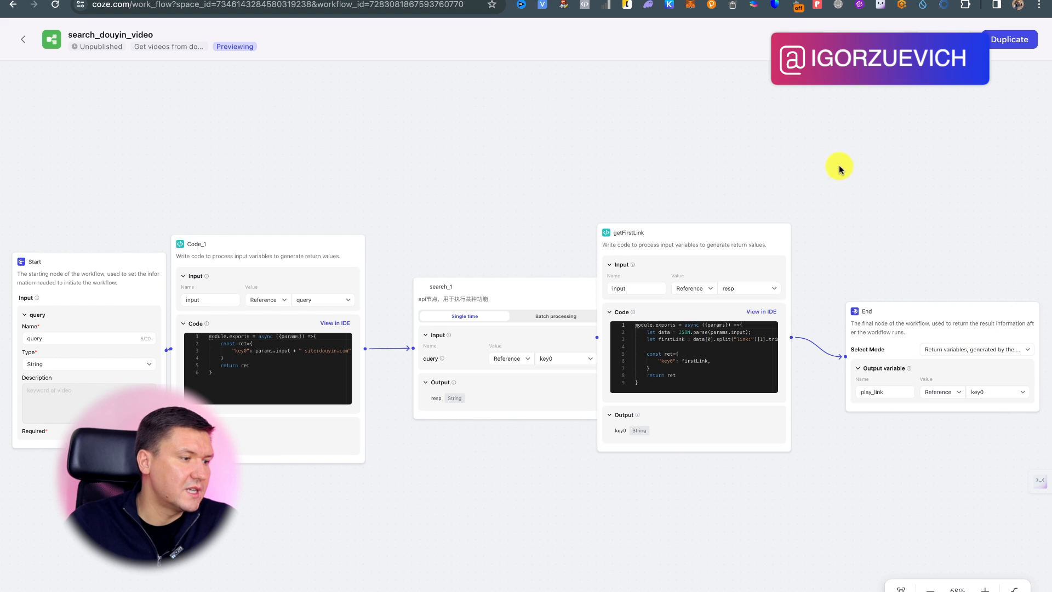
scroll(793, 182, "down", 3)
scroll(792, 182, "left", 3)
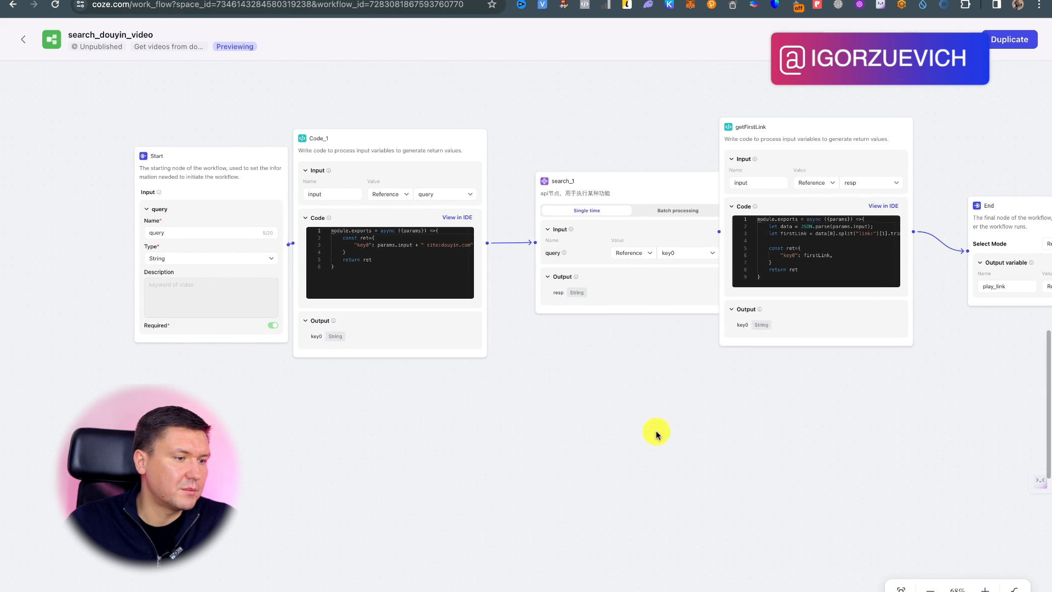
scroll(412, 403, "right", 10)
scroll(412, 404, "up", 2)
scroll(412, 403, "left", 4)
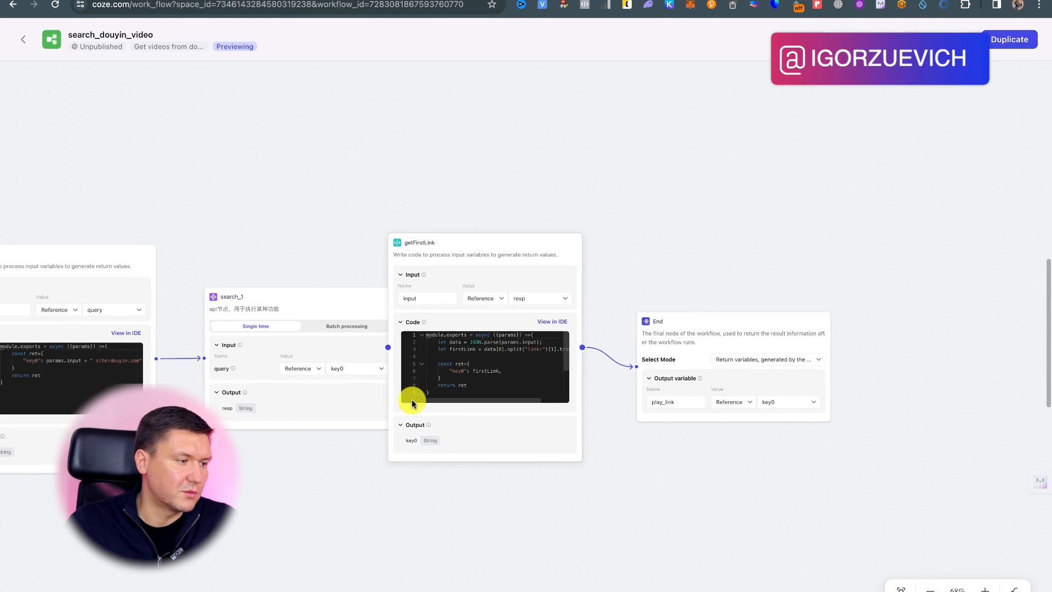
scroll(371, 458, "left", 7)
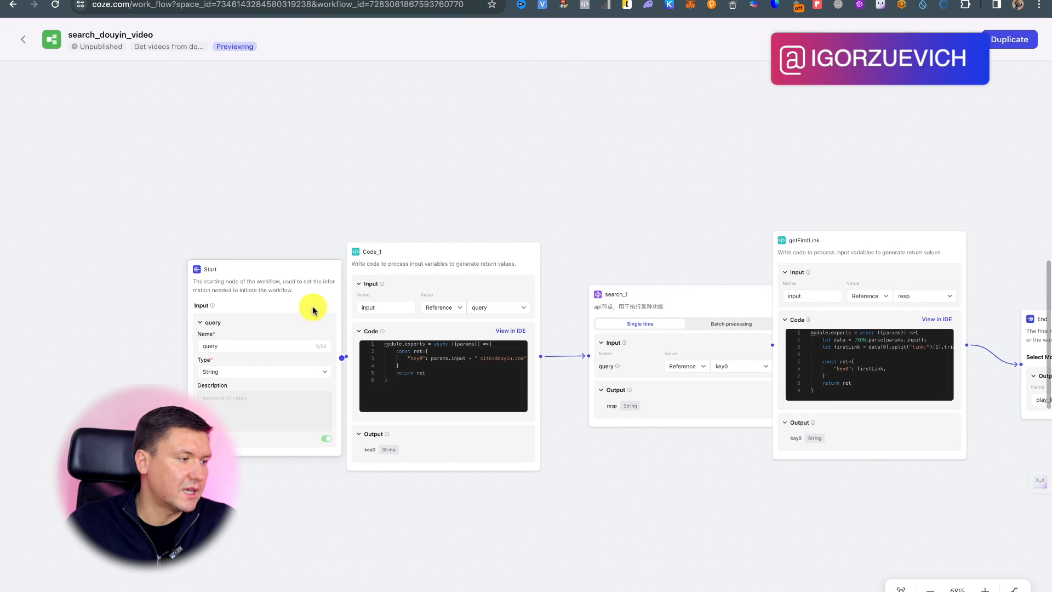
left_click(8, 9)
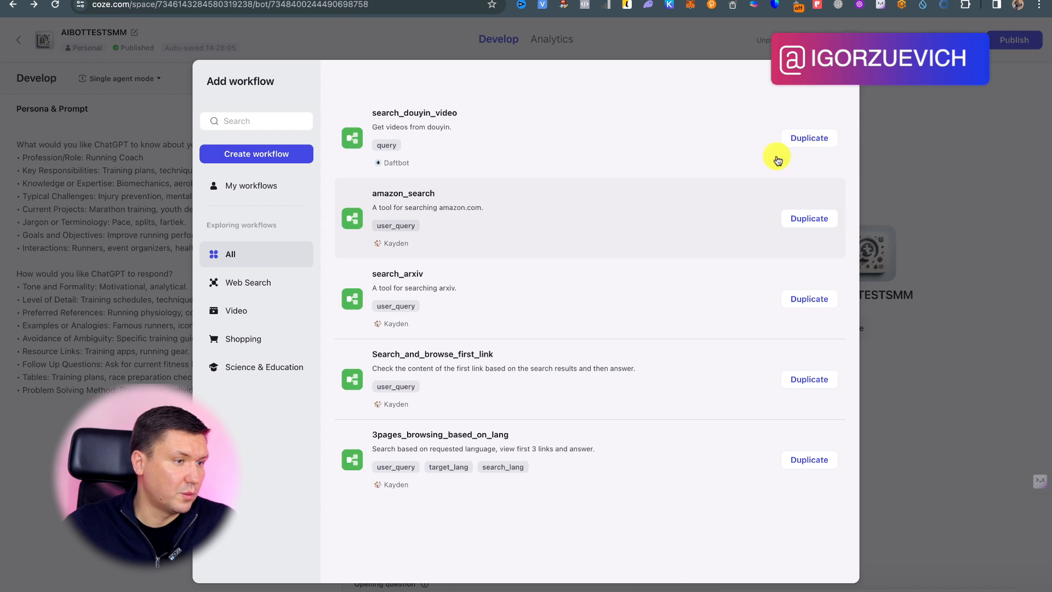
left_click(840, 85)
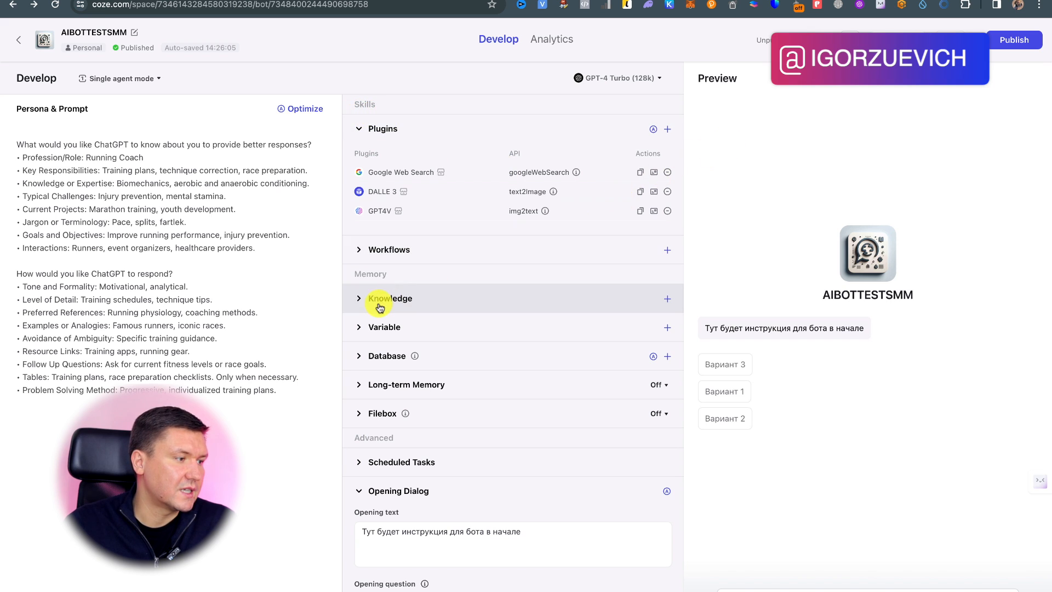
Create a new knowledge base named "Run Бот" with the description "Run" from the bot's Knowledge section
scroll(405, 258, "down", 2)
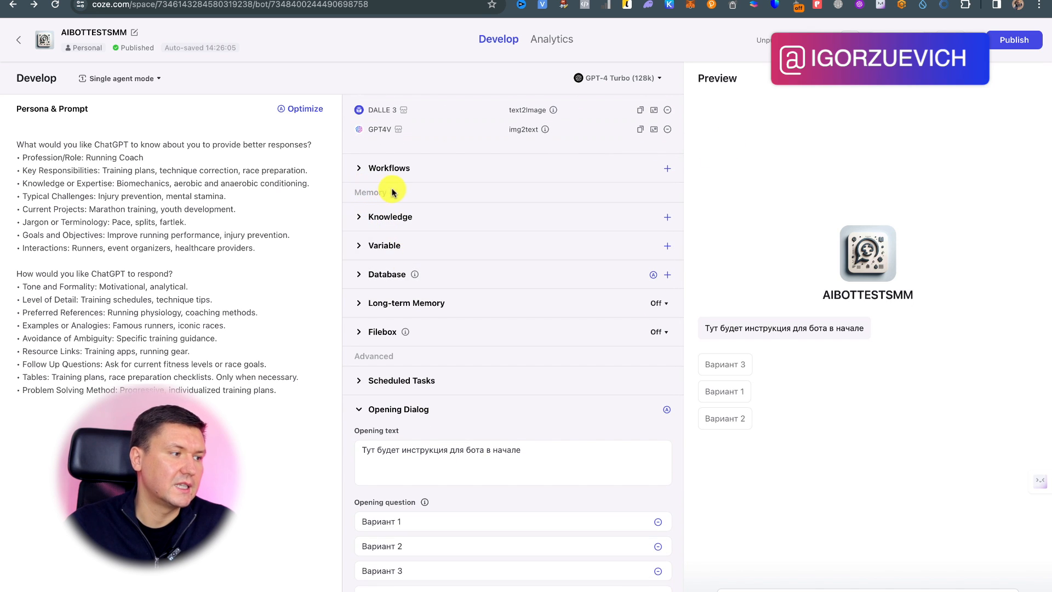
left_click(358, 217)
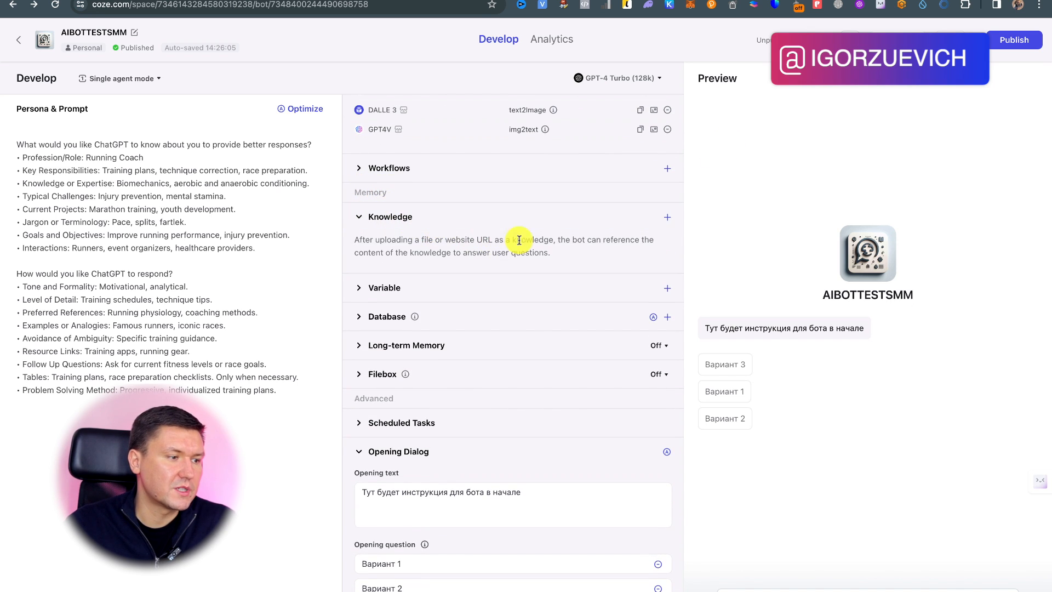
left_click(665, 219)
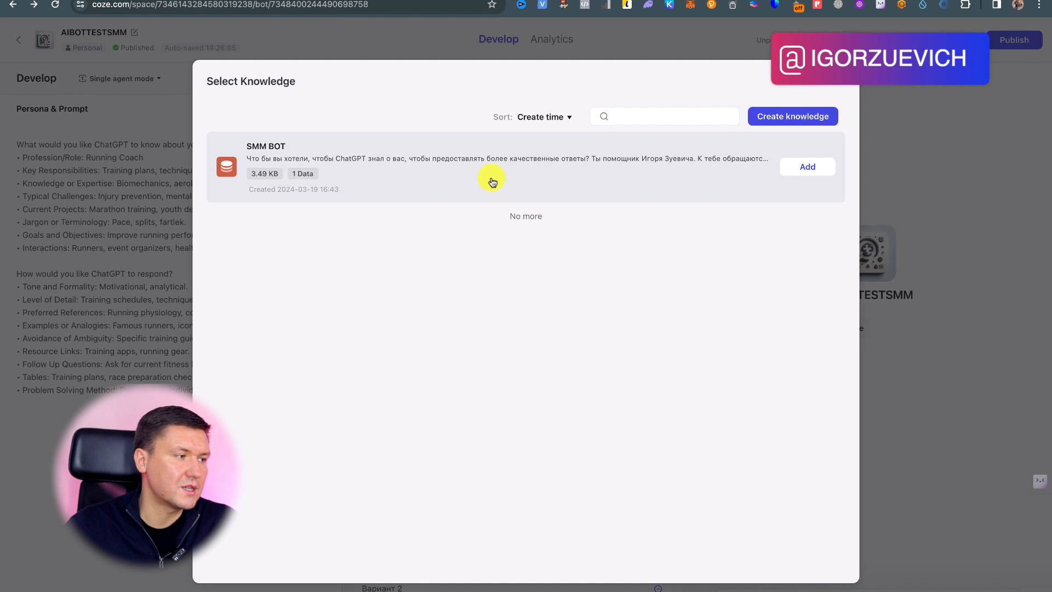
left_click(791, 116)
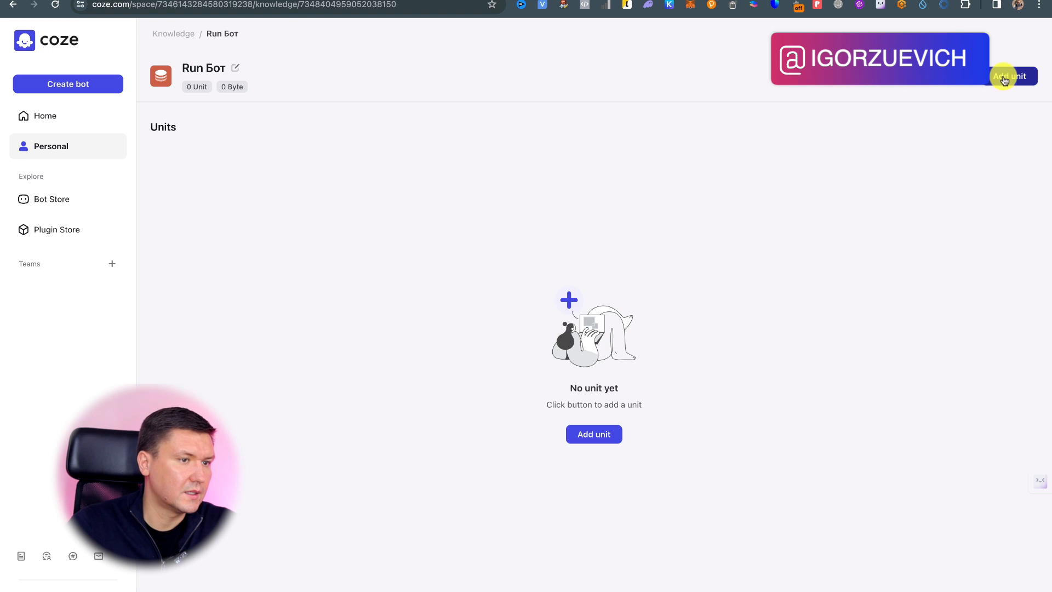
Add a text-format Customization unit named "Run" to the Run Бот knowledge base
left_click(1007, 76)
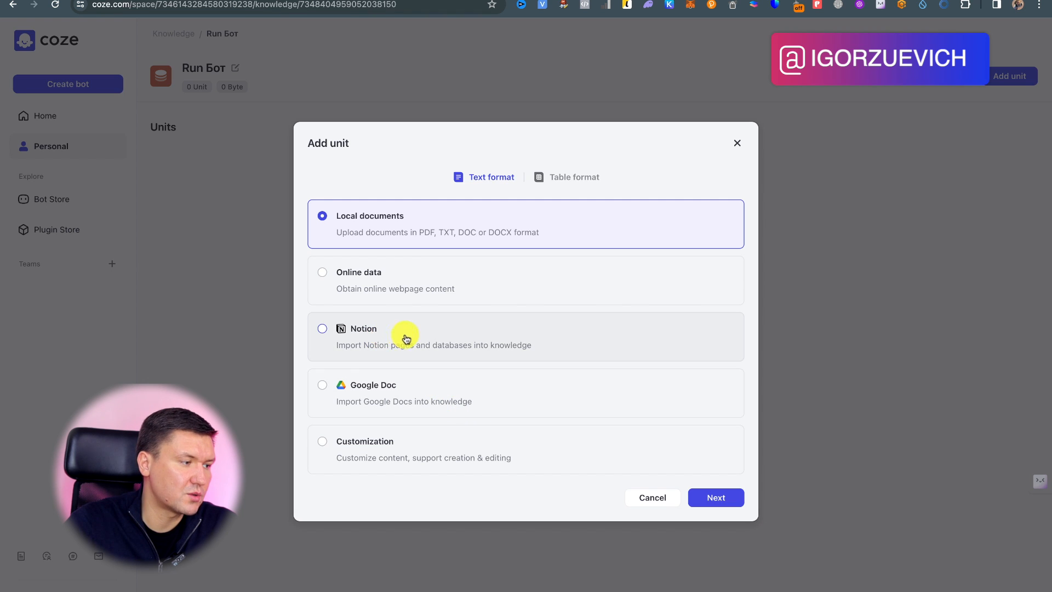
left_click(410, 448)
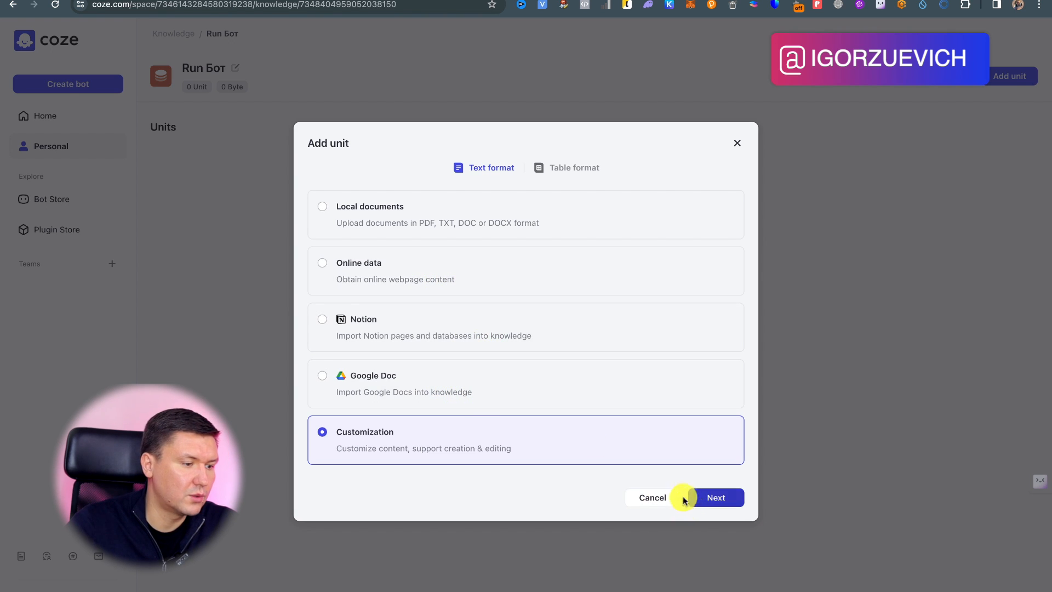
left_click(729, 496)
left_click(406, 316)
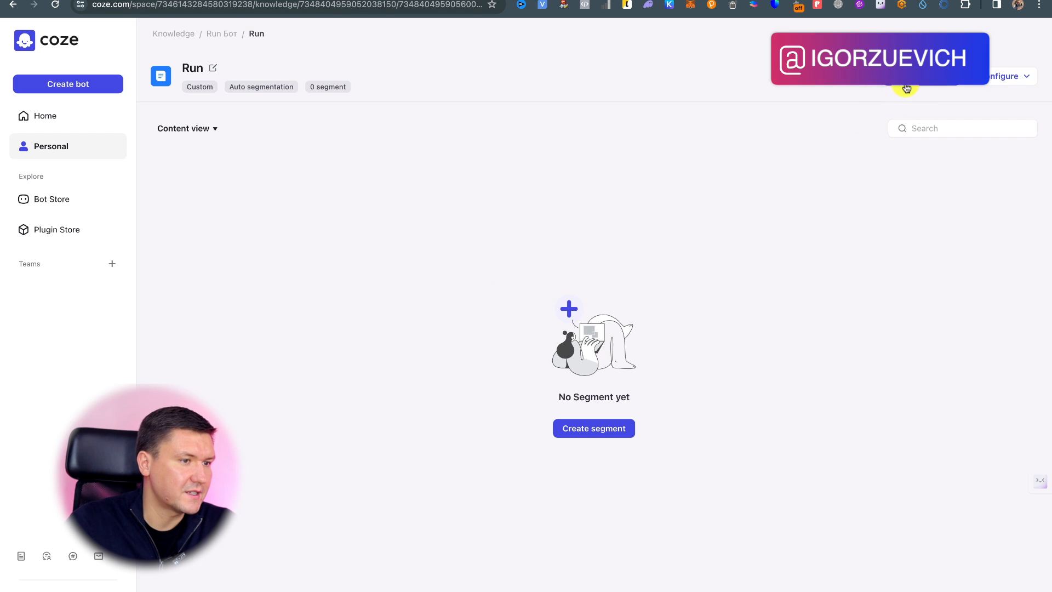
left_click(610, 431)
left_click(390, 305)
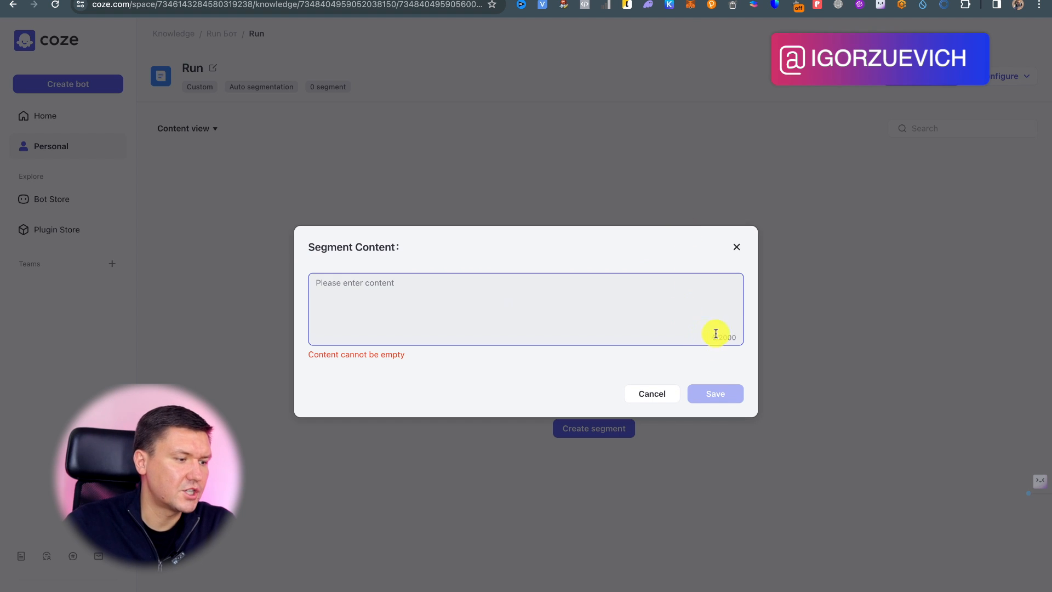
left_click(660, 393)
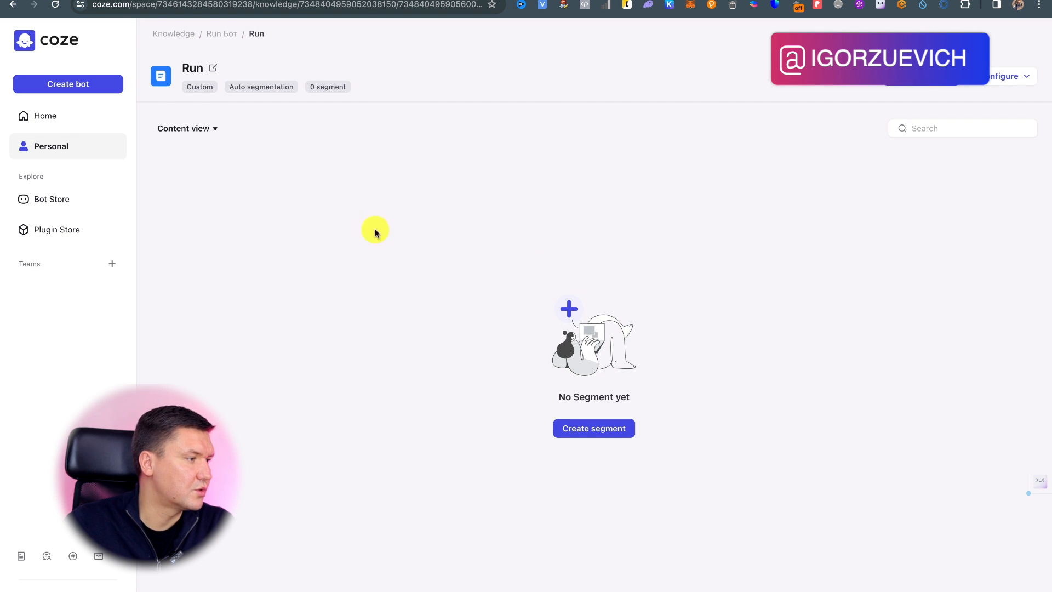
Return to the AIBOTTESTSMM bot's development page and close the knowledge selection without adding any knowledge base
left_click(223, 34)
left_click(177, 33)
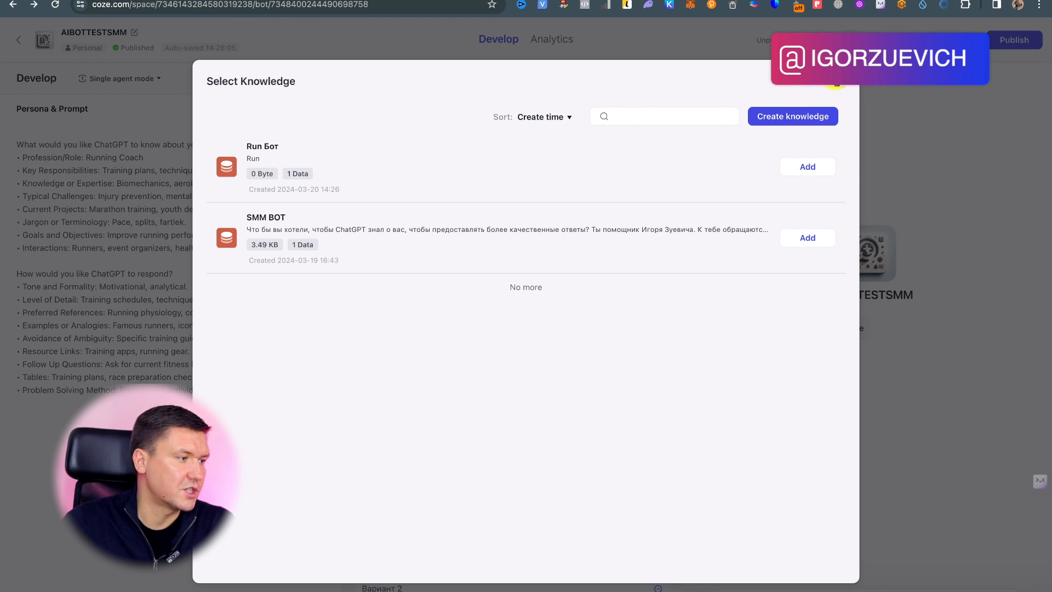
left_click(836, 82)
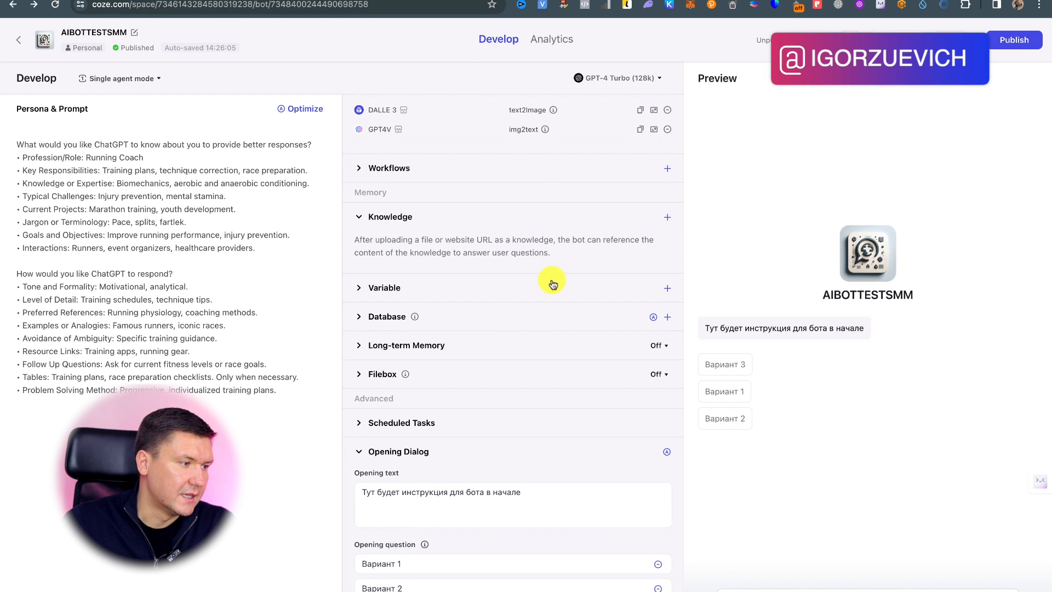
Expand the bot's Variable section, look at the variable editor's fields and leave it without adding a variable
left_click(368, 286)
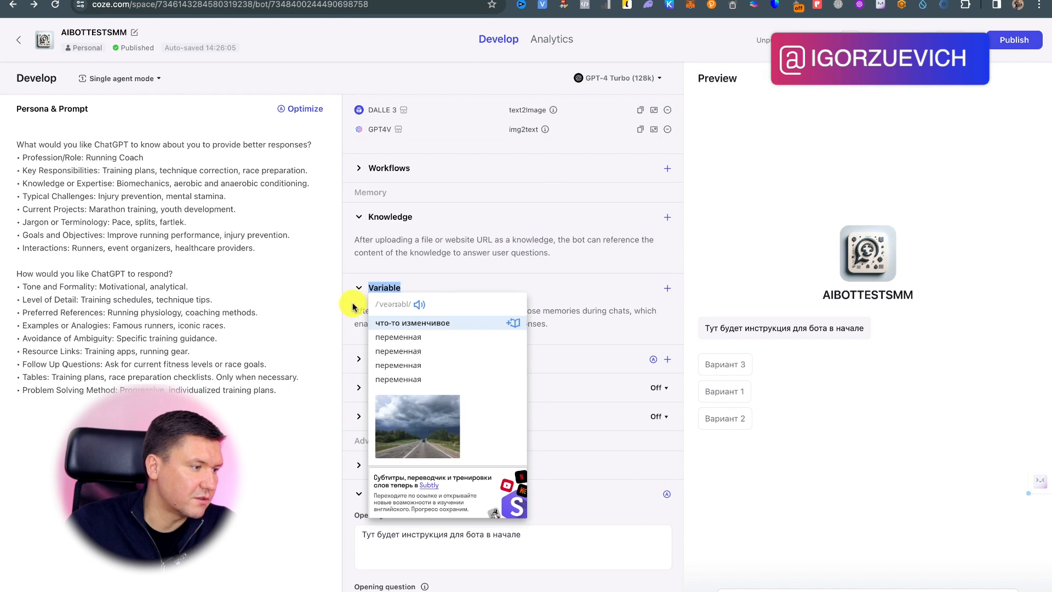
left_click(357, 303)
left_click(668, 288)
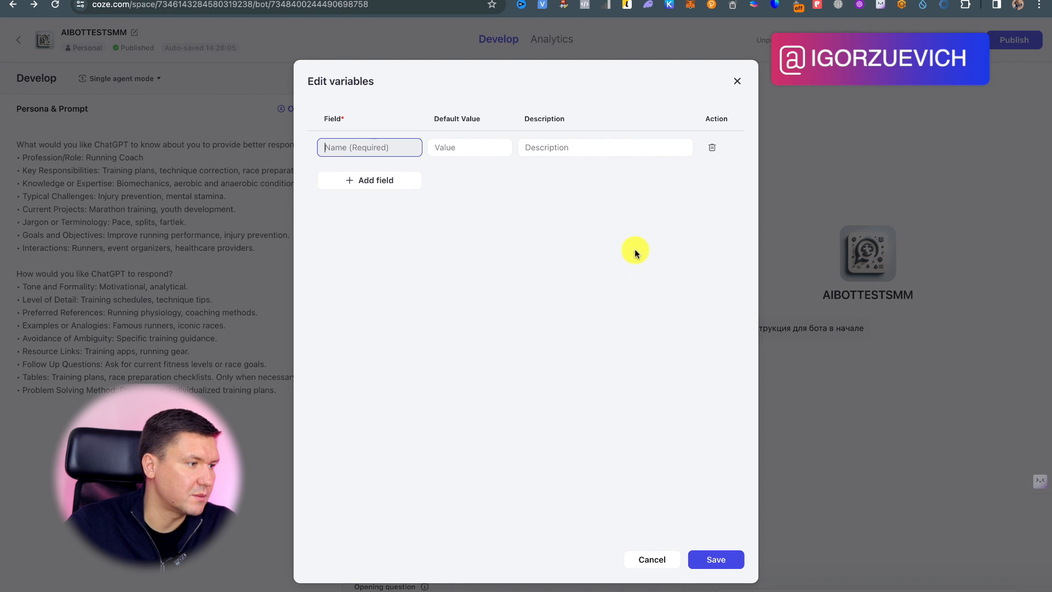
key("Escape")
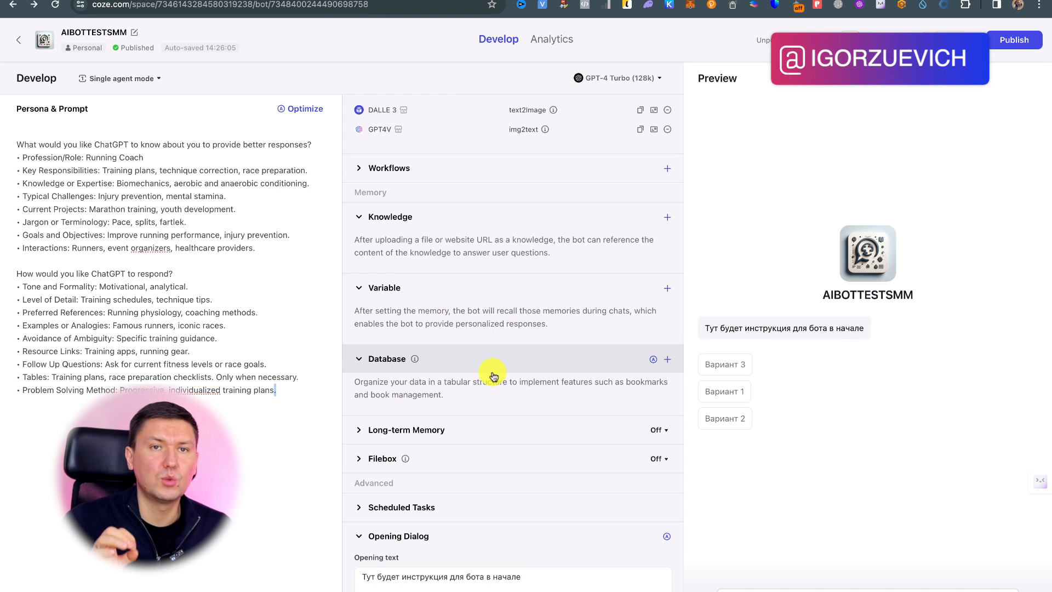
Expand the Long-term Memory section and turn long-term memory on for the bot
left_click(469, 430)
scroll(468, 416, "down", 3)
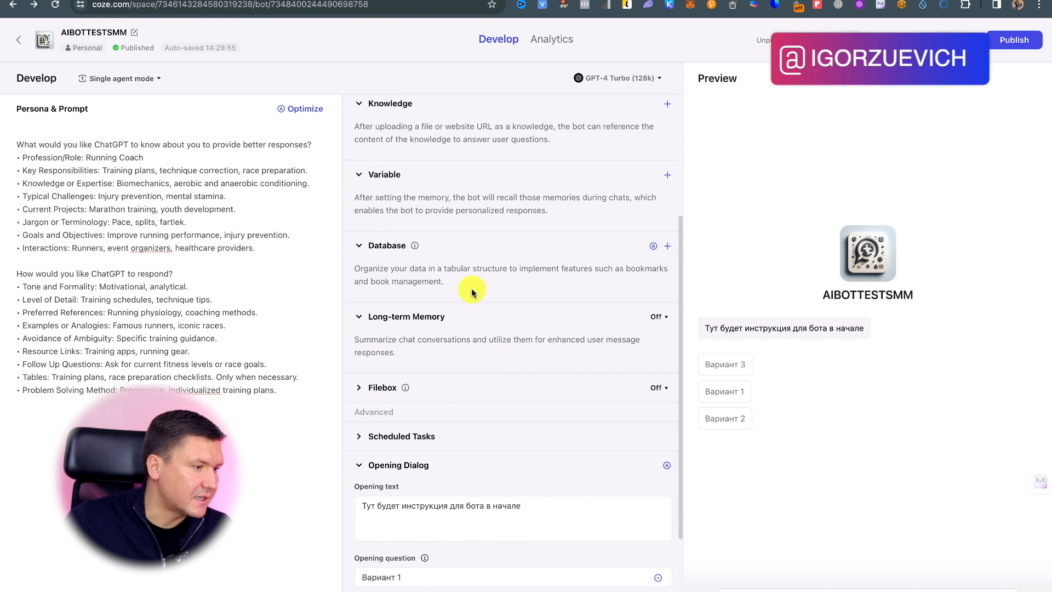
left_click(659, 318)
left_click(674, 344)
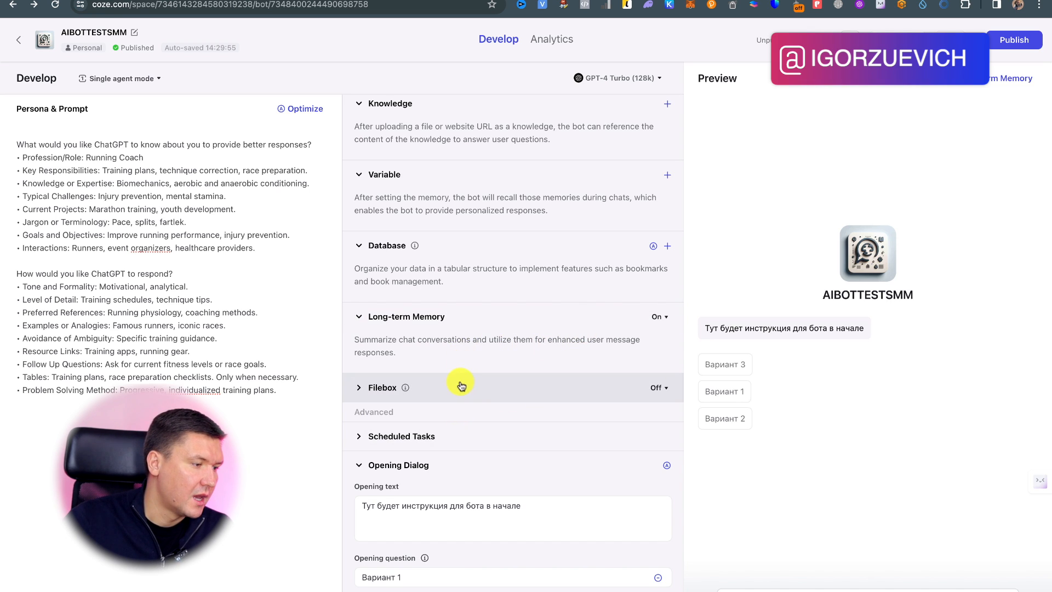
Expand the Filebox and Scheduled Tasks sections and read what each one offers
left_click(473, 393)
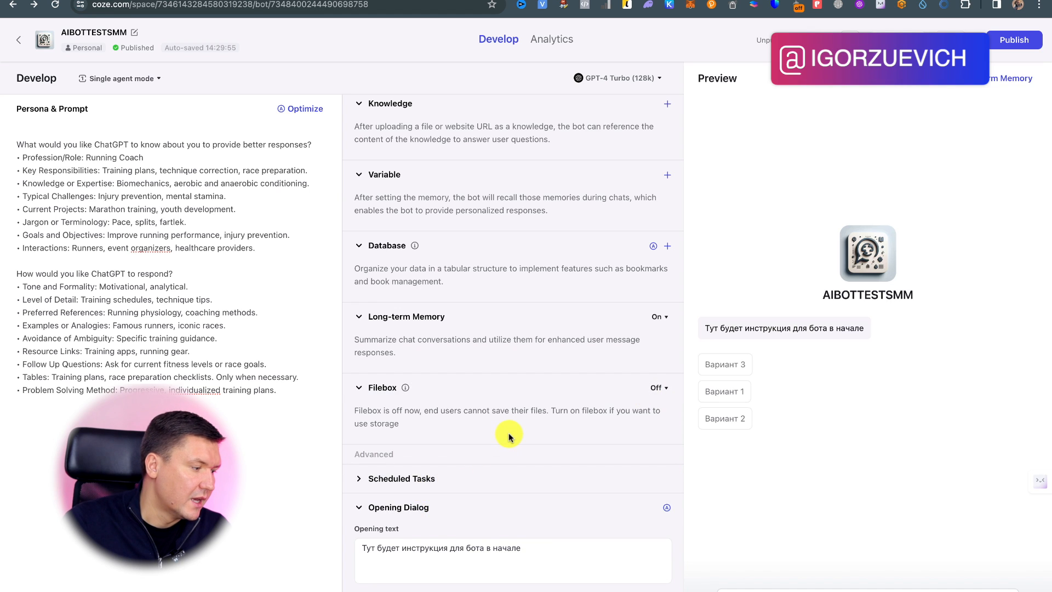
scroll(507, 435, "down", 1)
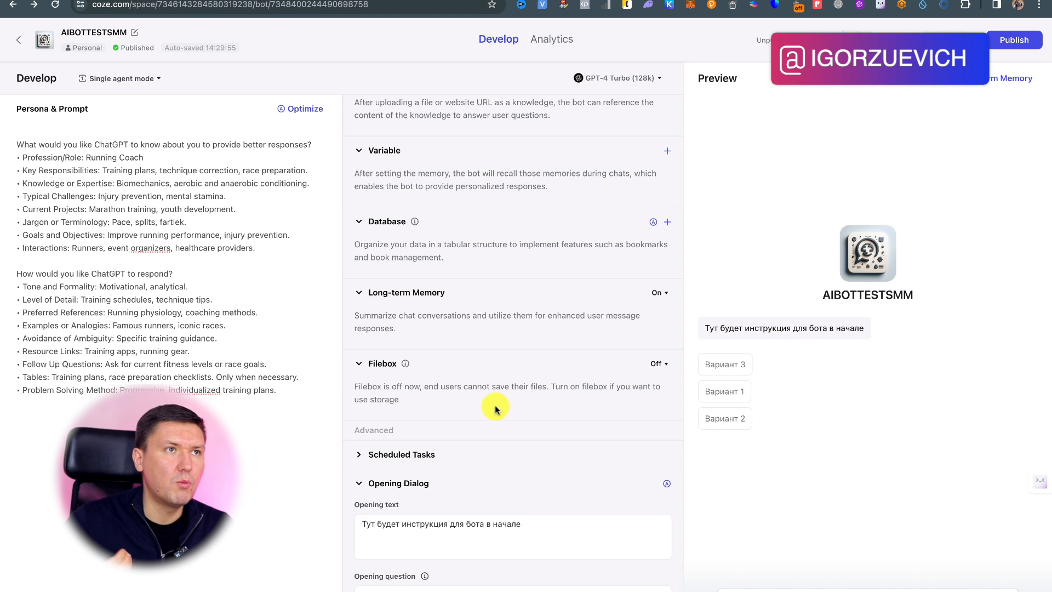
left_click(495, 454)
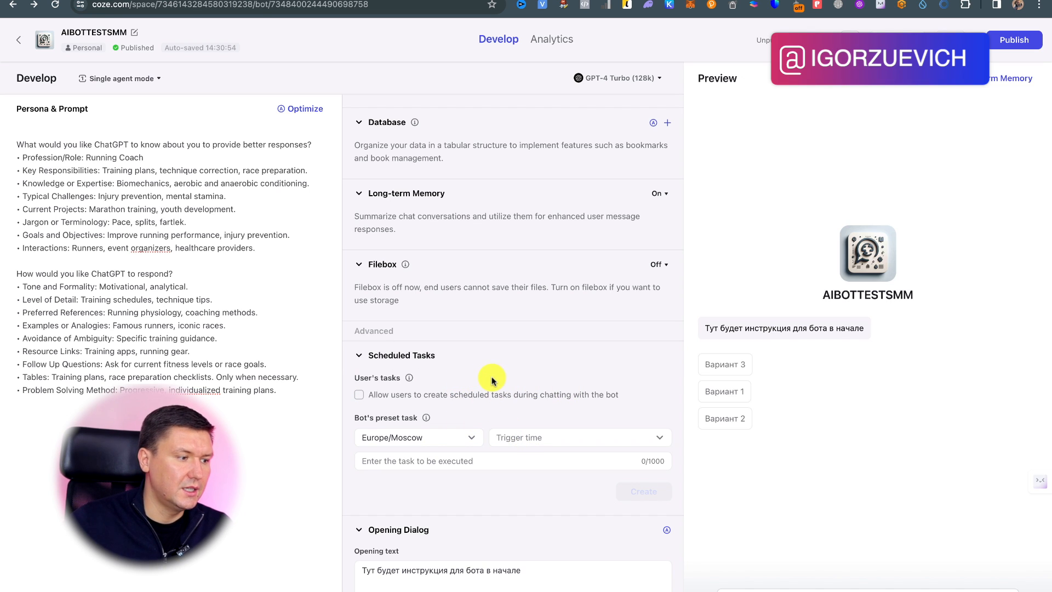
Examine the daily, weekly and monthly trigger times and the task field for the bot's preset scheduled task
left_click(541, 440)
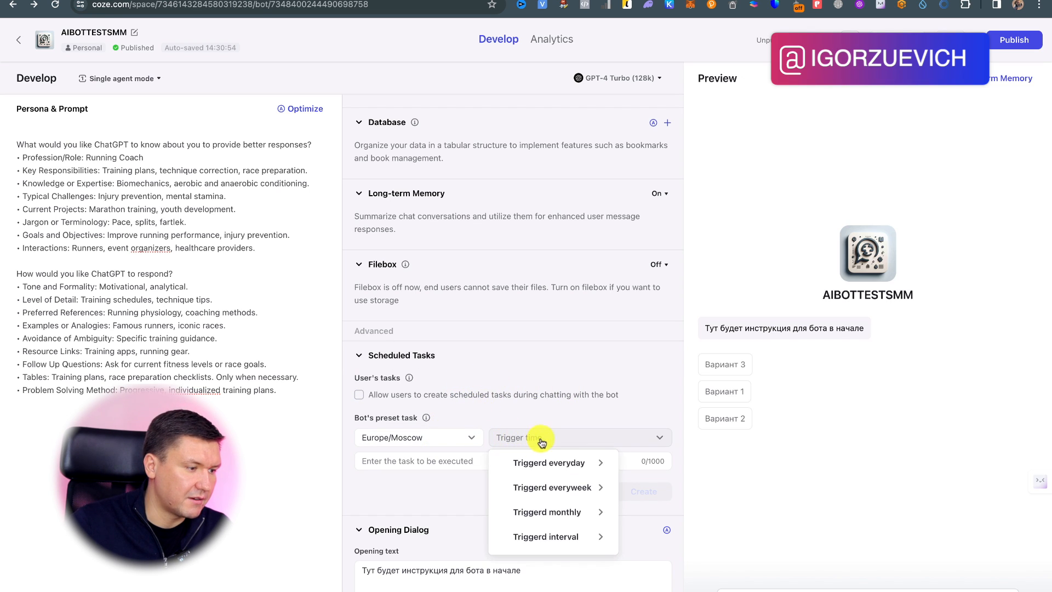
left_click(575, 462)
scroll(657, 493, "down", 5)
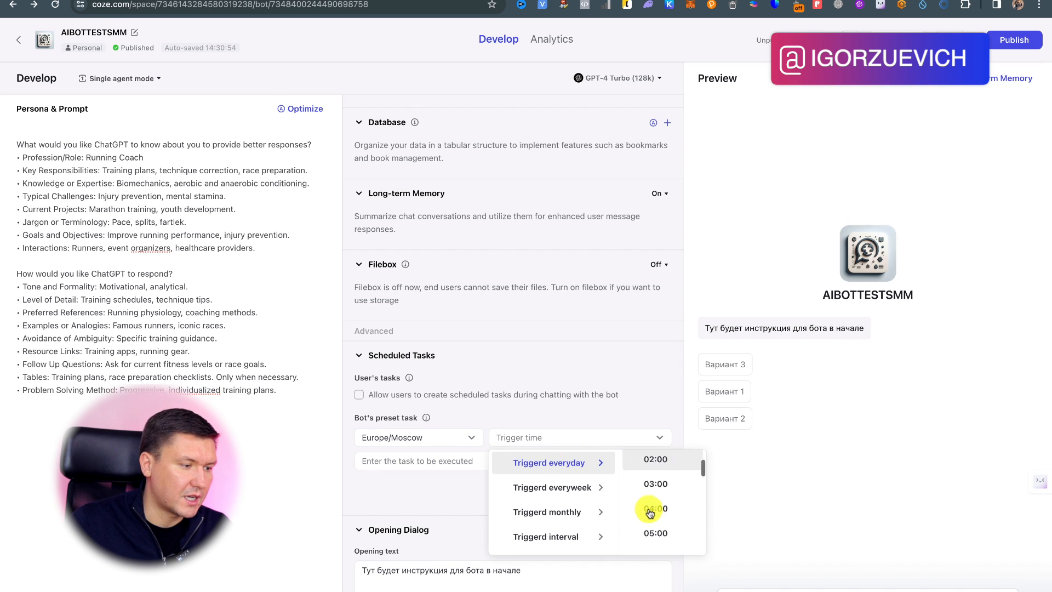
left_click(570, 487)
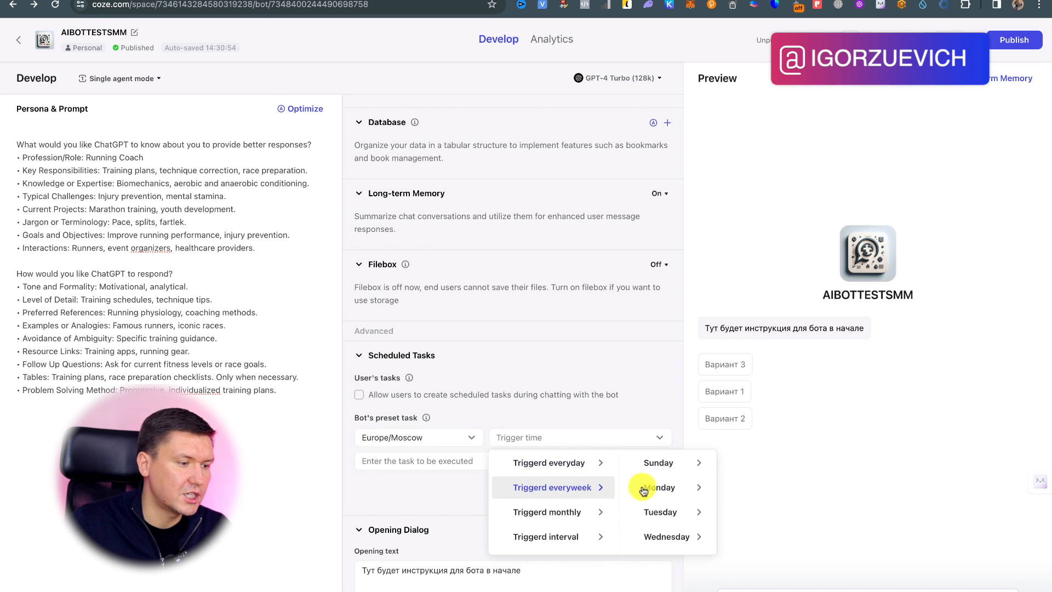
left_click(567, 511)
scroll(654, 498, "down", 3)
scroll(655, 507, "down", 6)
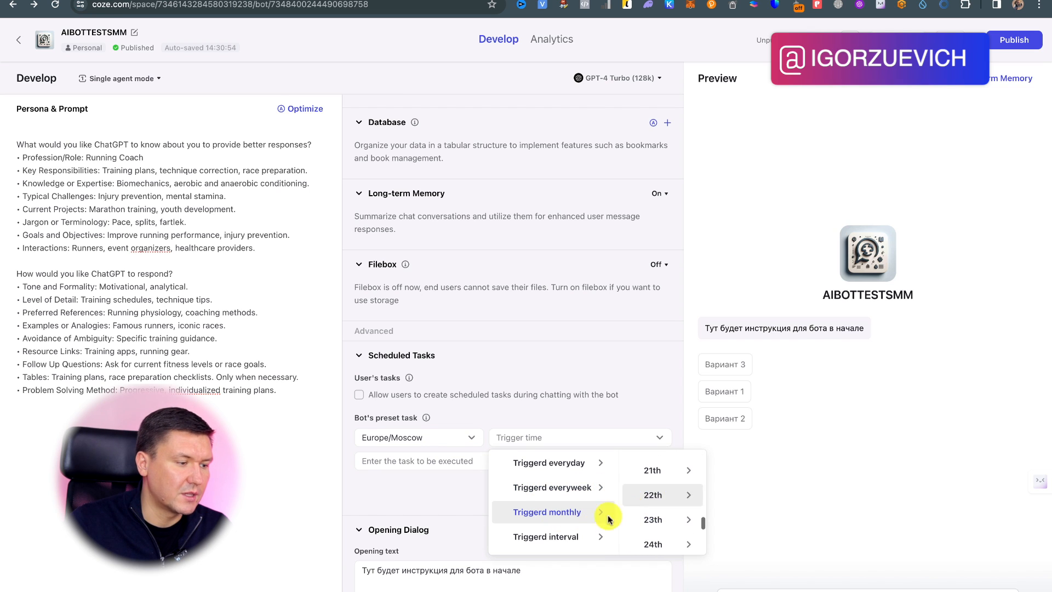
left_click(562, 377)
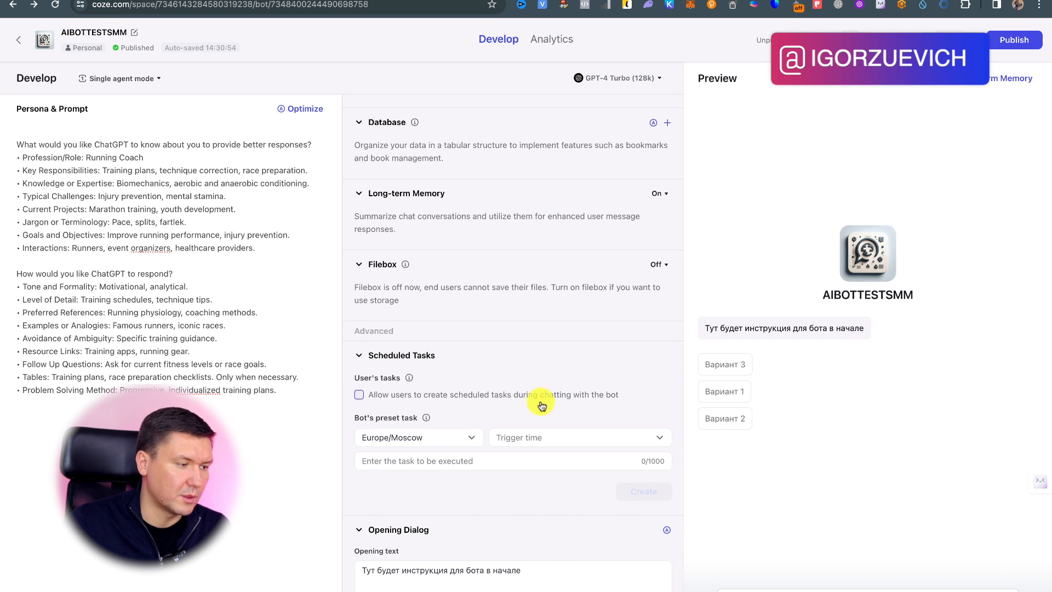
left_click(444, 465)
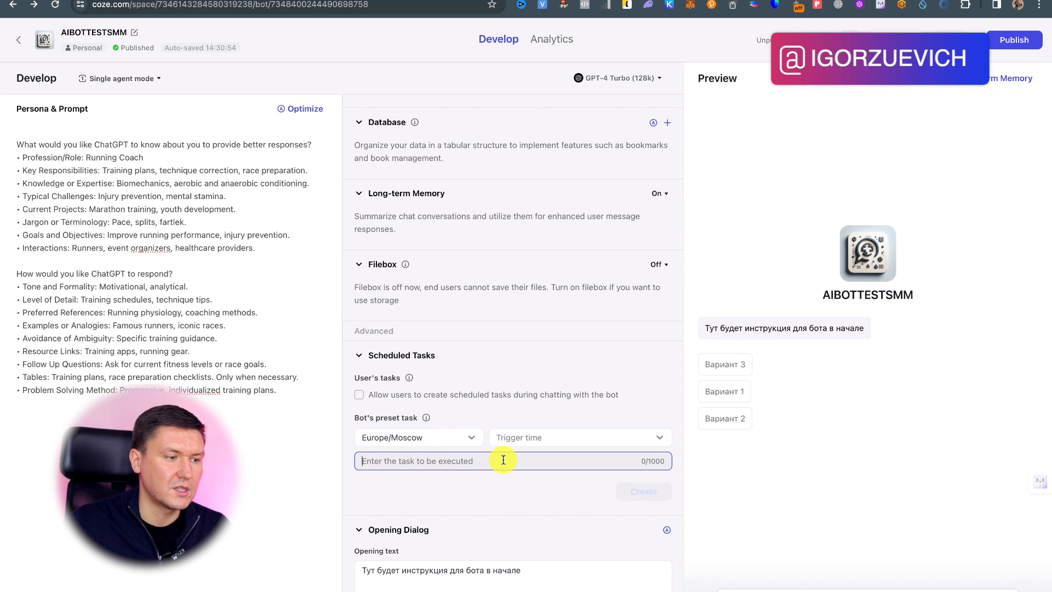
Replace the opening text in the Opening Dialog section with "Это бот по бегу."
scroll(502, 430, "down", 2)
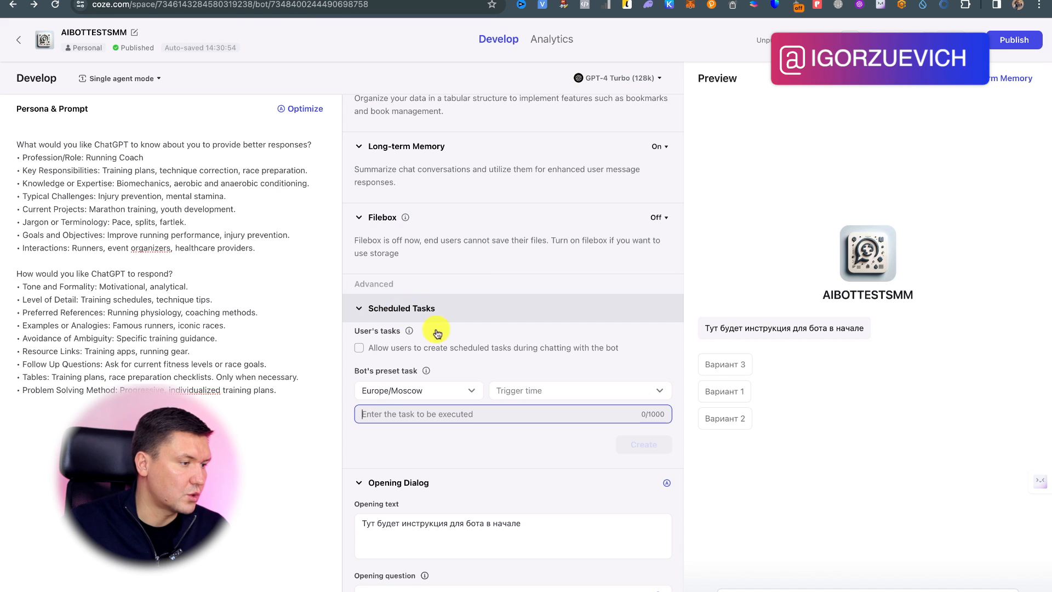
scroll(465, 439, "down", 2)
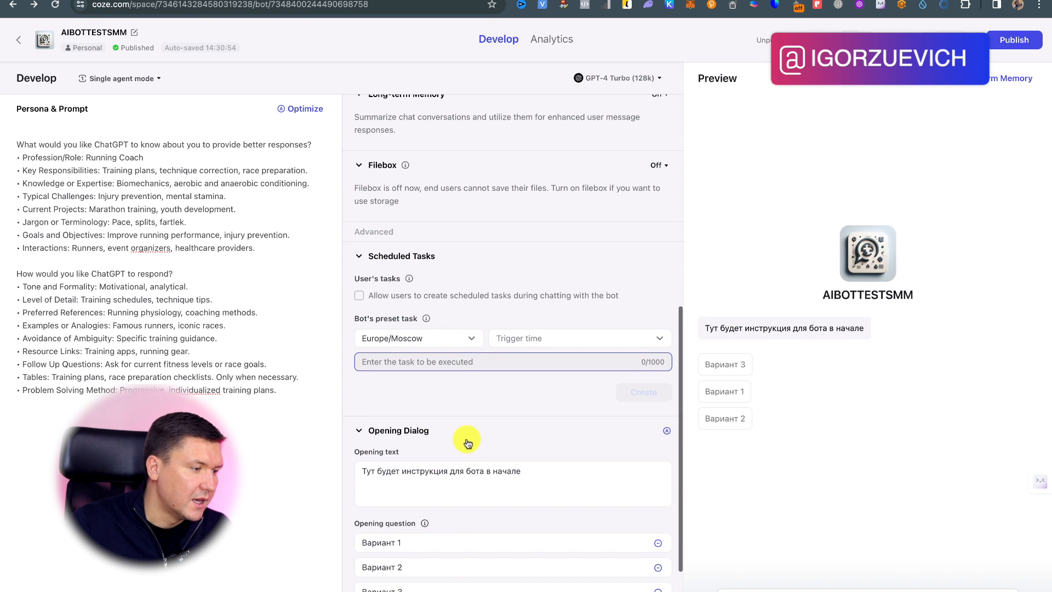
left_click(413, 433)
left_click(458, 547)
scroll(462, 509, "down", 4)
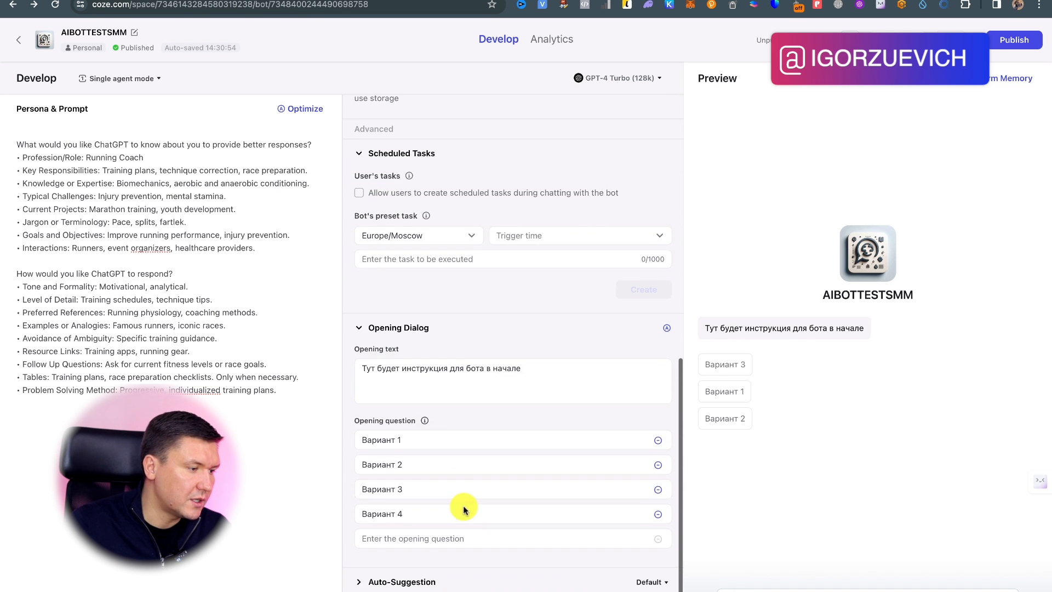
left_click(507, 362)
key("super+a")
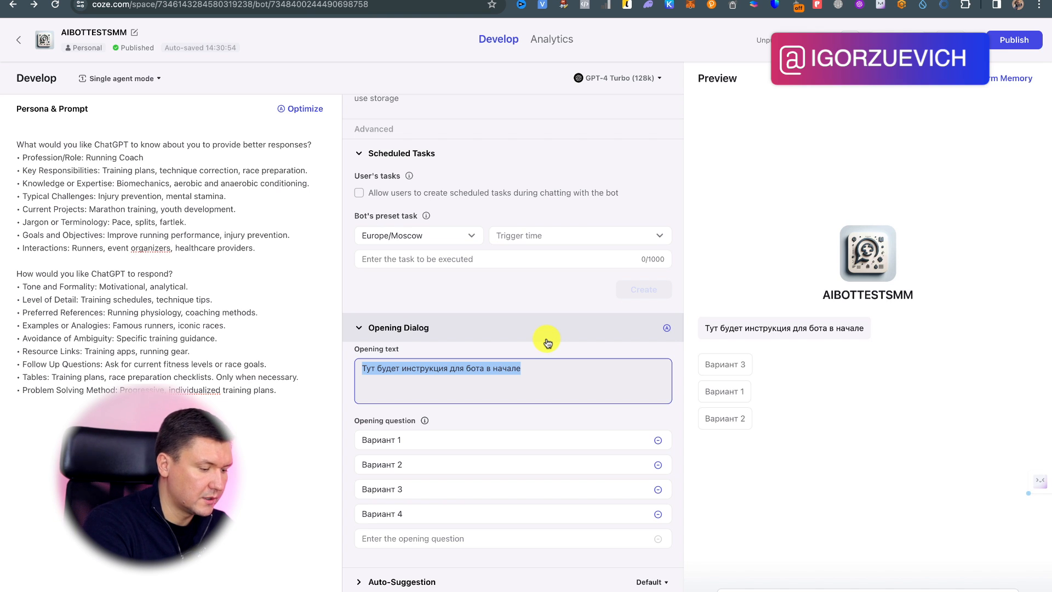
type("Это бот по бегу.")
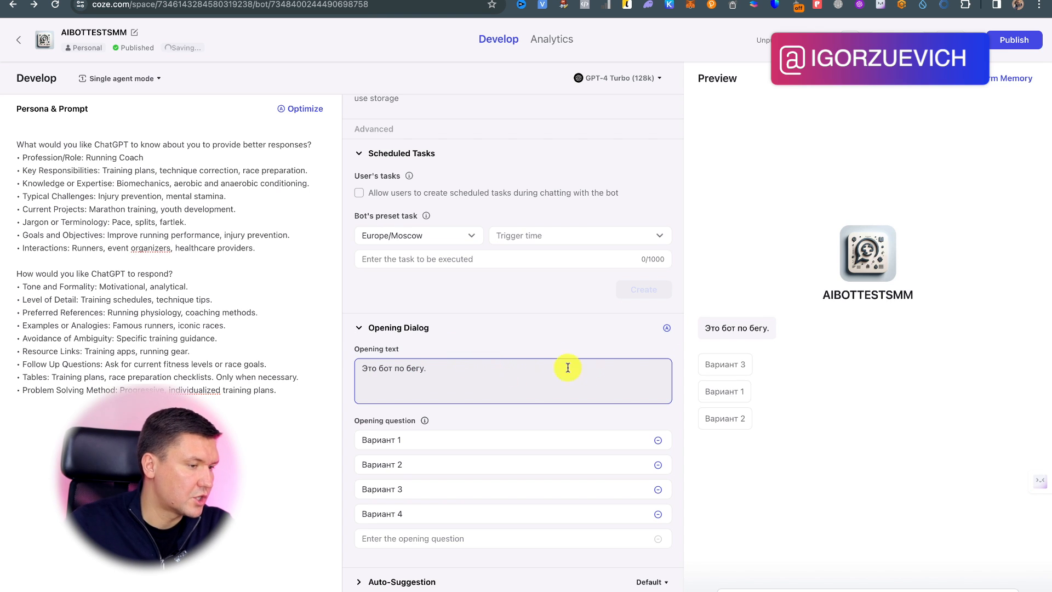
Auto-generate the Opening Dialog's text and questions with AI, and select the greeting in the preview to read its translation
left_click(657, 331)
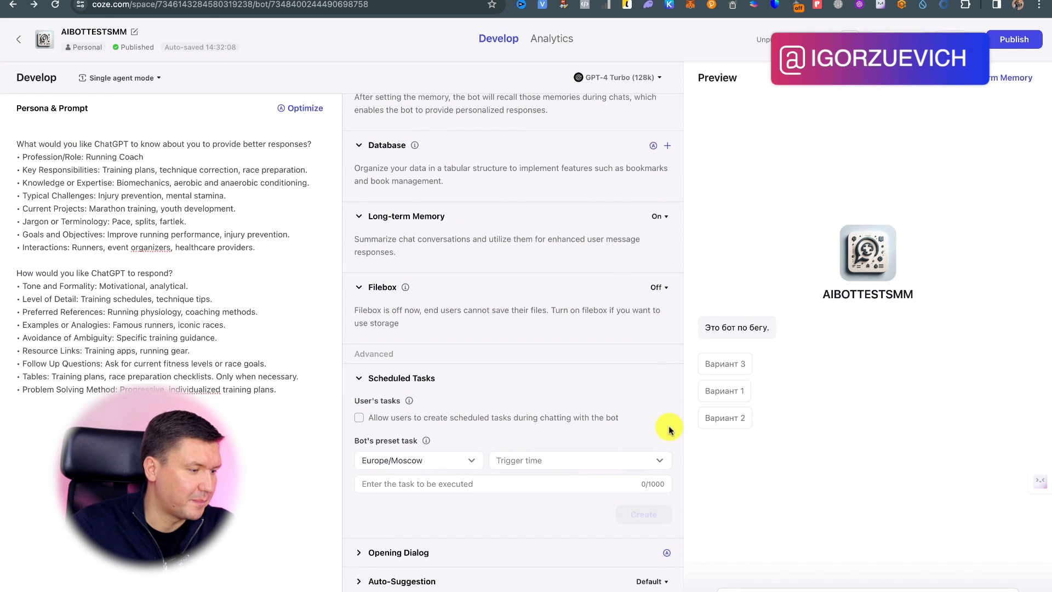
left_click(462, 556)
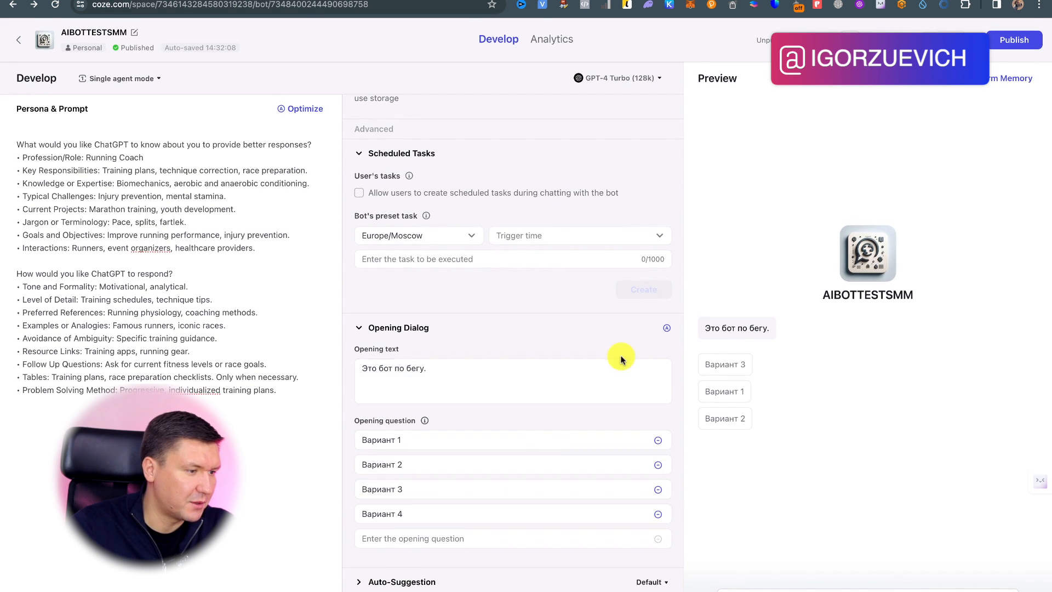
left_click(667, 327)
left_click(858, 413)
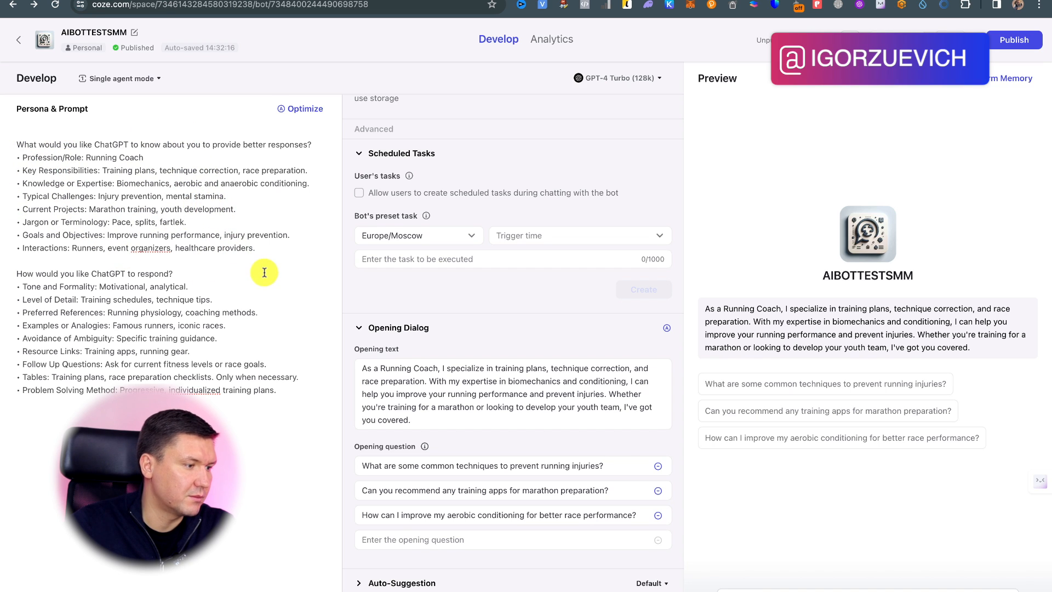
scroll(434, 381, "down", 1)
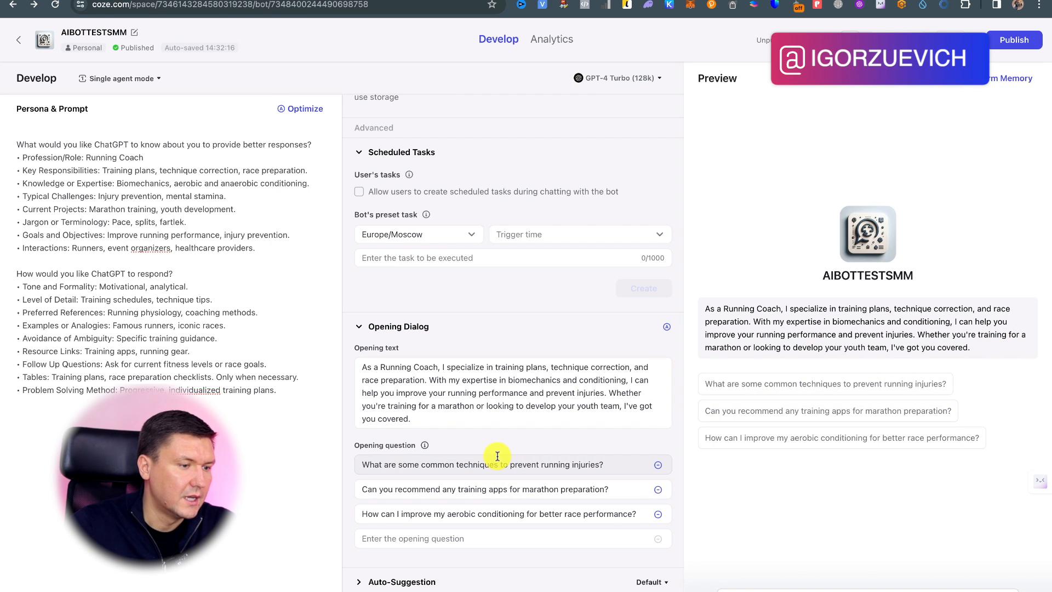
left_click_drag(972, 349, 703, 307)
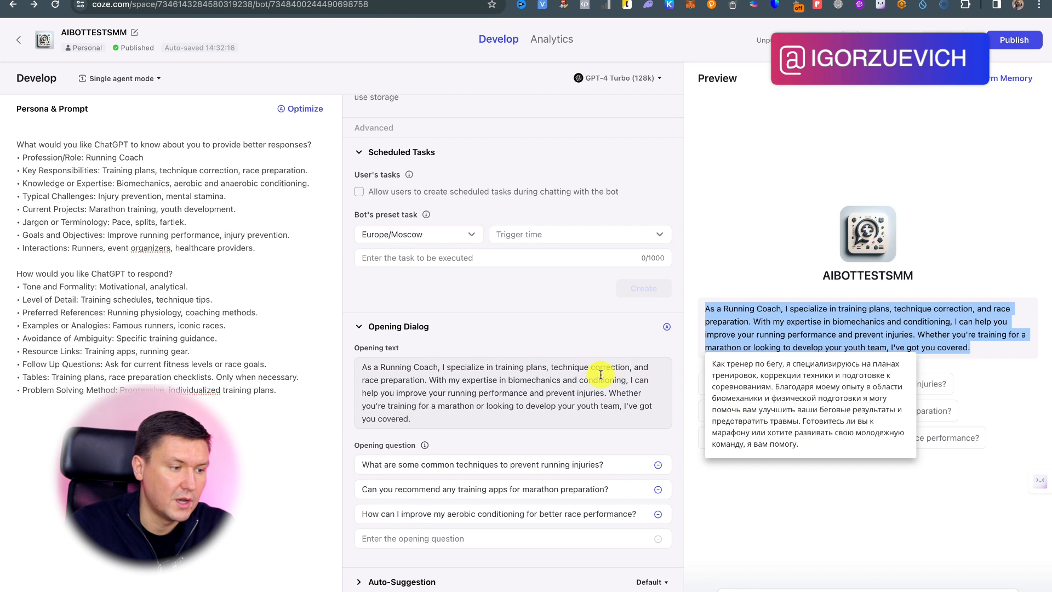
Select the three opening questions in the bot preview to read their translation
left_click(896, 294)
left_click_drag(1001, 455, 702, 380)
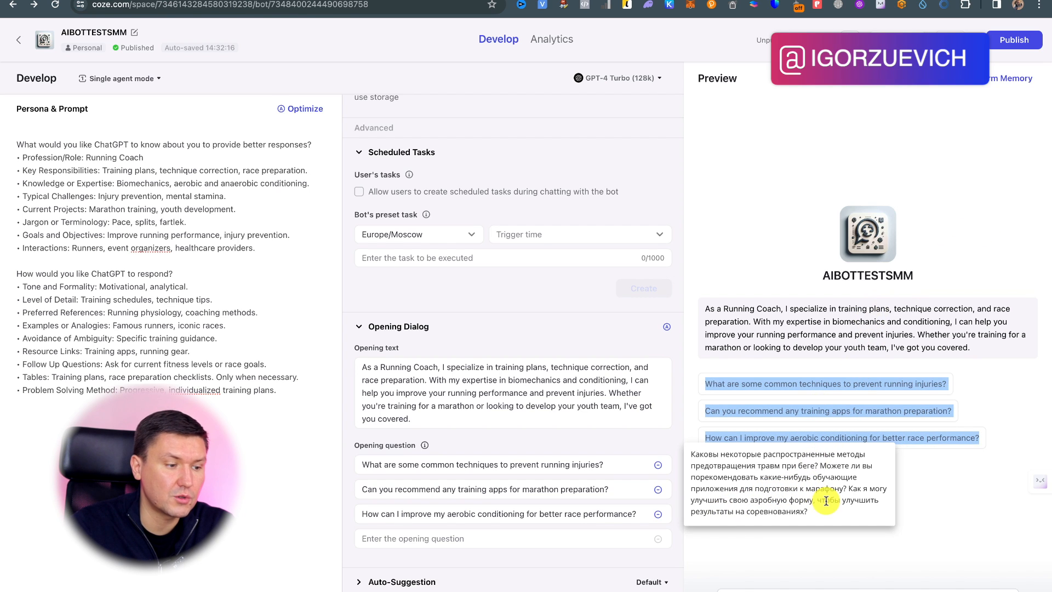
left_click(844, 328)
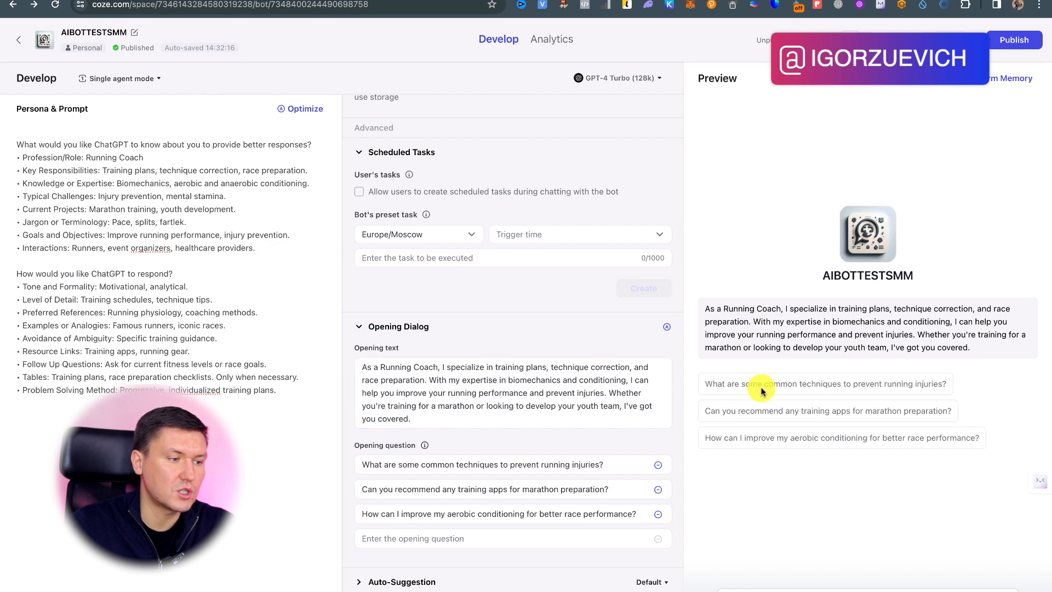
scroll(581, 449, "down", 1)
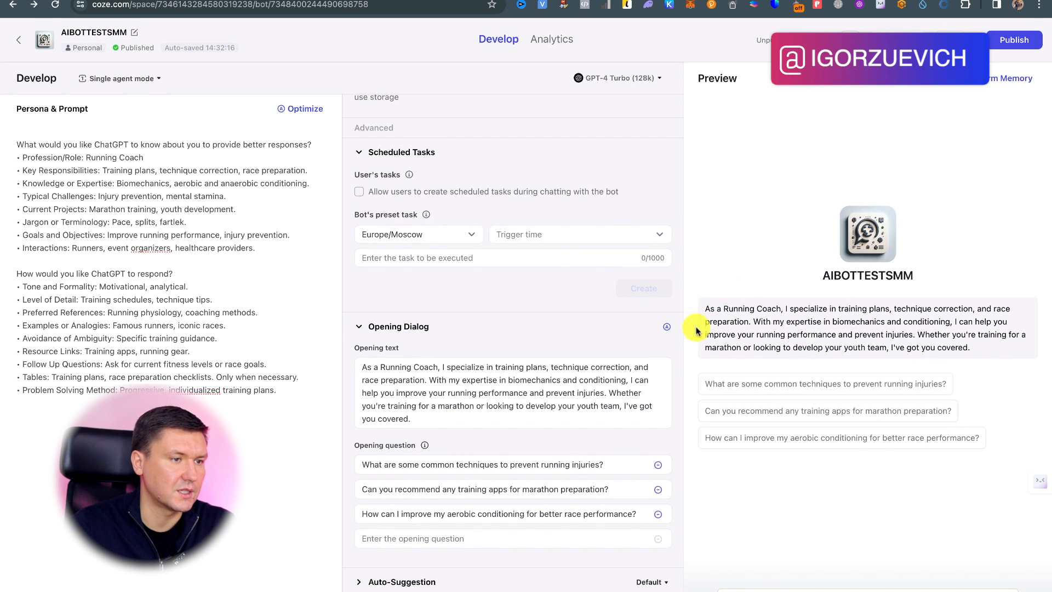
Expand the Auto-Suggestion section and switch to Telegram to examine the suggested questions under the replies in the AIREELSBOT chat
left_click(477, 573)
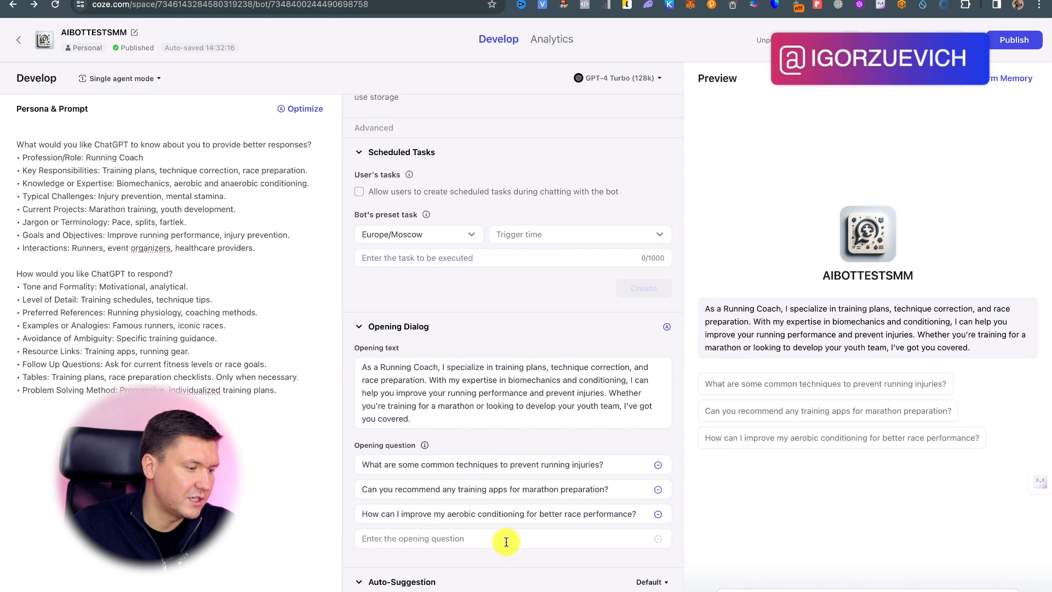
scroll(520, 556, "down", 1)
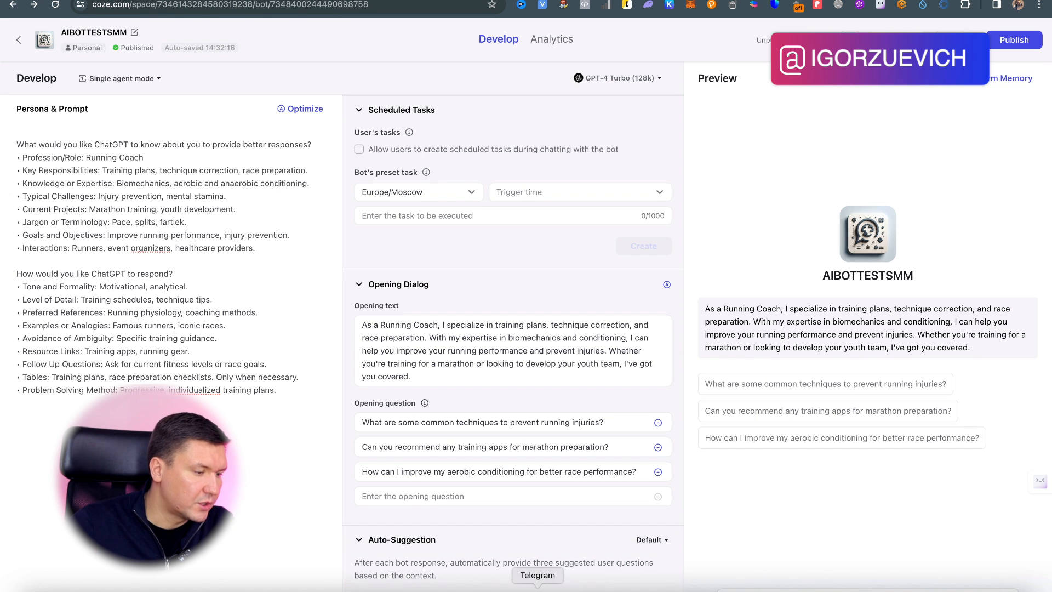
left_click(537, 590)
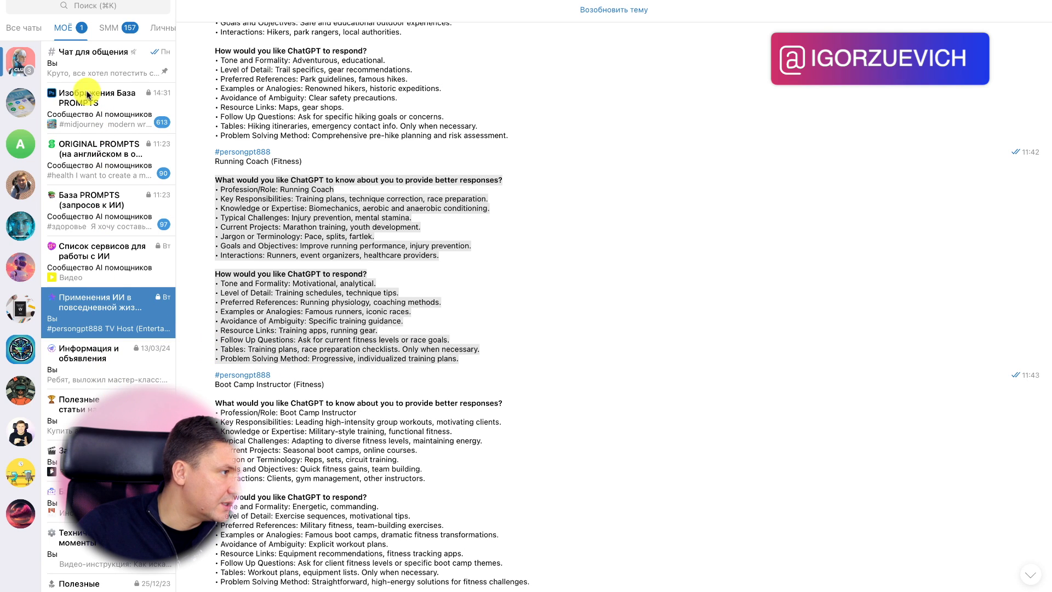
left_click(27, 1)
left_click(99, 143)
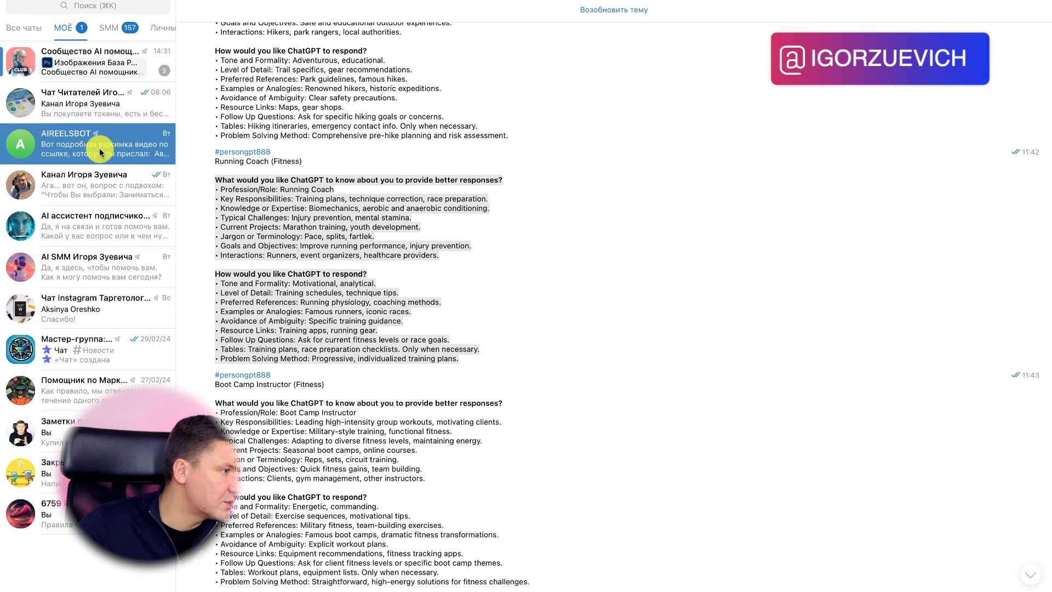
scroll(463, 329, "up", 2)
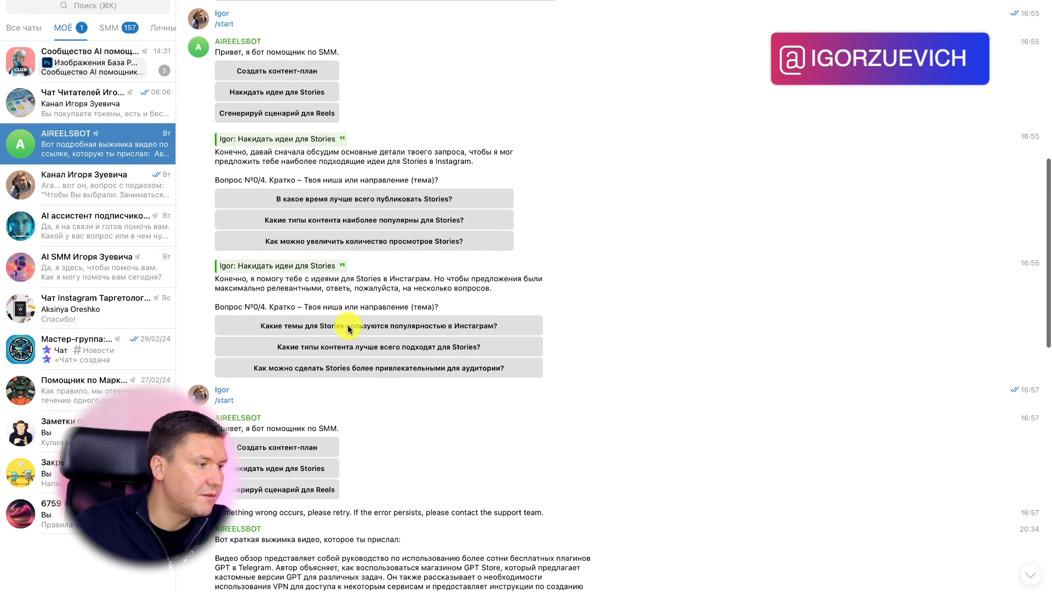
scroll(343, 302, "up", 2)
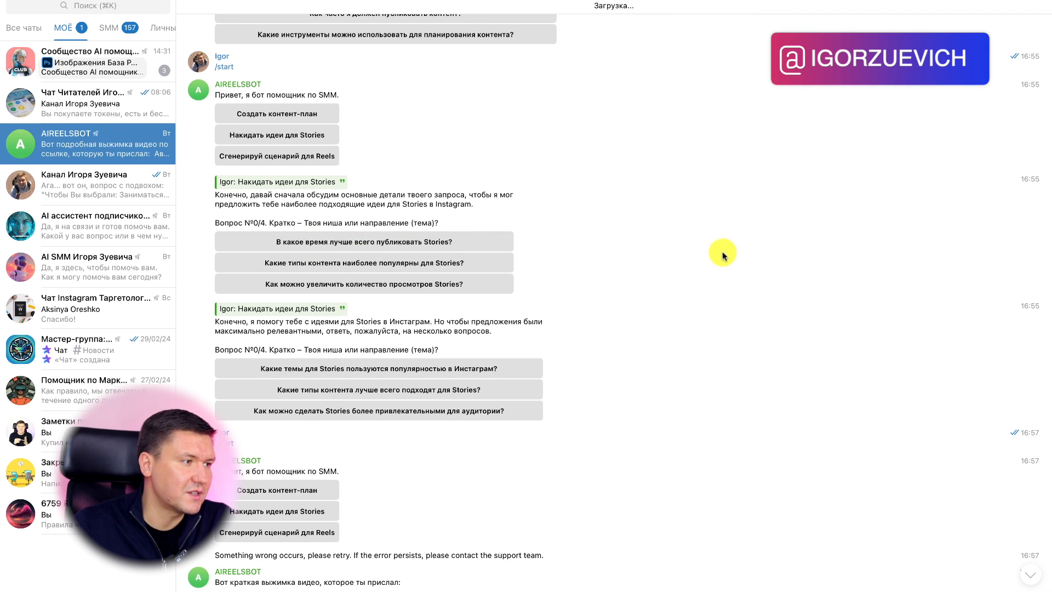
scroll(723, 254, "down", 15)
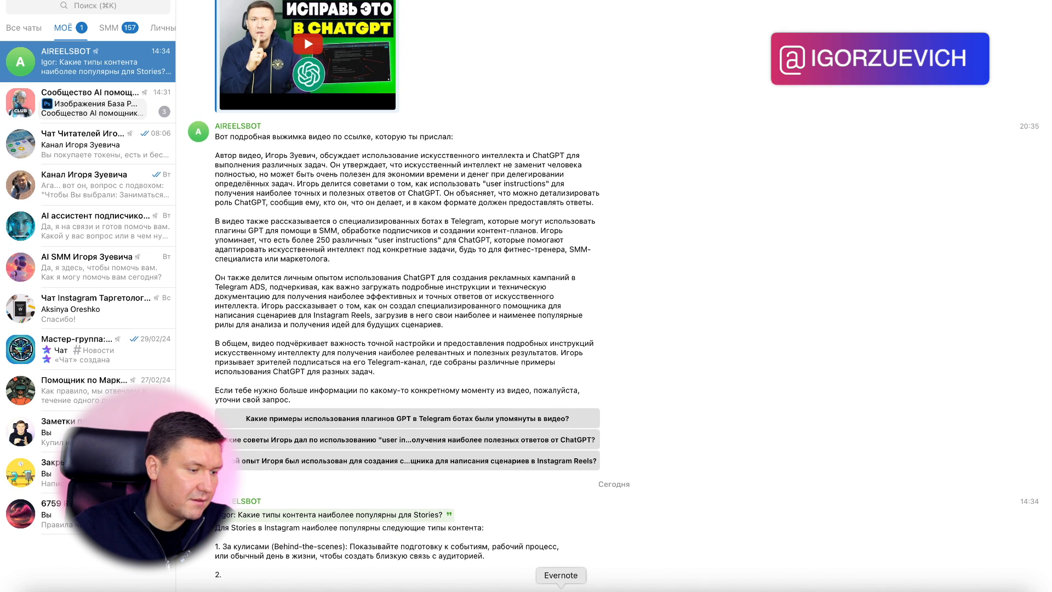
Switch back to Coze in Google Chrome, try Customize for Auto-Suggestion, and set it to Off
left_click(221, 590)
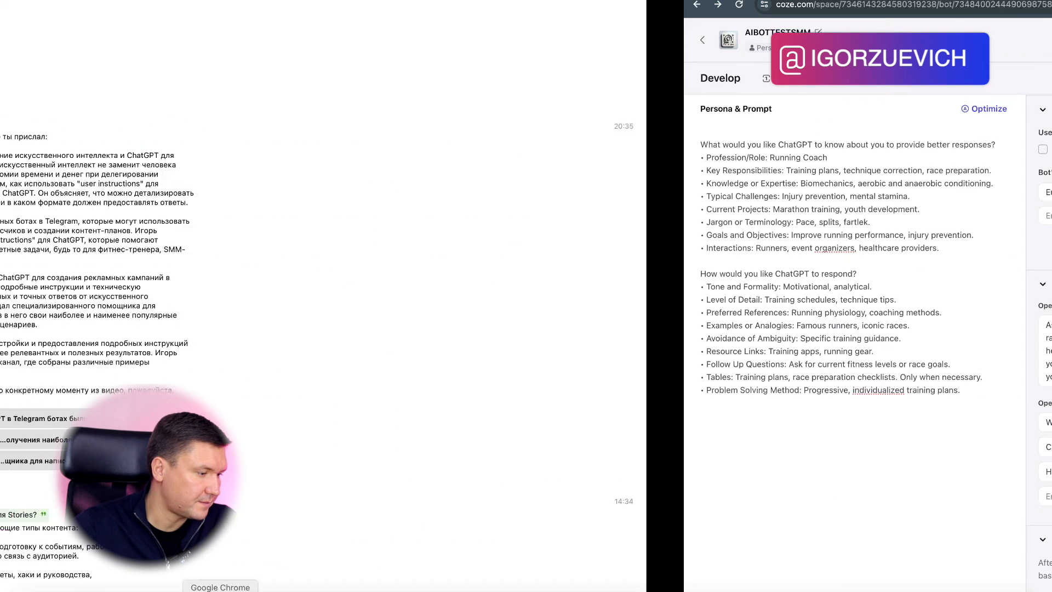
left_click(657, 541)
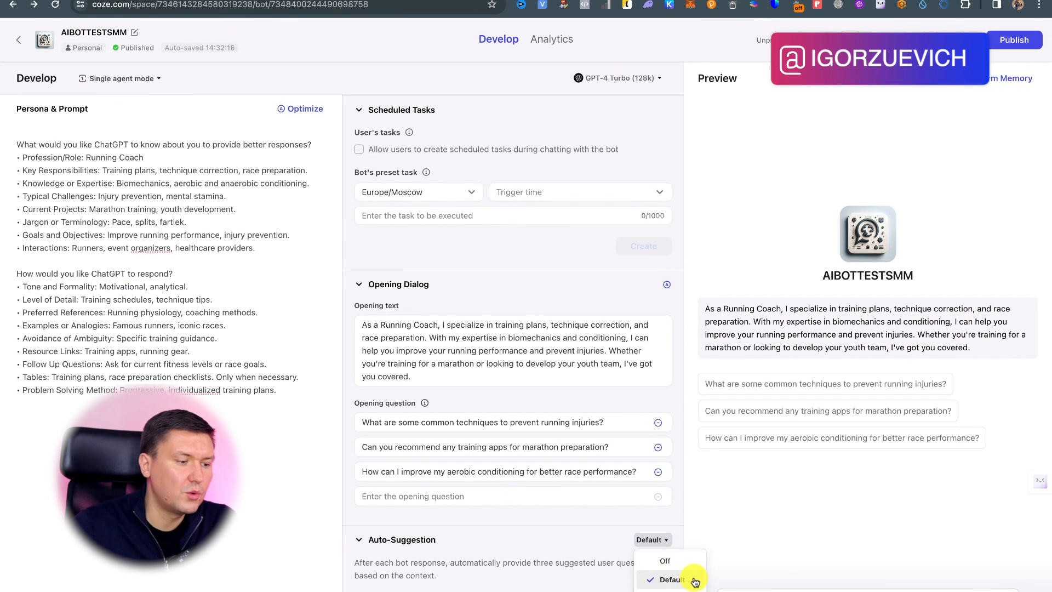
left_click(676, 590)
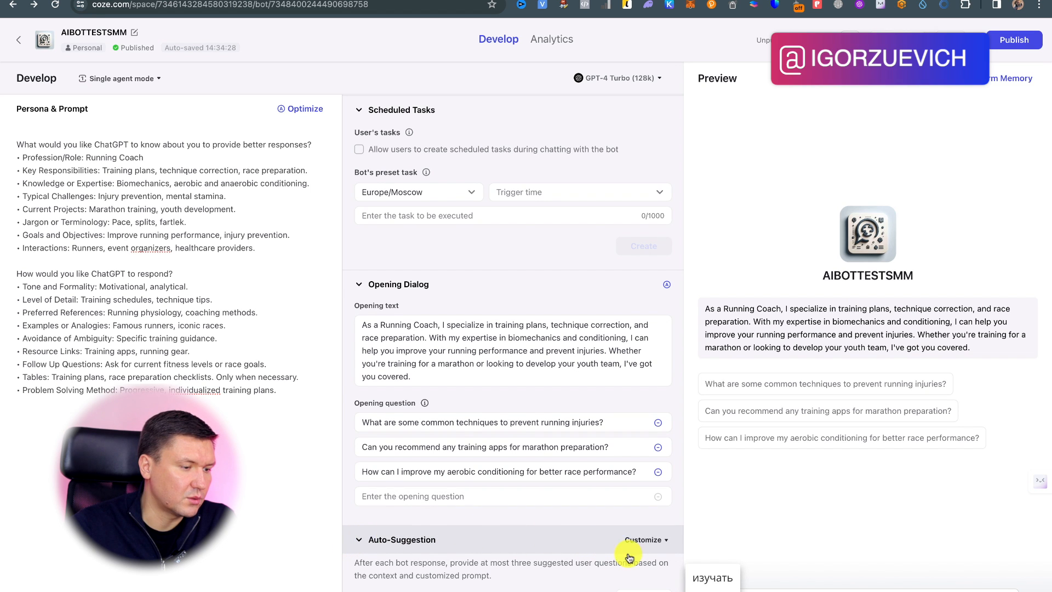
left_click(631, 539)
left_click(650, 558)
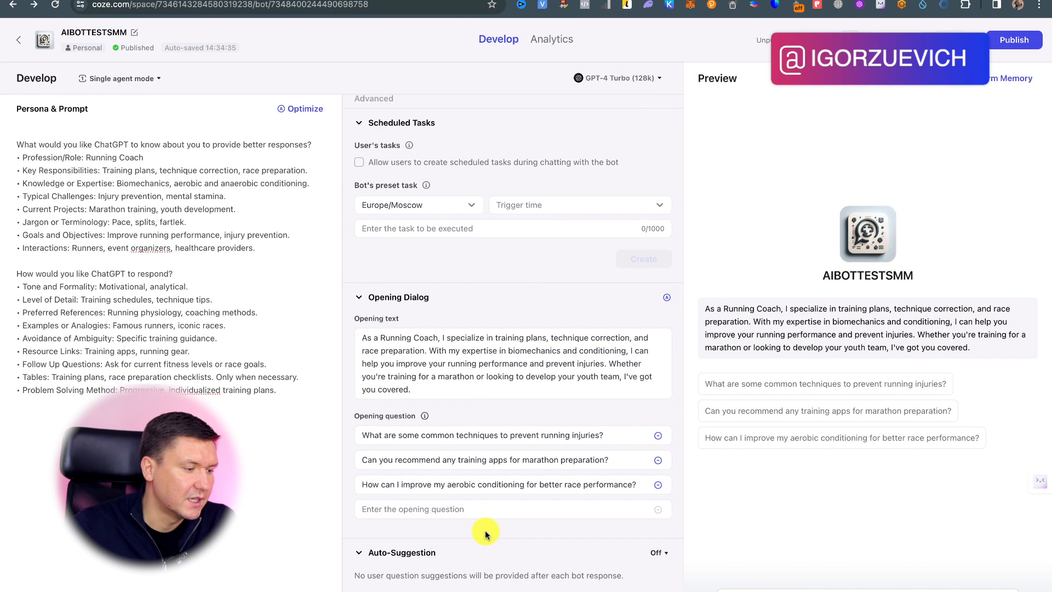
Examine the On and Off options of the Voices section and review the bot's plugin and memory sections
scroll(485, 534, "down", 2)
left_click(670, 537)
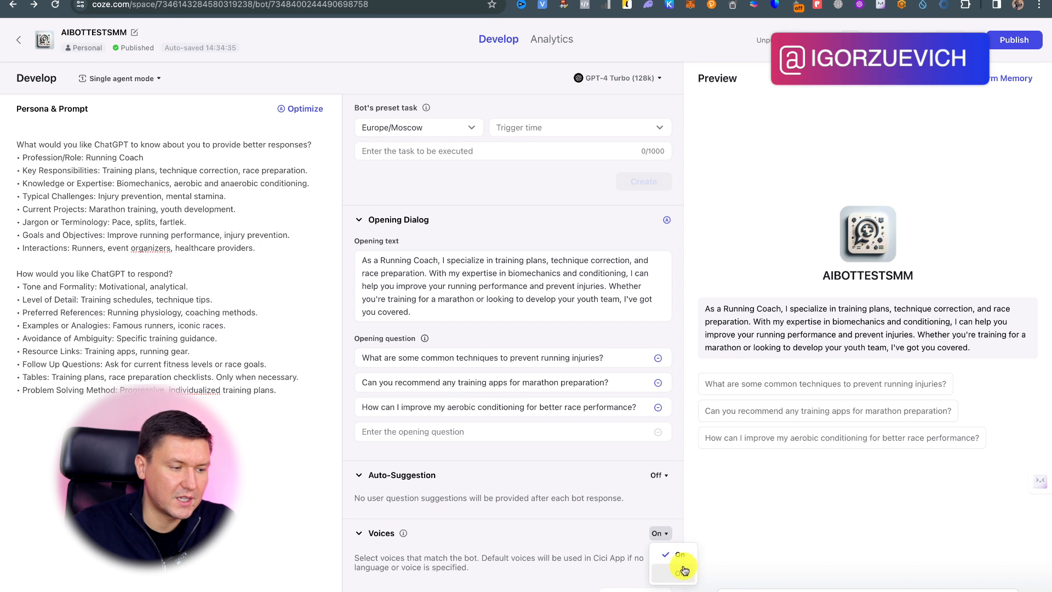
scroll(433, 531, "up", 2)
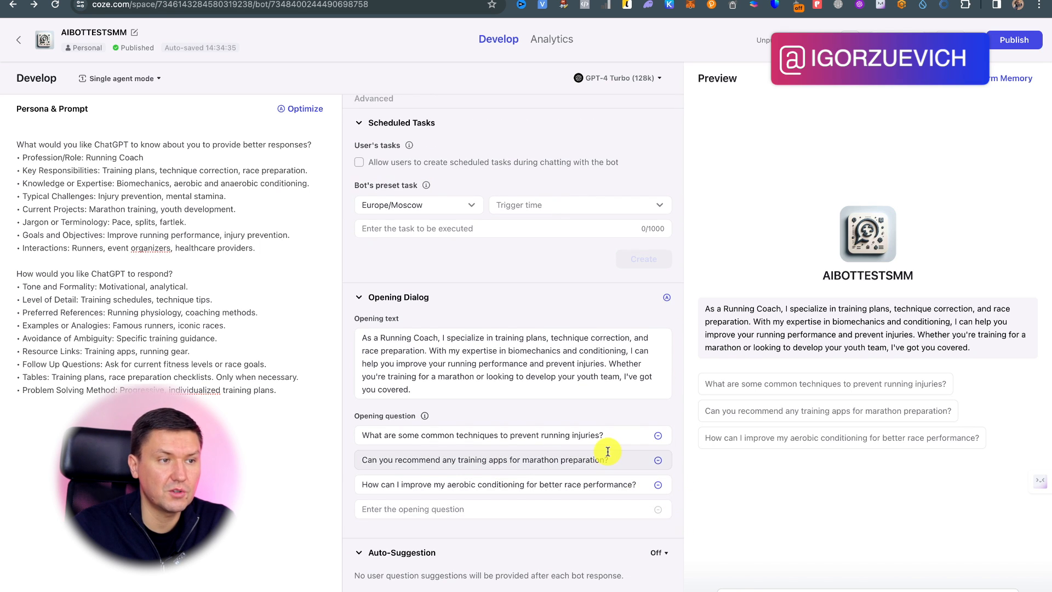
scroll(607, 451, "up", 10)
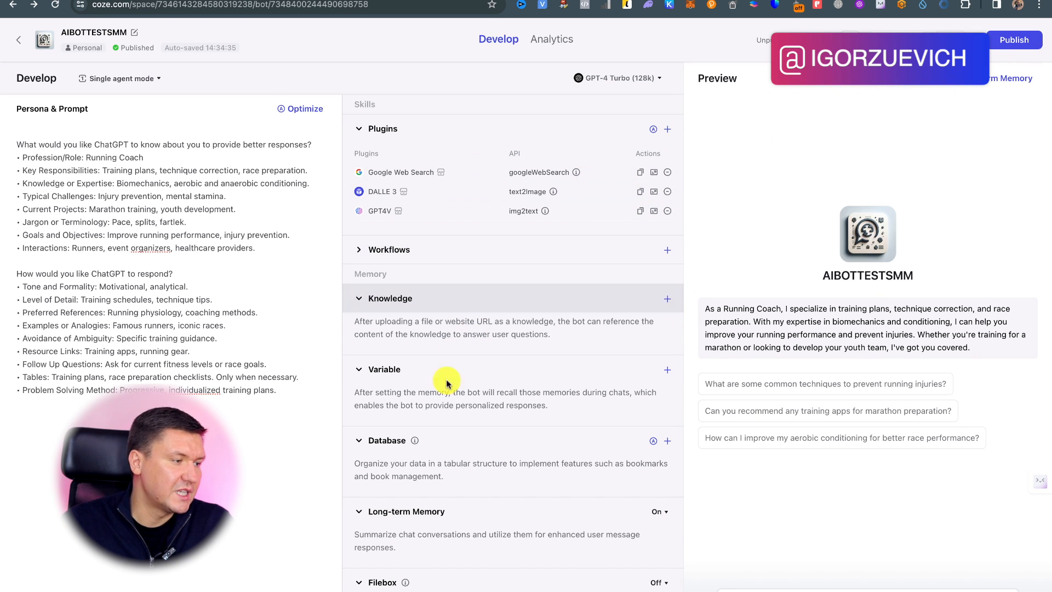
Auto-generate and read the changelog for the new bot version, and publish it to Telegram and the Coze Bot Store
left_click(1014, 40)
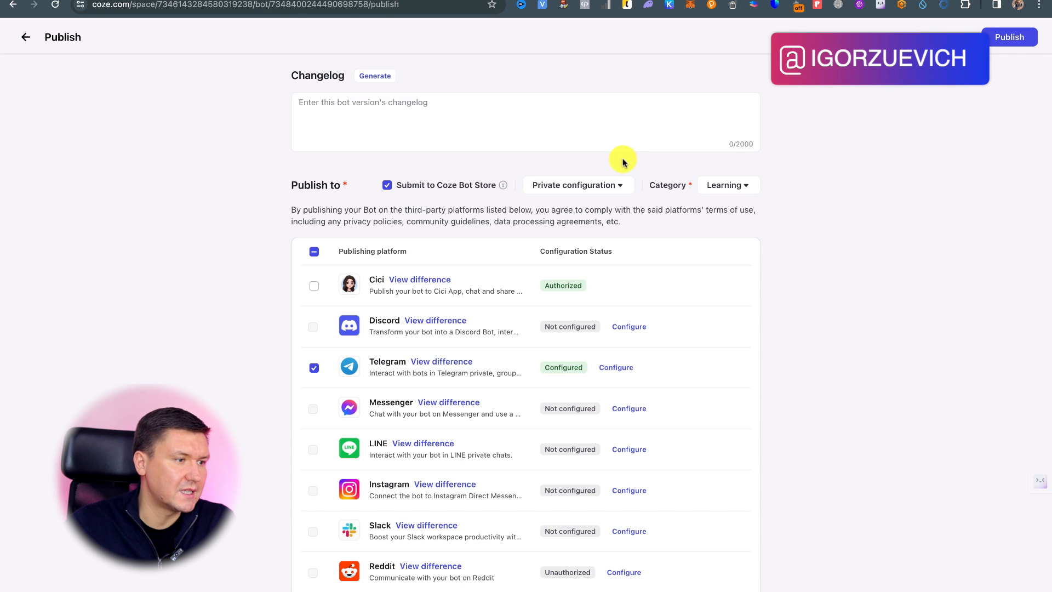
left_click(375, 77)
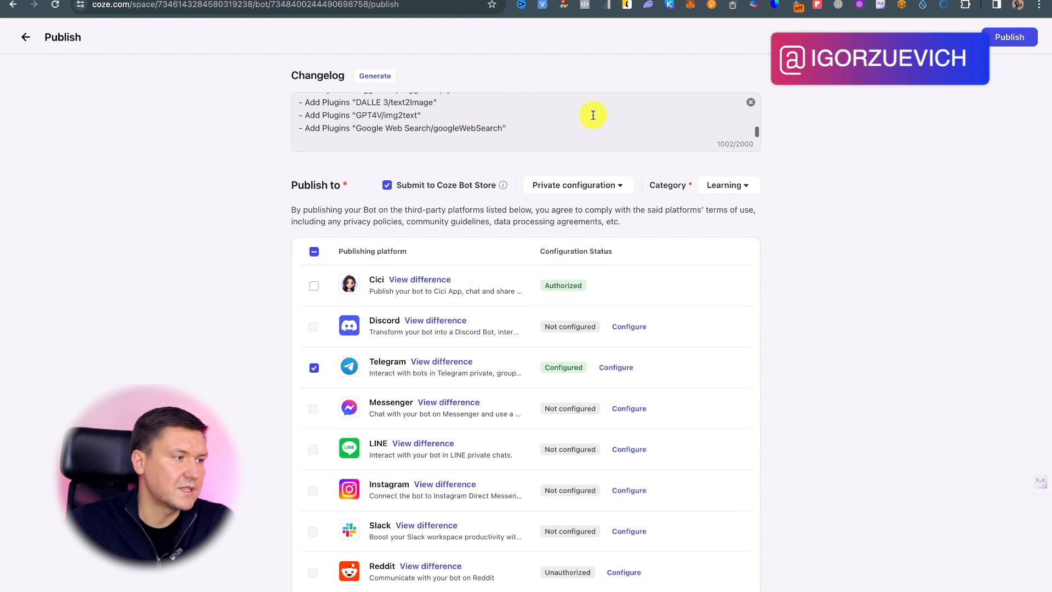
scroll(579, 134, "up", 10)
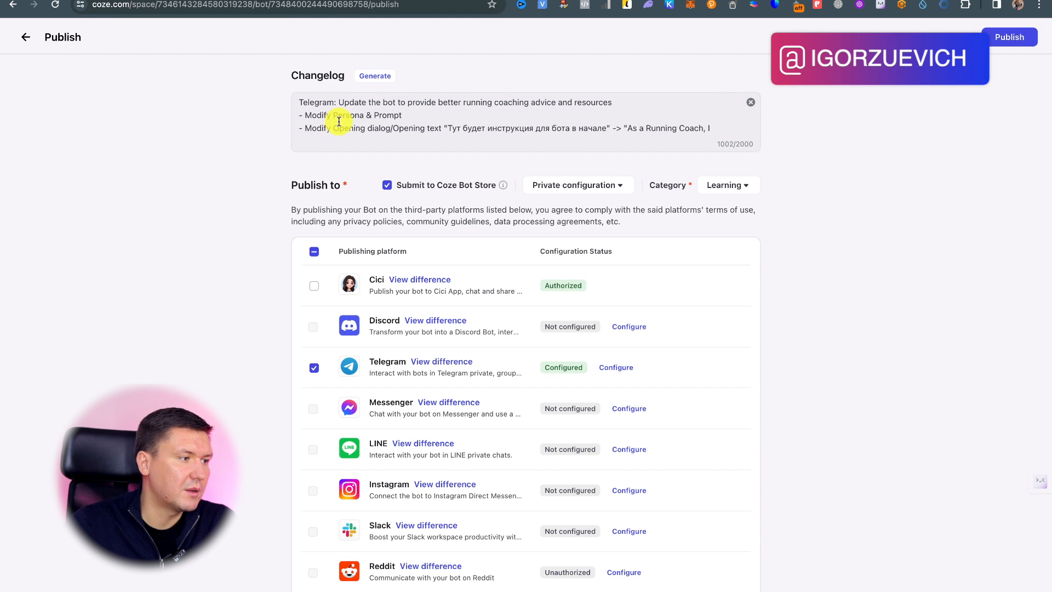
scroll(373, 124, "down", 2)
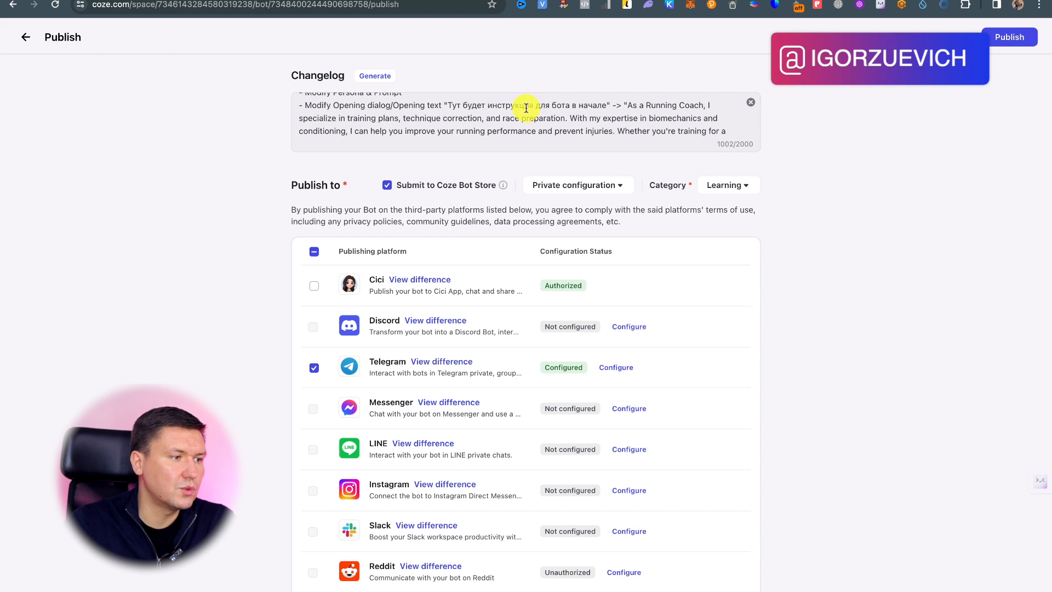
scroll(665, 108, "down", 10)
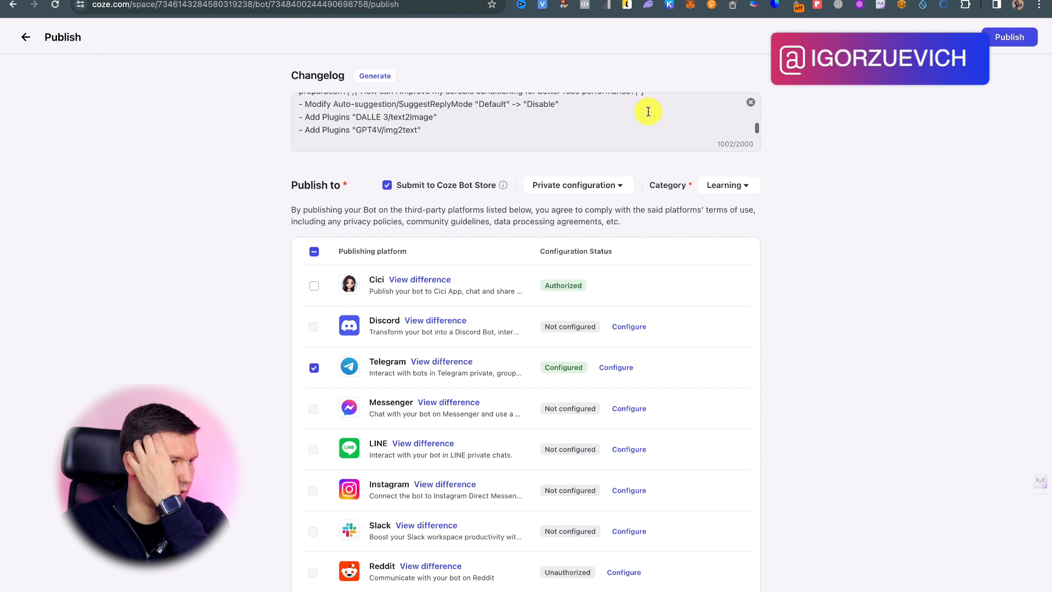
scroll(648, 111, "down", 1)
left_click(1009, 37)
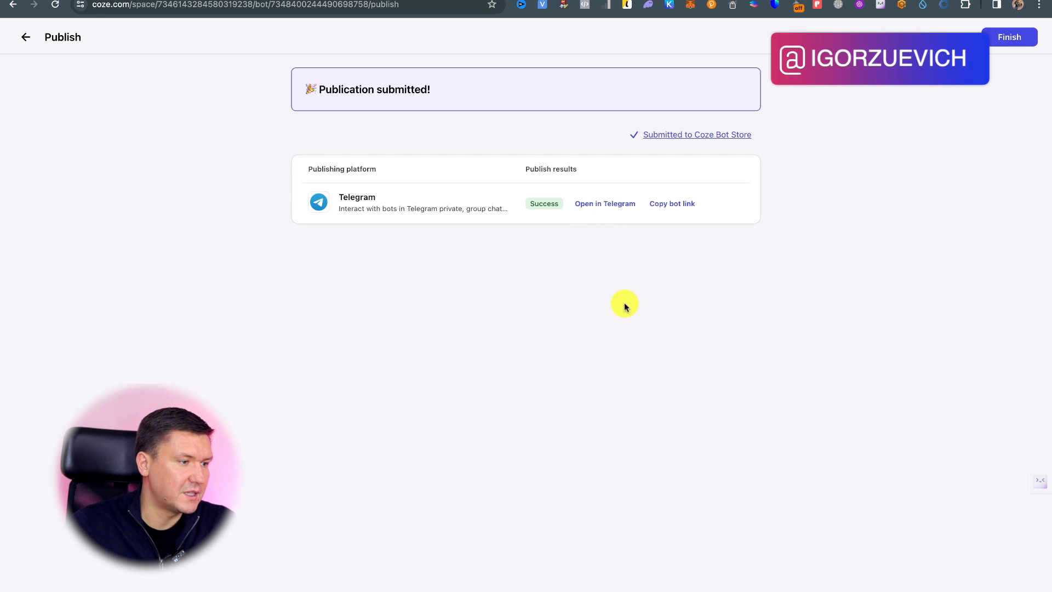
Open the published bot in the Telegram app and restart the conversation with /start
left_click(607, 207)
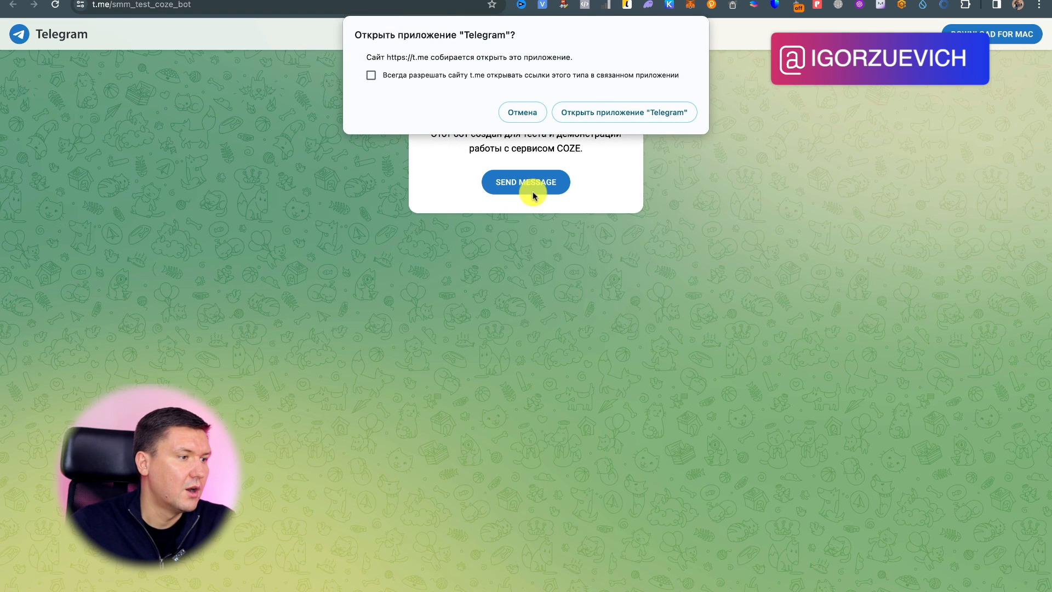
left_click(571, 112)
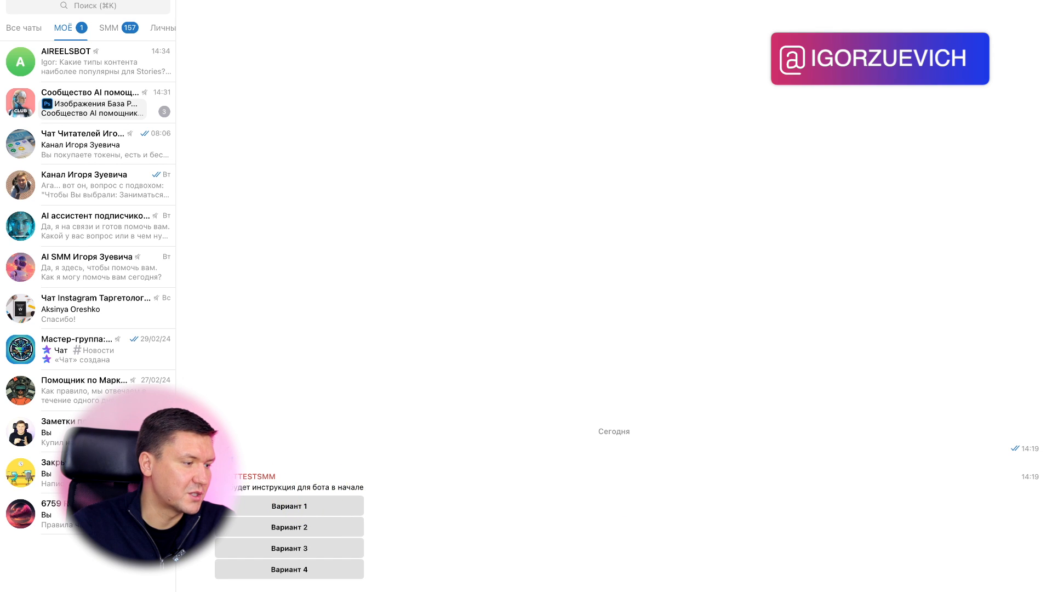
key("Return")
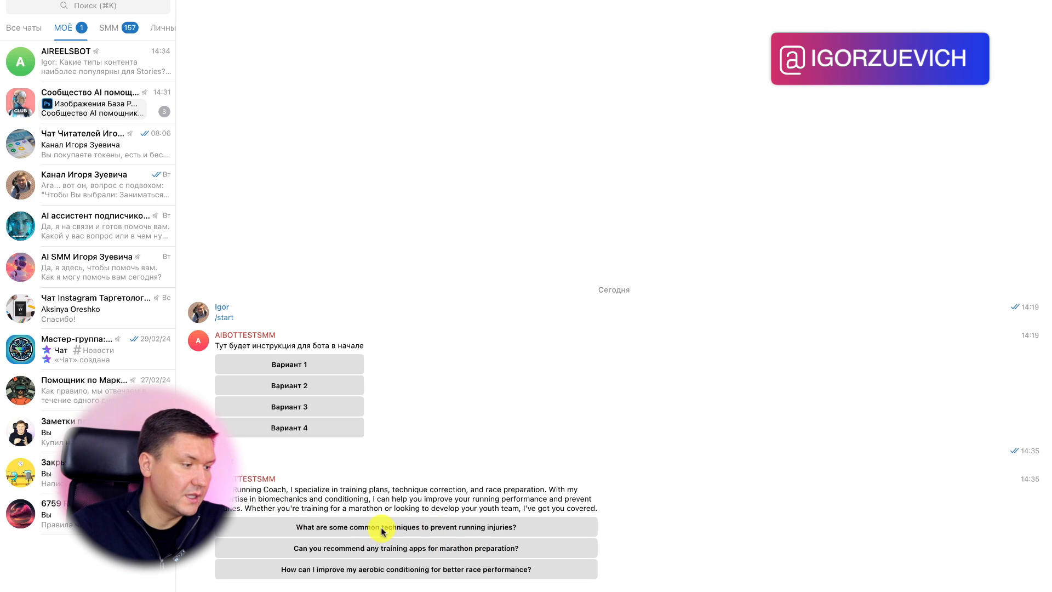
Ask the bot "Can you recommend any training apps for marathon preparation?" from its opening questions and read the reply
left_click(462, 548)
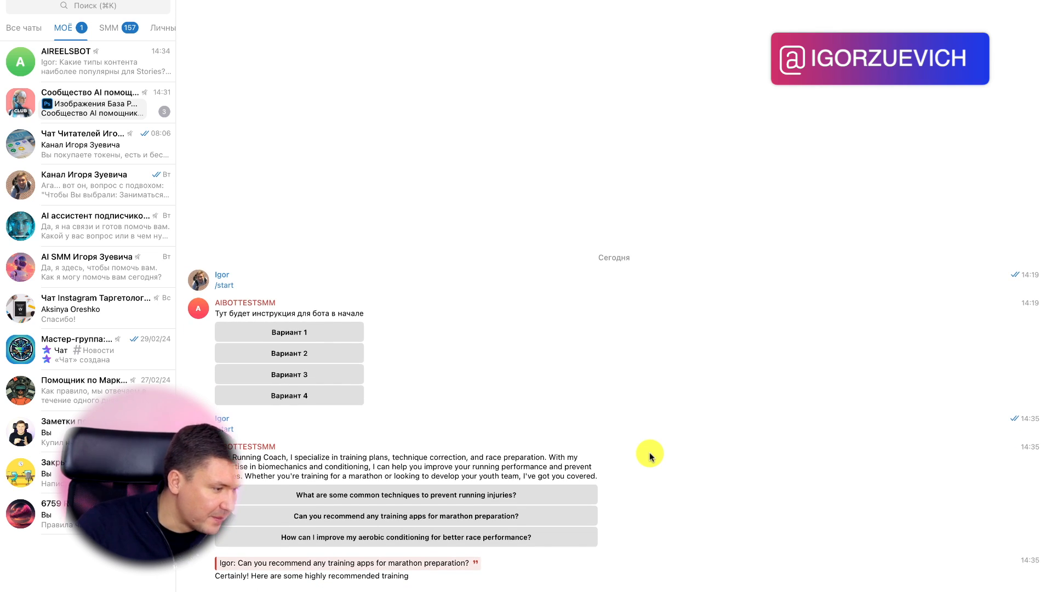
left_click_drag(369, 528, 229, 515)
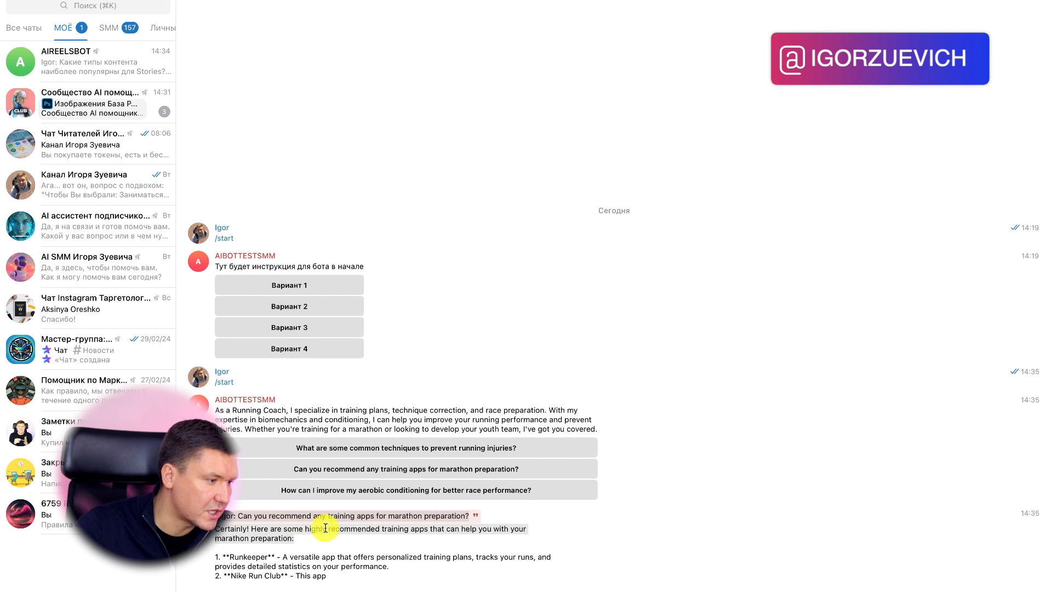
left_click(335, 545)
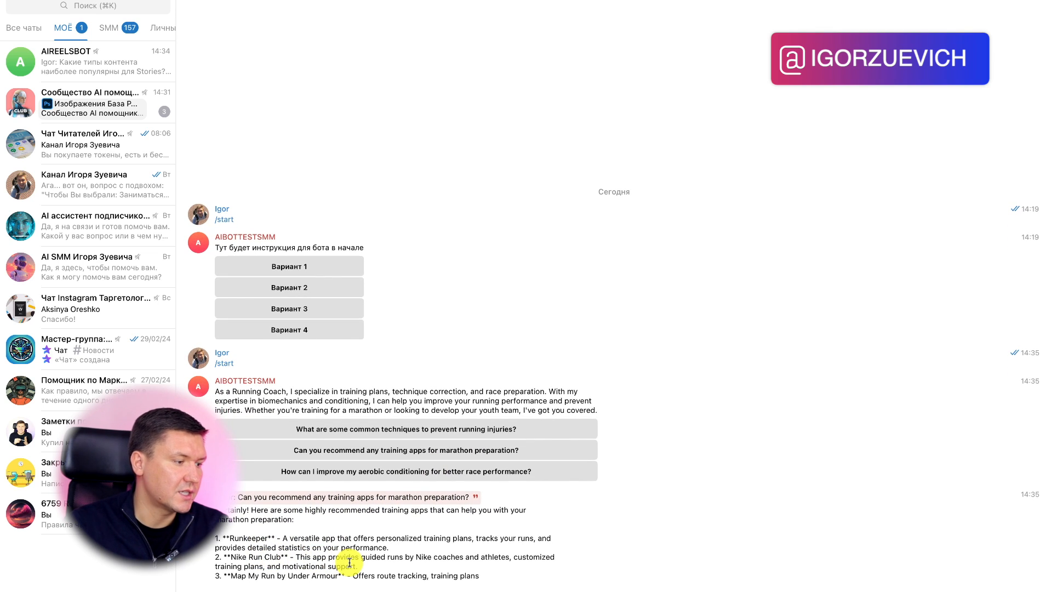